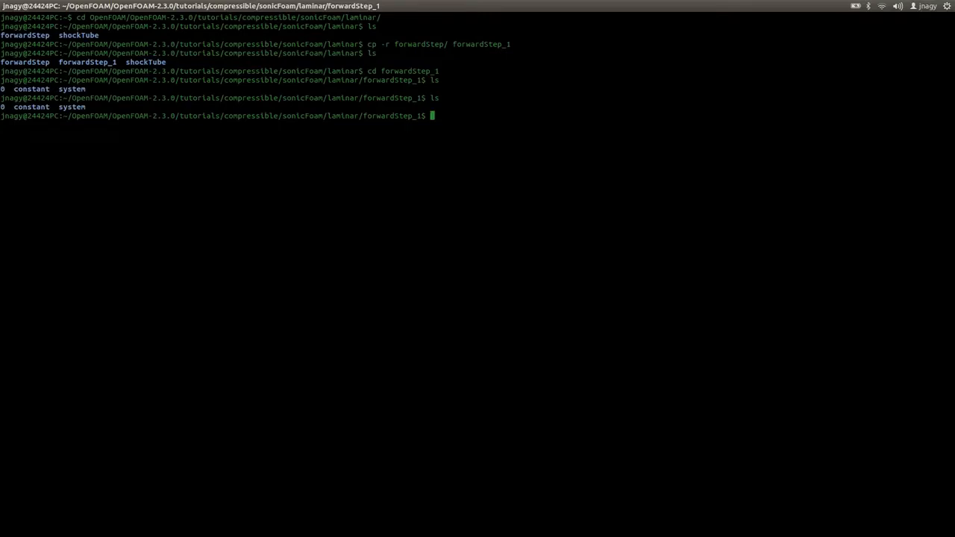
# Run blockMesh in the forwardStep_1 case and check the generated mesh files in the polyMesh folder.
pyautogui.write('blockMesh')
pyautogui.hotkey('alt', 'Tab')
pyautogui.hotkey('alt', 'Tab')
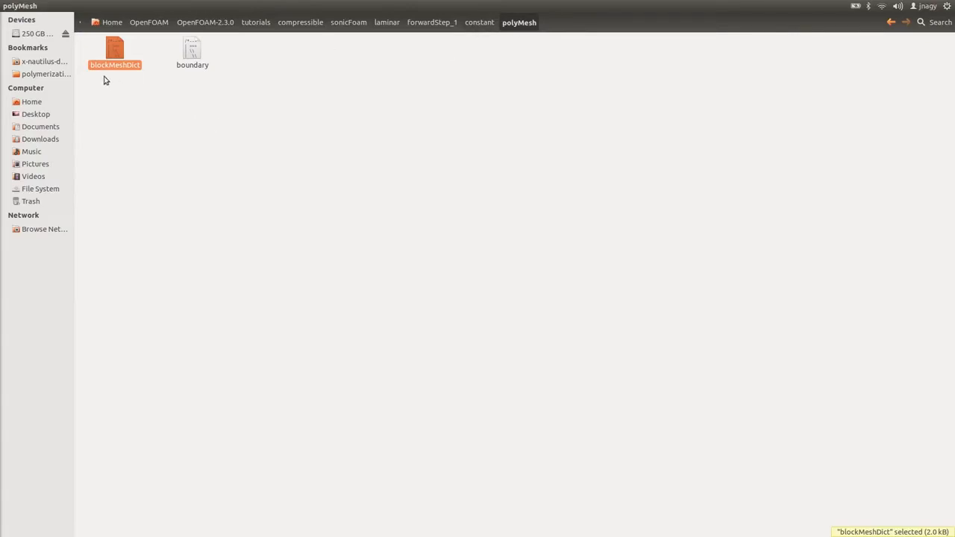
pyautogui.hotkey('alt', 'Tab')
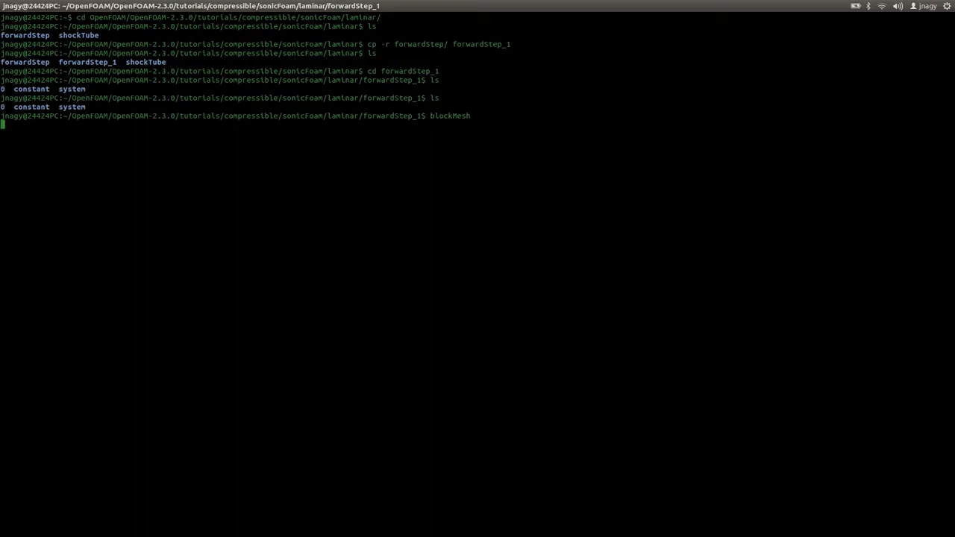
pyautogui.hotkey('alt', 'Tab')
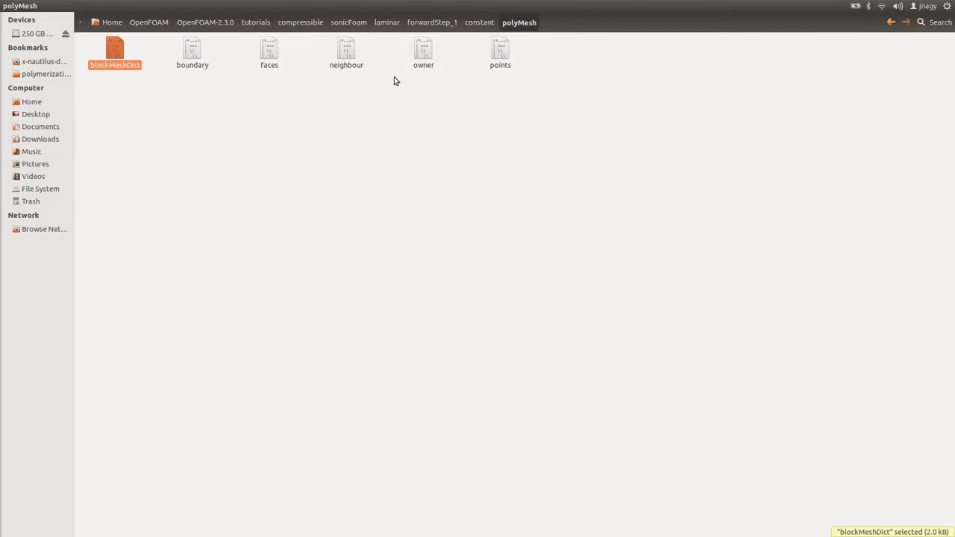
# Open the generated boundary file in the text editor.
pyautogui.press('Right')
pyautogui.press('Menu')
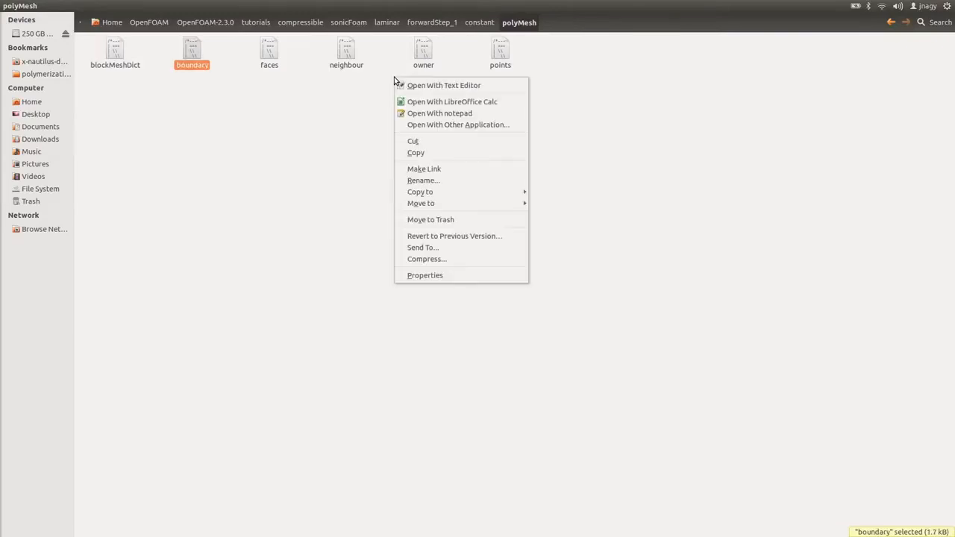
pyautogui.press('Return')
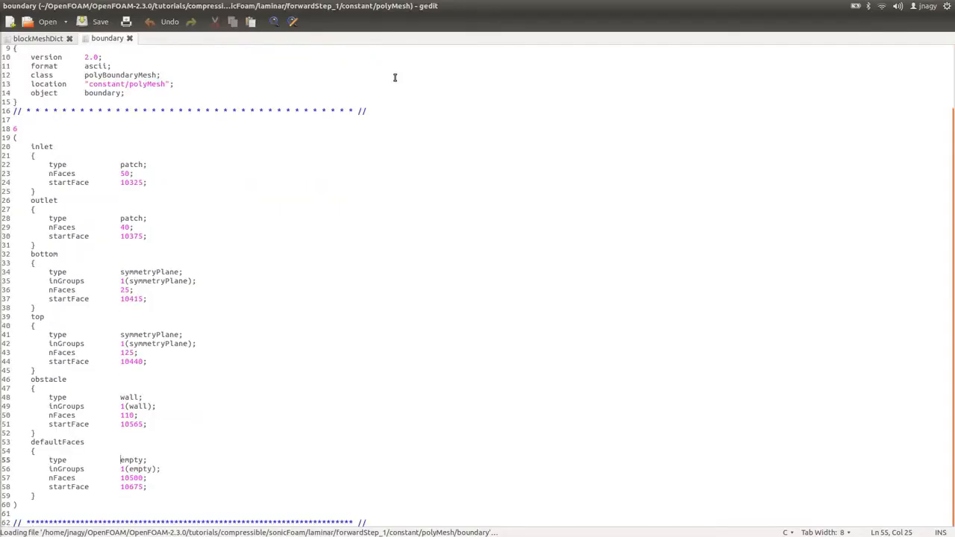
# Examine the patch names and types listed in the boundary file.
pyautogui.click(44, 147)
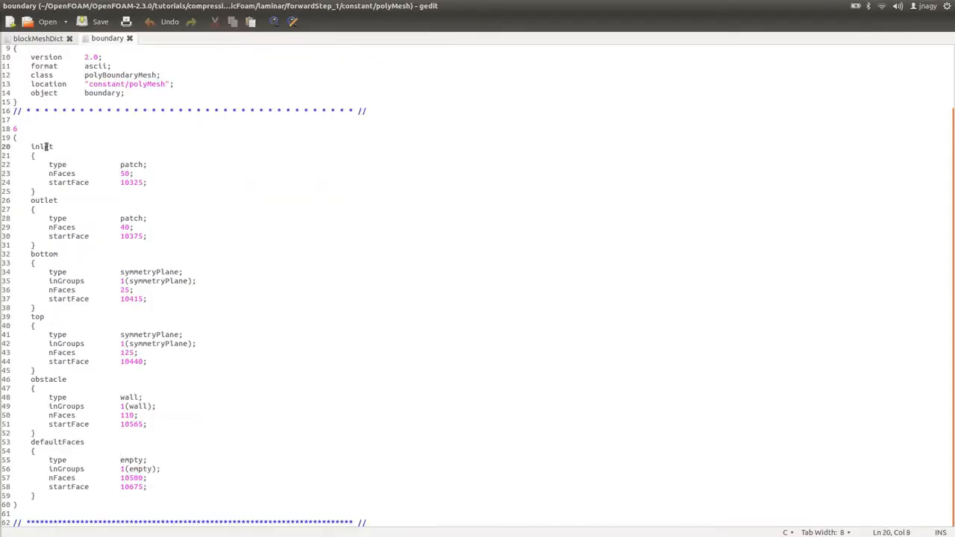
pyautogui.doubleClick(44, 147)
pyautogui.doubleClick(42, 200)
pyautogui.click(42, 254)
pyautogui.moveTo(42, 256); pyautogui.dragTo(42, 273)
pyautogui.click(40, 319)
pyautogui.click(55, 374)
pyautogui.click(30, 442)
pyautogui.moveTo(31, 442); pyautogui.dragTo(47, 494)
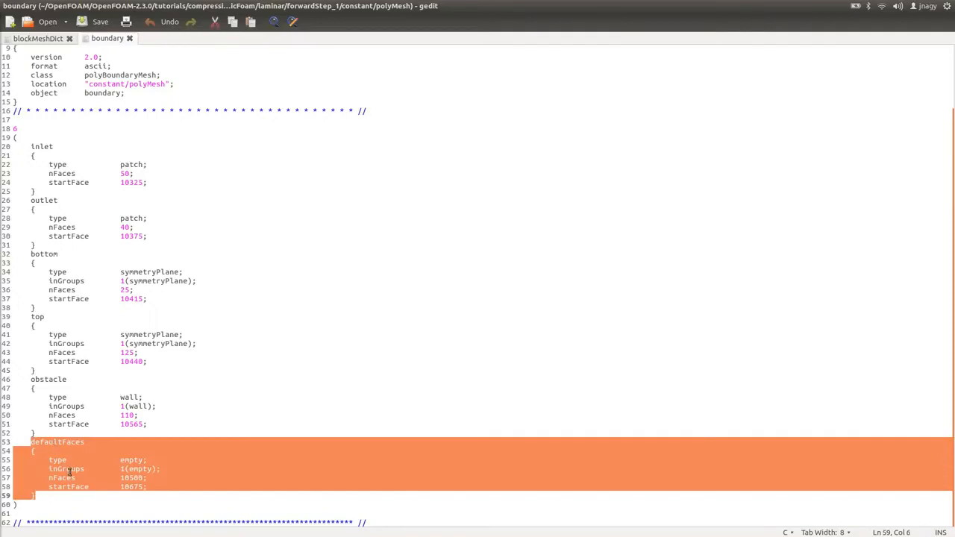
pyautogui.doubleClick(130, 461)
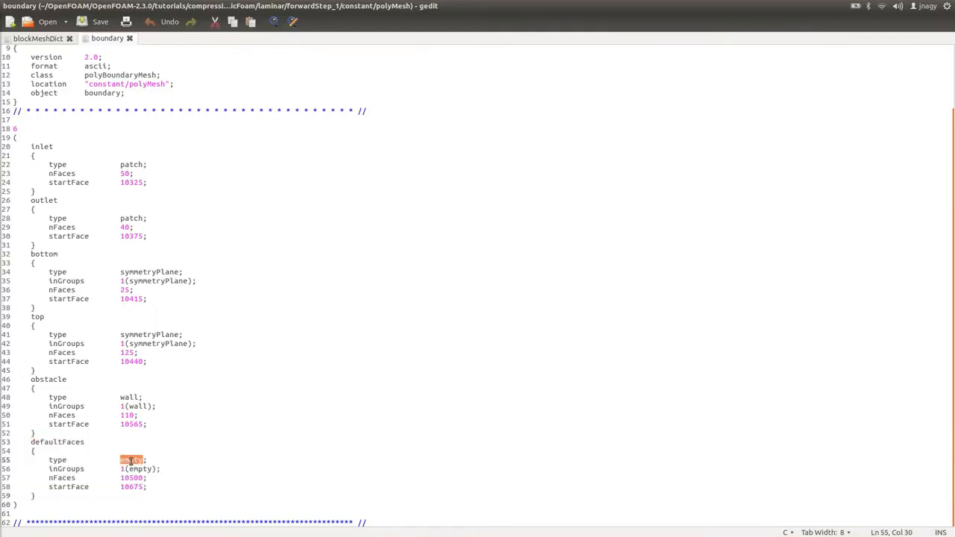
# Compare the inlet faces in blockMeshDict with the boundary diagram on the tutorial slides.
pyautogui.click(39, 39)
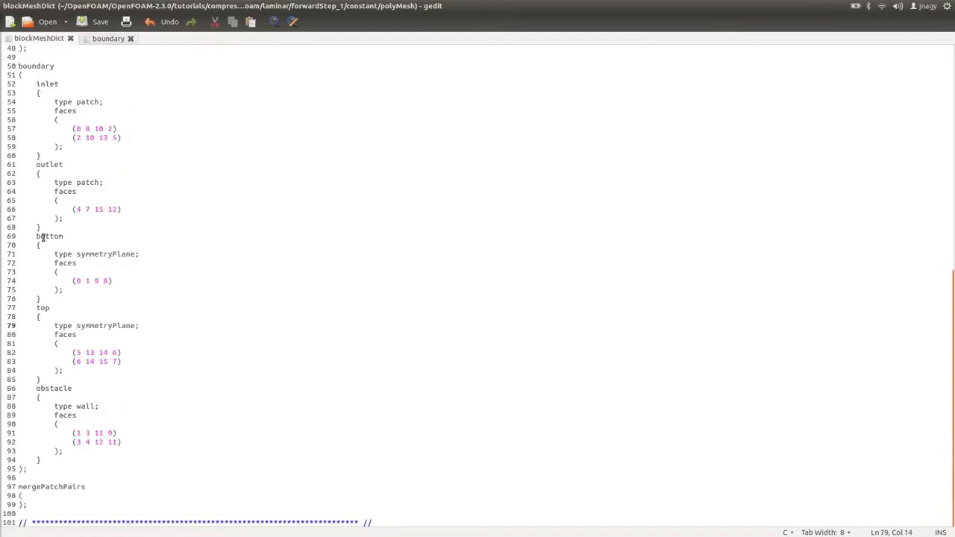
pyautogui.moveTo(68, 128); pyautogui.dragTo(141, 130)
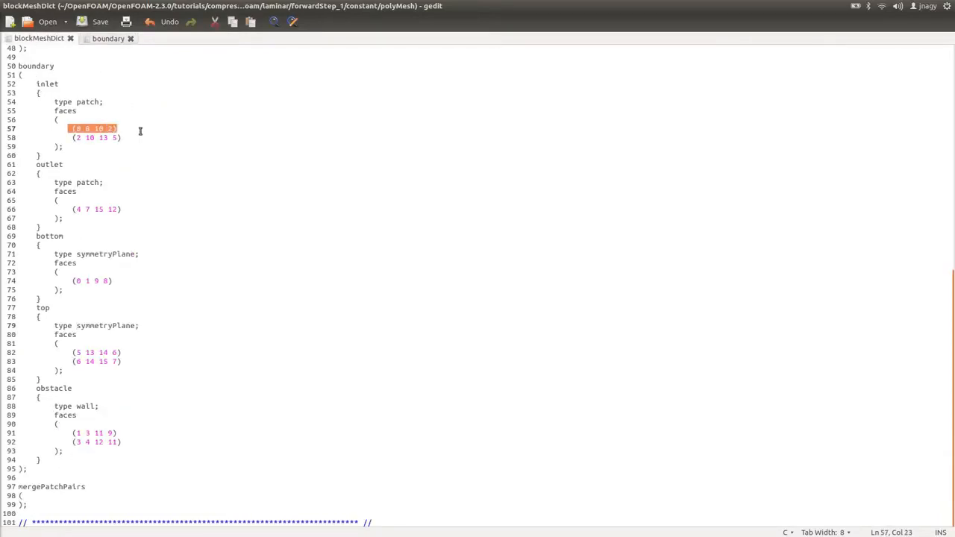
pyautogui.moveTo(67, 134); pyautogui.dragTo(142, 143)
pyautogui.hotkey('alt', 'Tab')
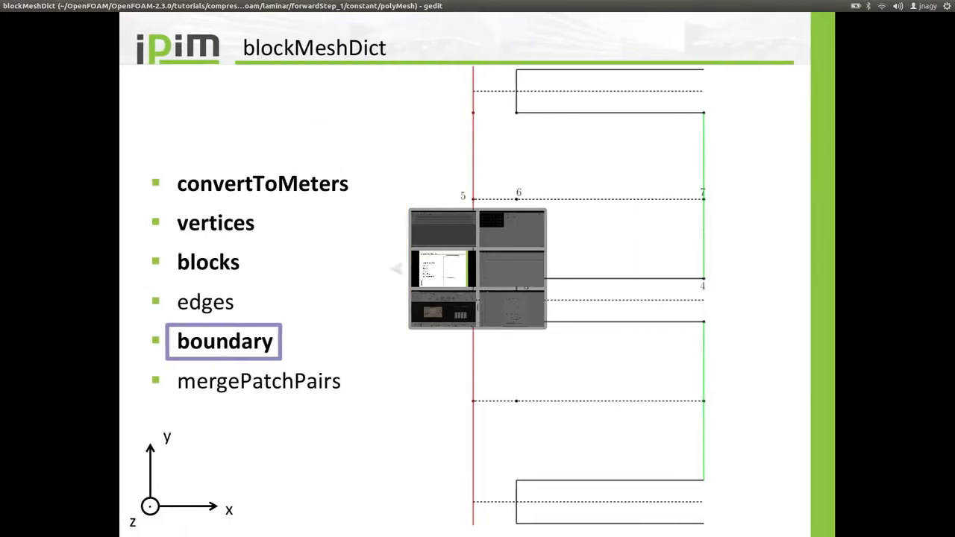
pyautogui.press('Left')
pyautogui.press('Left')
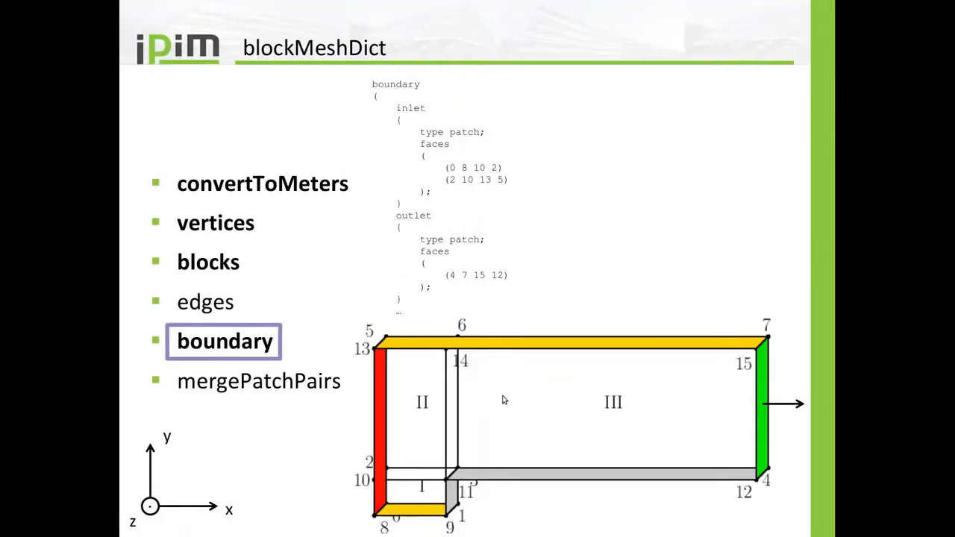
pyautogui.hotkey('alt', 'Tab')
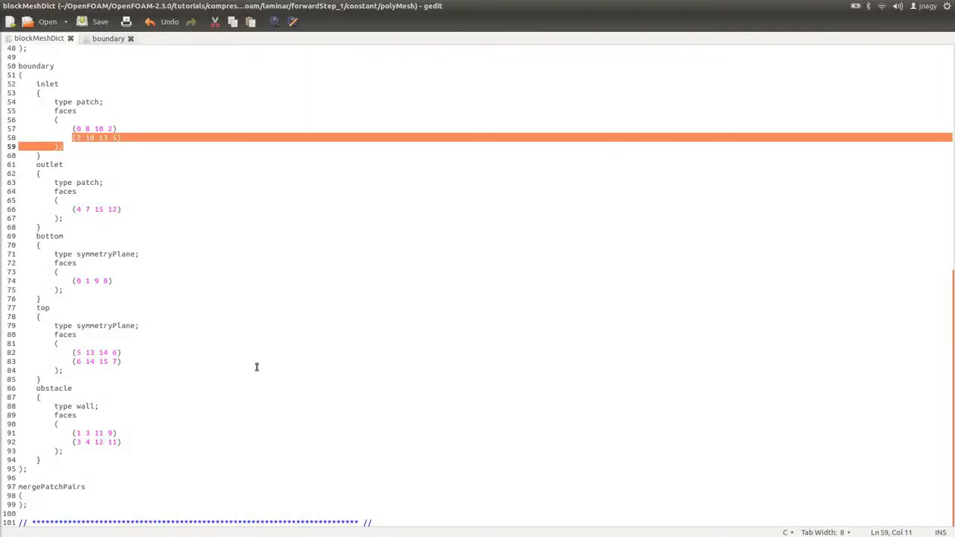
# Compare the patch types and face counts in boundary with the block definitions in blockMeshDict.
pyautogui.click(107, 38)
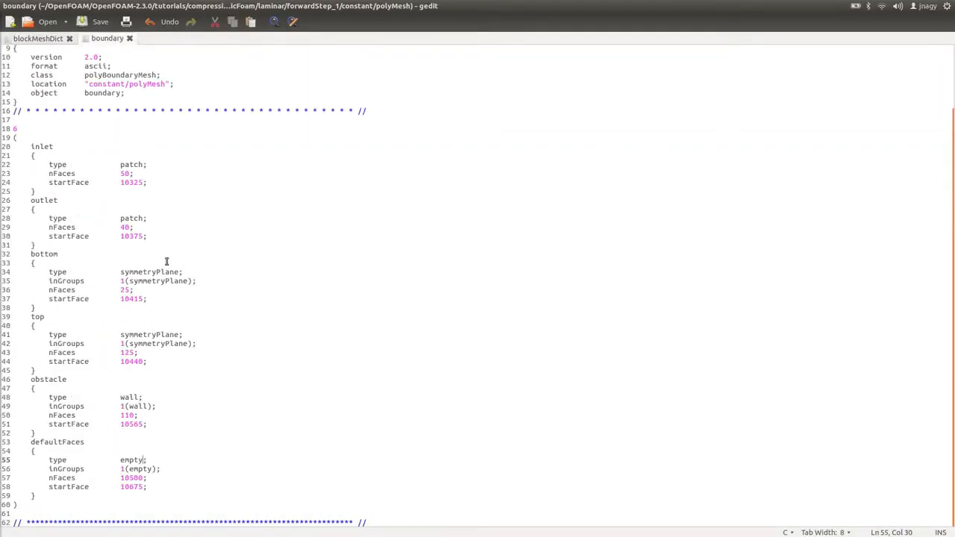
pyautogui.doubleClick(134, 459)
pyautogui.click(39, 38)
pyautogui.scroll(6, 207, 184)
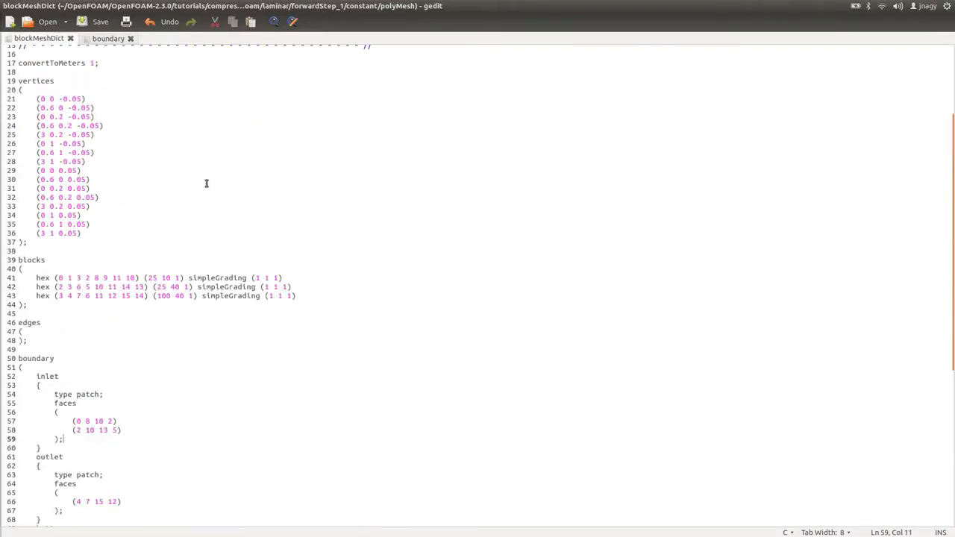
pyautogui.doubleClick(177, 278)
pyautogui.doubleClick(188, 286)
pyautogui.click(107, 38)
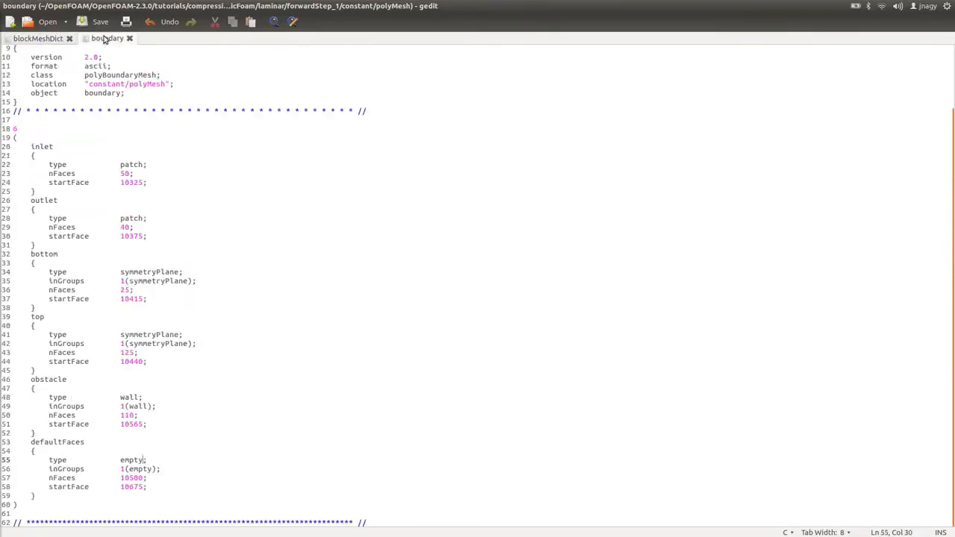
pyautogui.doubleClick(162, 332)
pyautogui.doubleClick(157, 273)
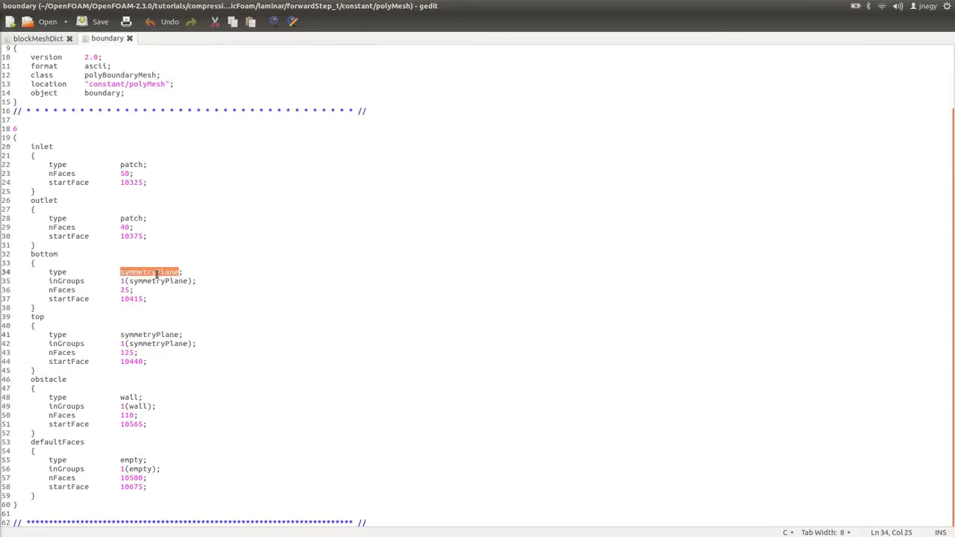
pyautogui.doubleClick(124, 397)
pyautogui.click(124, 210)
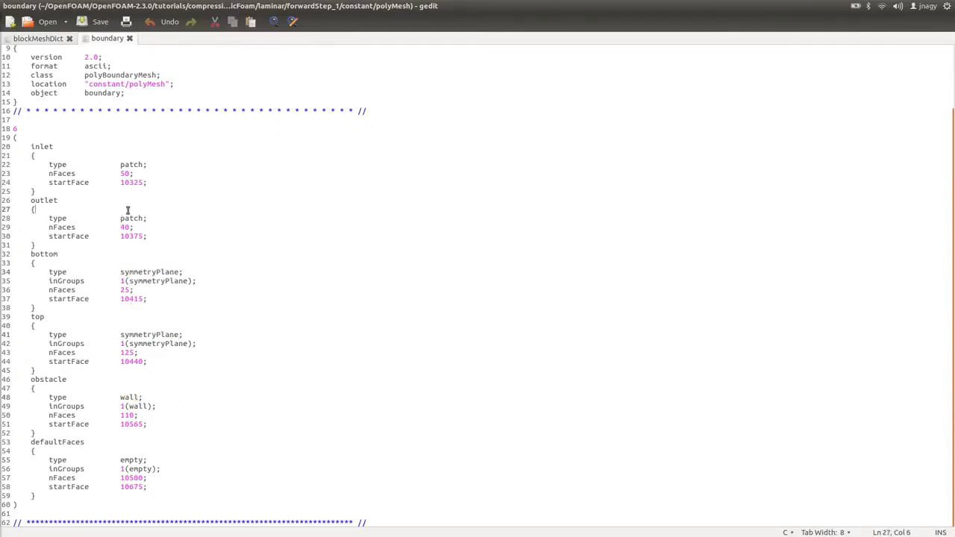
pyautogui.doubleClick(127, 218)
pyautogui.doubleClick(132, 165)
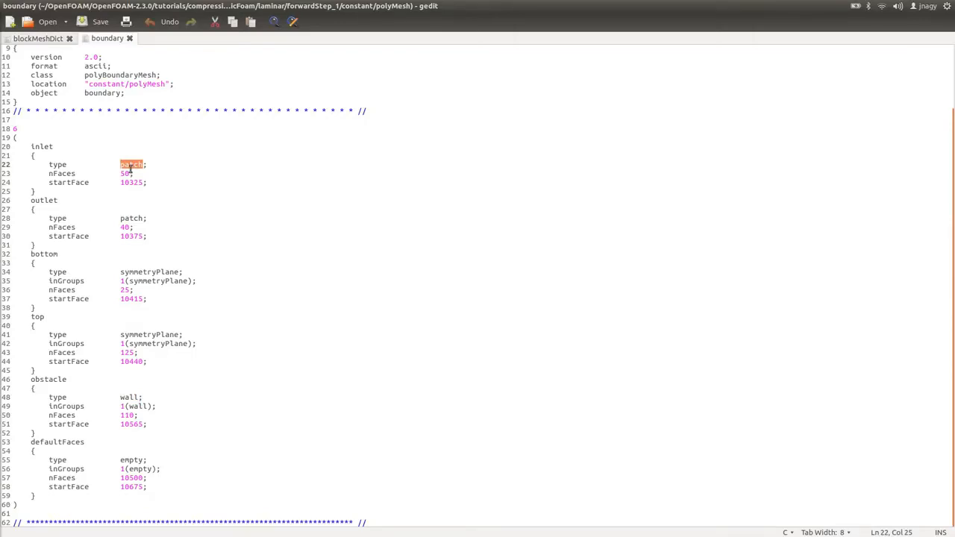
# Open a new file named forwardStep.foam in nano from the case directory.
pyautogui.hotkey('alt', 'Tab')
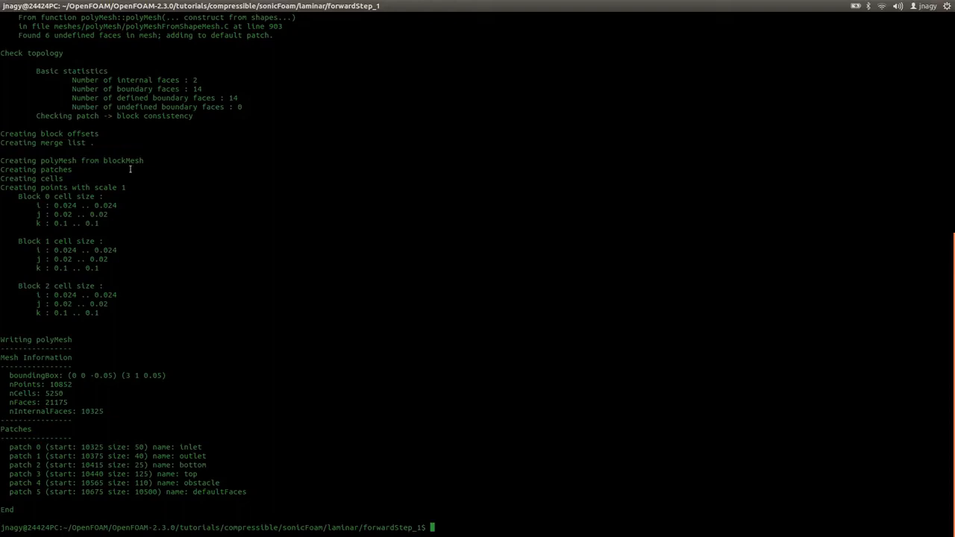
pyautogui.write('nano foam.foam')
pyautogui.press('BackSpace')
pyautogui.press('BackSpace')
pyautogui.press('BackSpace')
pyautogui.press('BackSpace')
pyautogui.press('BackSpace')
pyautogui.press('BackSpace')
pyautogui.press('BackSpace')
pyautogui.press('BackSpace')
pyautogui.write('orwardStep.foam')
pyautogui.press('Return')
# Save forwardStep.foam as an empty file and exit nano.
pyautogui.write('a<haofldfljasdo4fkljoasd4fkl')
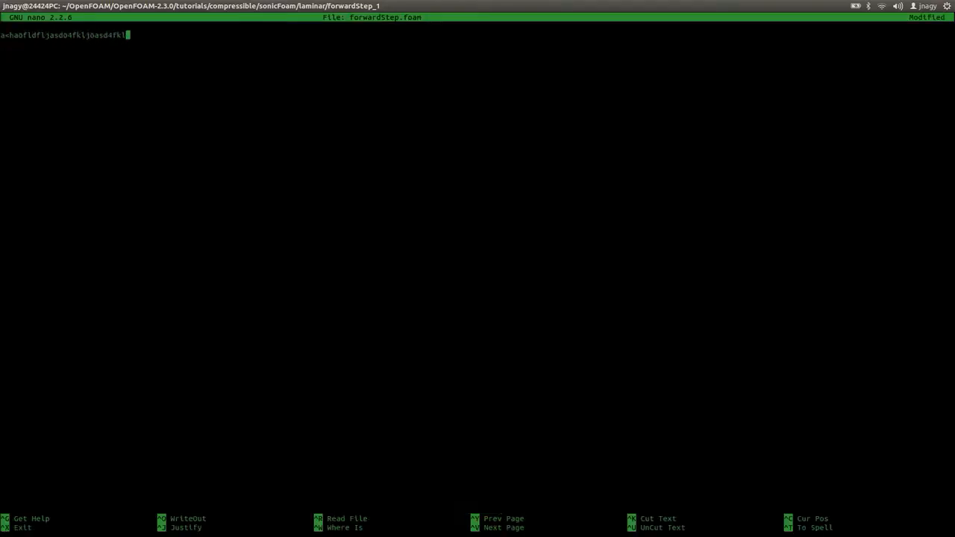
pyautogui.press('BackSpace')
pyautogui.press('BackSpace')
pyautogui.press('BackSpace')
pyautogui.press('BackSpace')
pyautogui.press('BackSpace')
pyautogui.press('BackSpace')
pyautogui.press('BackSpace')
pyautogui.press('BackSpace')
pyautogui.press('BackSpace')
pyautogui.press('BackSpace')
pyautogui.press('BackSpace')
pyautogui.press('BackSpace')
pyautogui.press('BackSpace')
pyautogui.press('BackSpace')
pyautogui.press('BackSpace')
pyautogui.press('BackSpace')
pyautogui.press('BackSpace')
pyautogui.press('BackSpace')
pyautogui.press('BackSpace')
pyautogui.press('BackSpace')
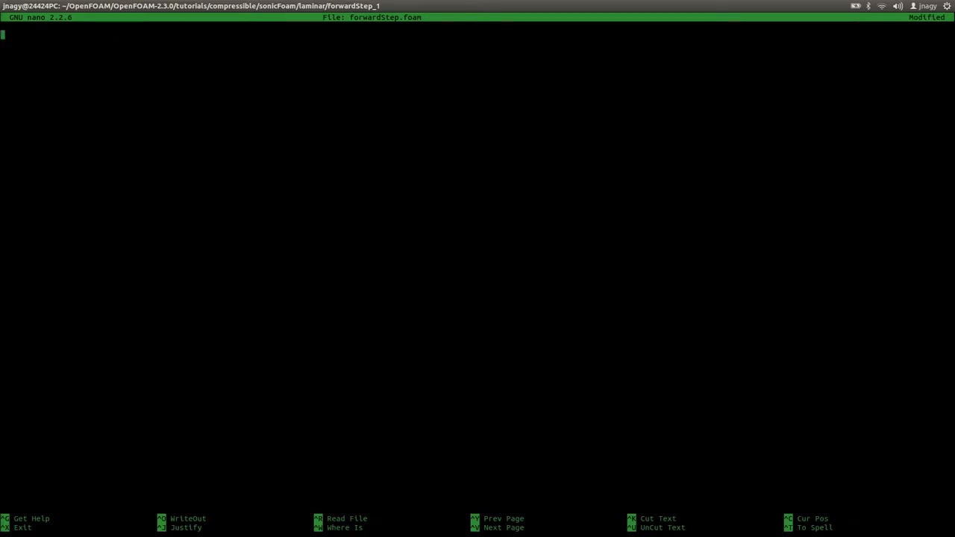
pyautogui.hotkey('ctrl', 'o')
pyautogui.press('Return')
pyautogui.hotkey('ctrl', 'x')
# List the case folder and launch ParaView on forwardStep.foam in the background.
pyautogui.write('ls')
pyautogui.press('Return')
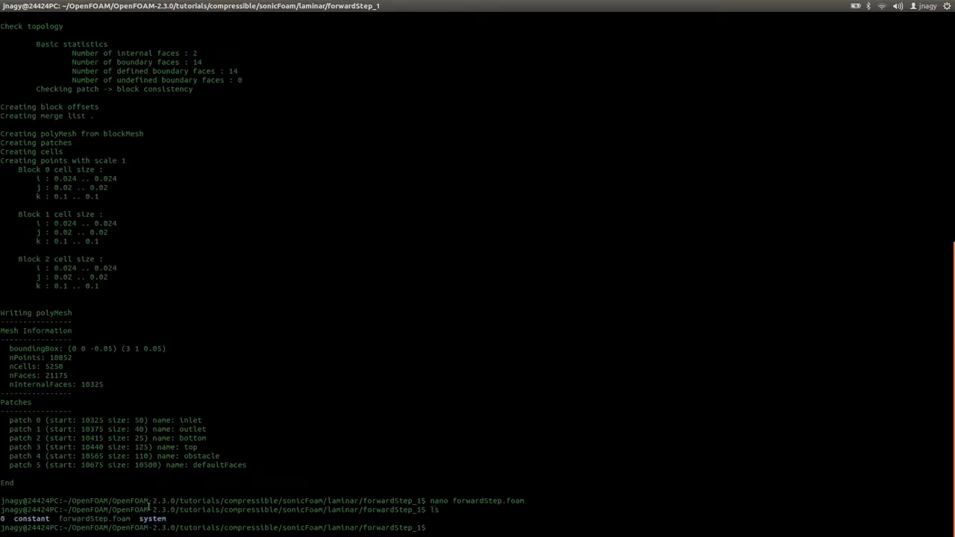
pyautogui.write('paraview f')
pyautogui.press('Tab')
pyautogui.write('&')
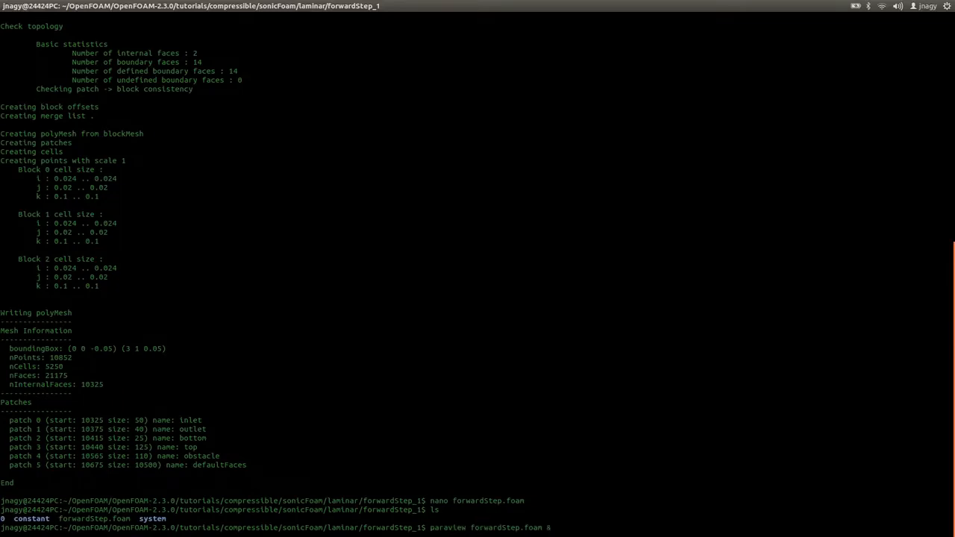
pyautogui.press('Return')
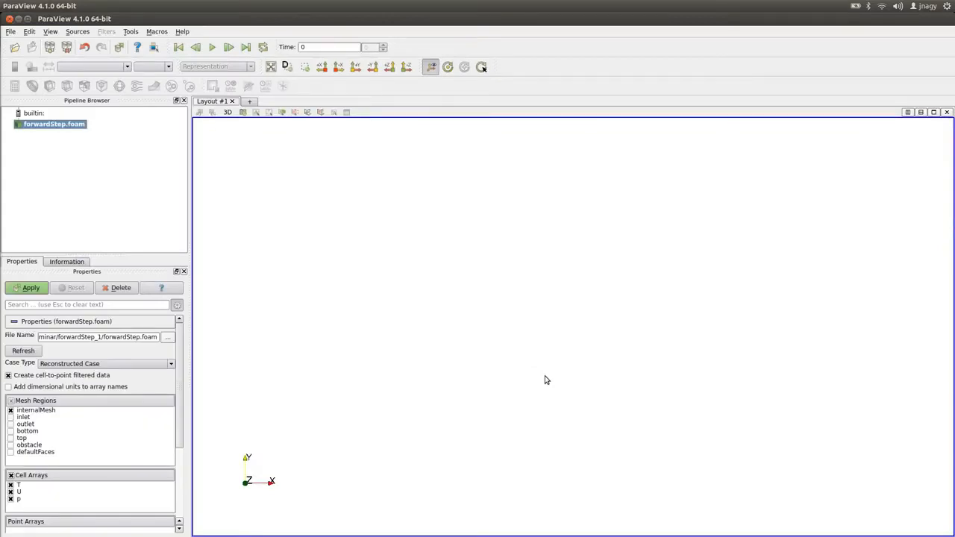
# Load the forwardStep.foam case in ParaView and set its coloring to Solid Color.
pyautogui.click(31, 289)
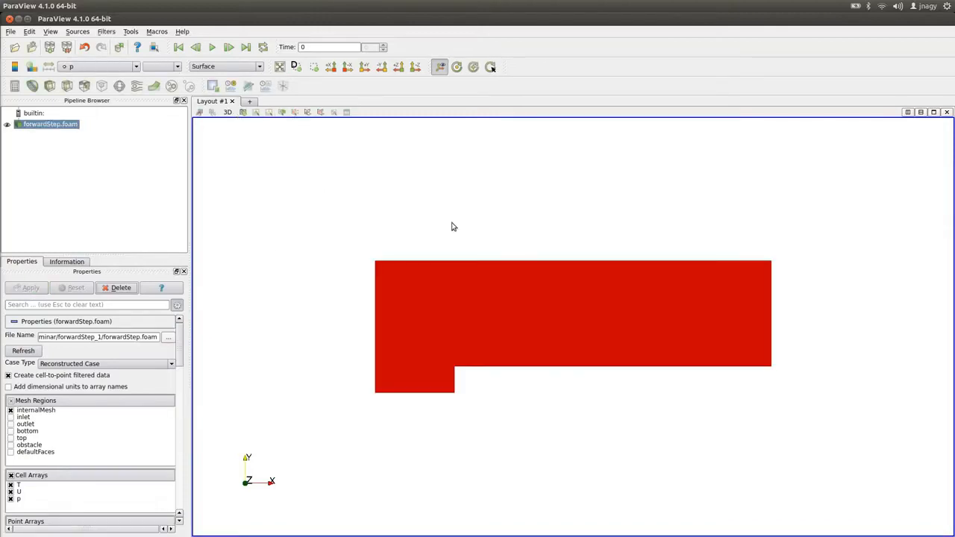
pyautogui.click(104, 66)
pyautogui.click(86, 69)
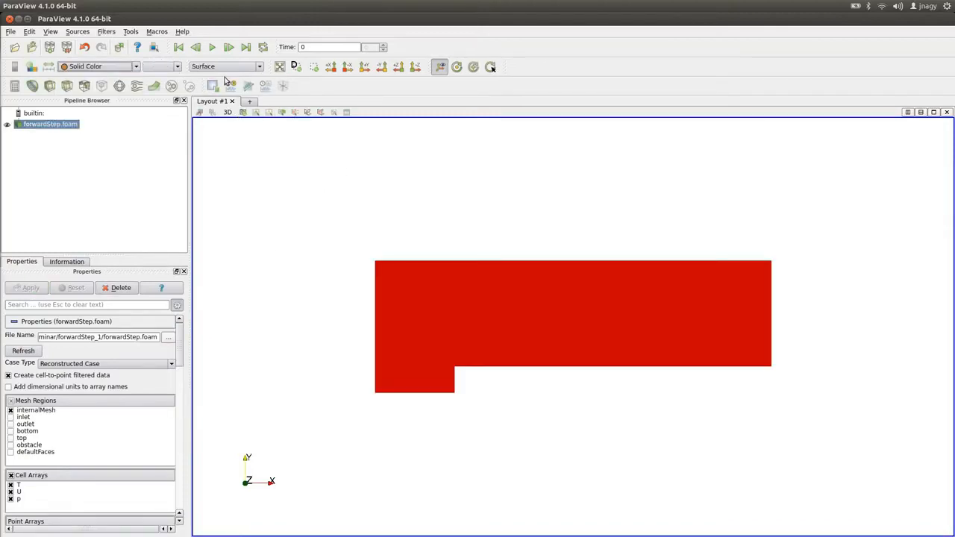
# Switch the representation to Surface With Edges to show the mesh cells.
pyautogui.click(225, 67)
pyautogui.click(234, 111)
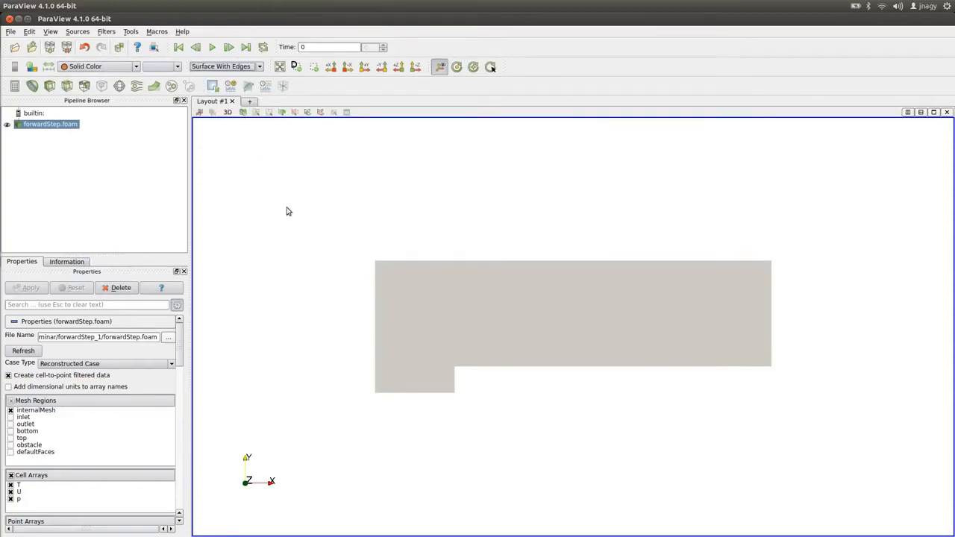
pyautogui.scroll(1, 507, 332)
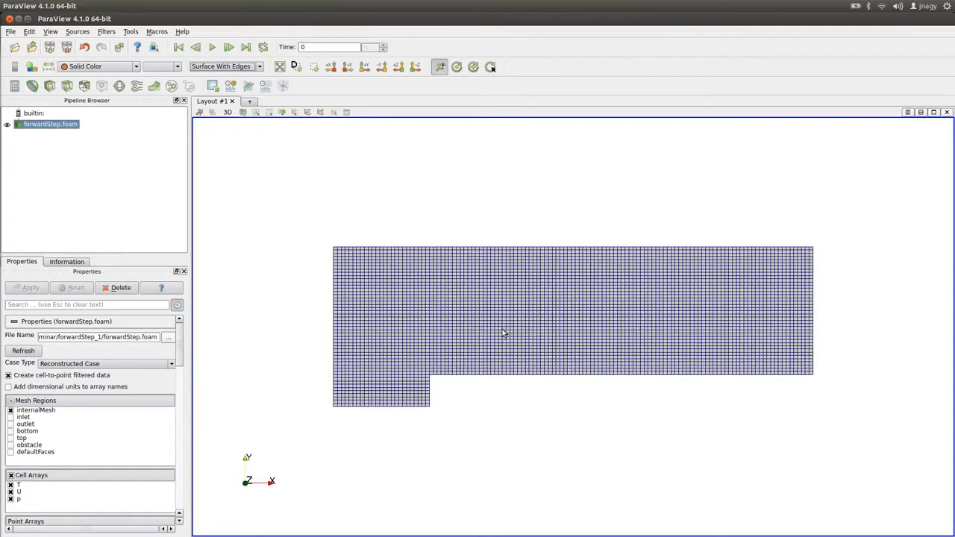
pyautogui.scroll(1, 503, 332)
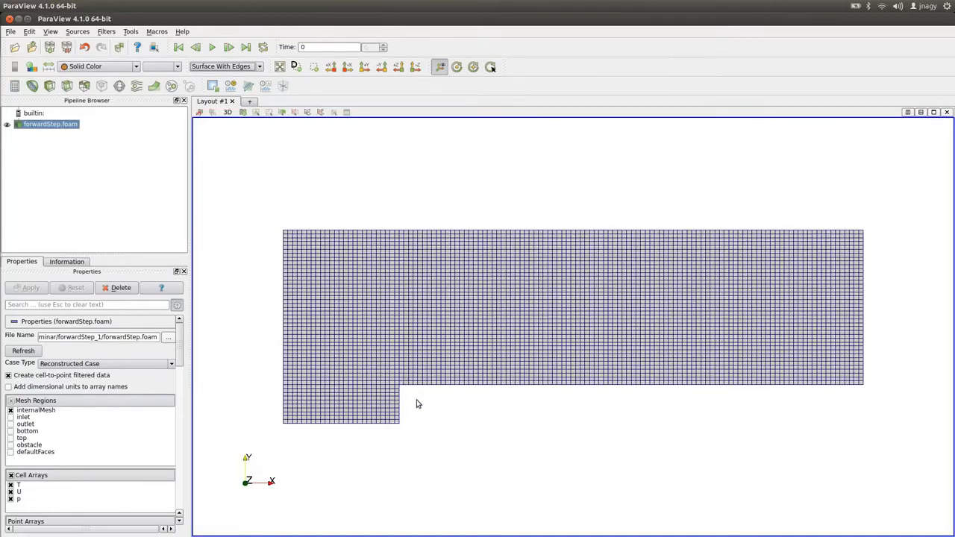
# Compare the block cell counts in blockMeshDict with the mesh cells displayed in ParaView.
pyautogui.hotkey('alt', 'Tab')
pyautogui.press('Tab')
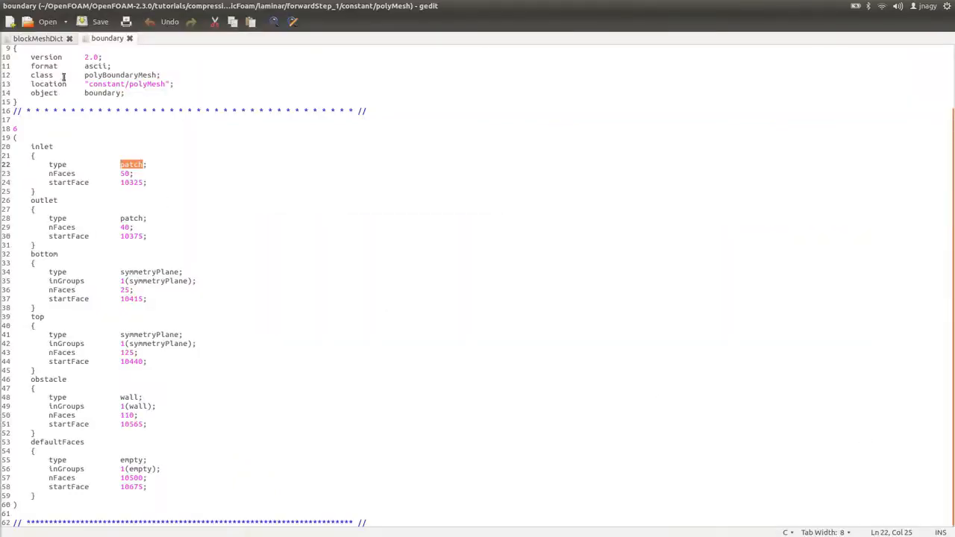
pyautogui.click(43, 39)
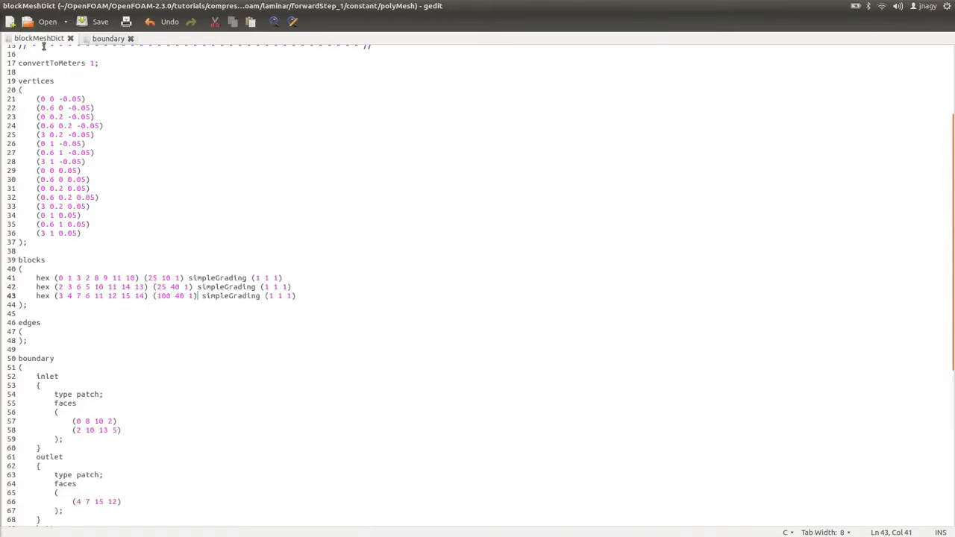
pyautogui.click(161, 277)
pyautogui.doubleClick(164, 278)
pyautogui.hotkey('alt', 'Tab')
pyautogui.scroll(1, 397, 438)
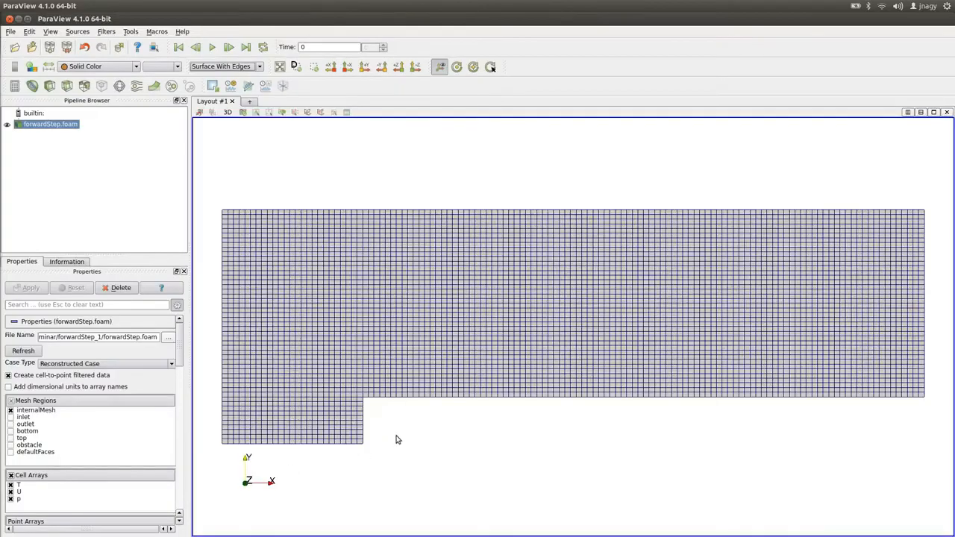
pyautogui.scroll(1, 362, 446)
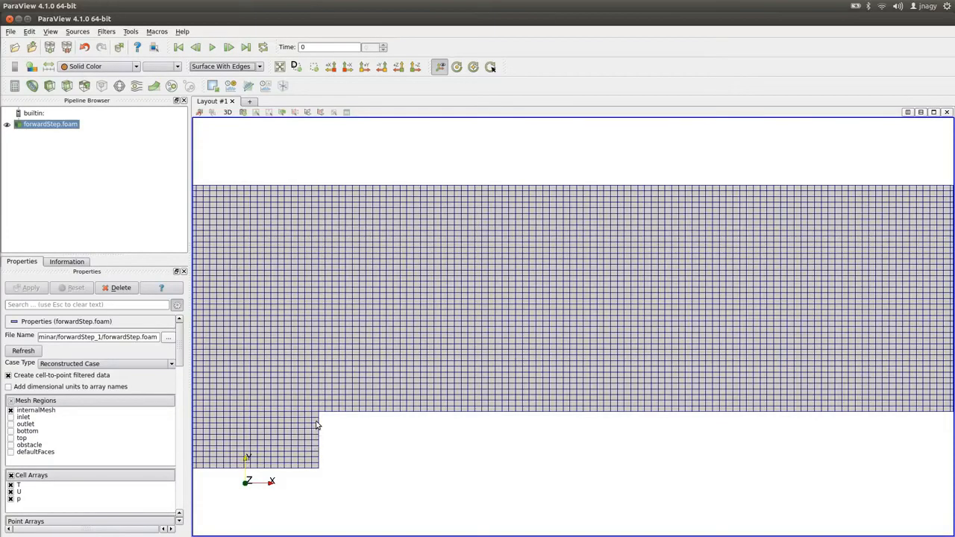
# Display only the defaultFaces patch of the forwardStep mesh in a rotated 3D view.
pyautogui.scroll(-1, 394, 413)
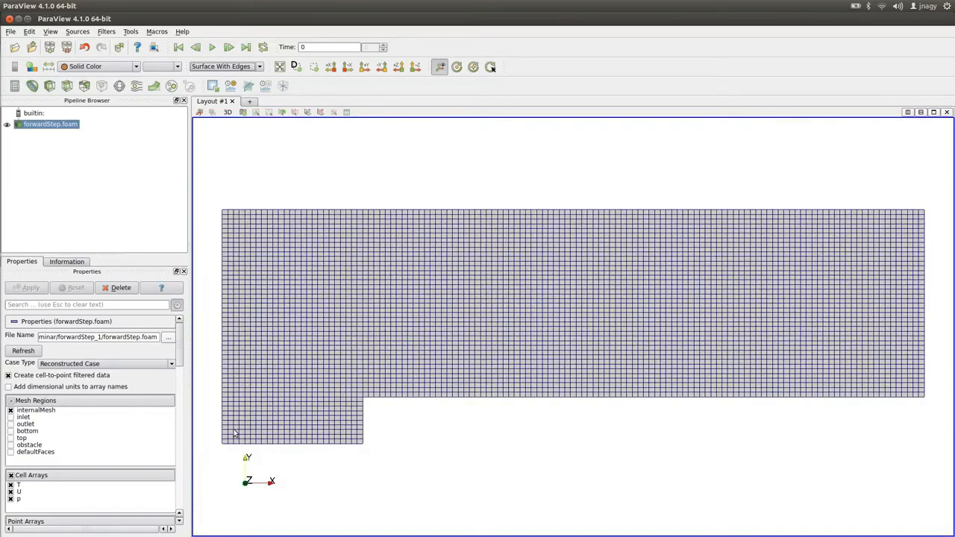
pyautogui.scroll(-1, 239, 433)
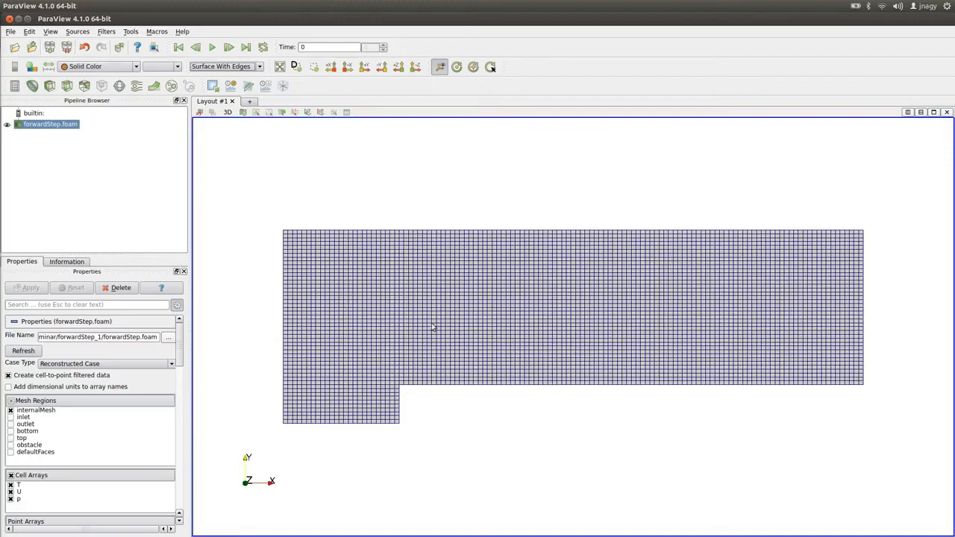
pyautogui.moveTo(313, 195); pyautogui.dragTo(398, 256)
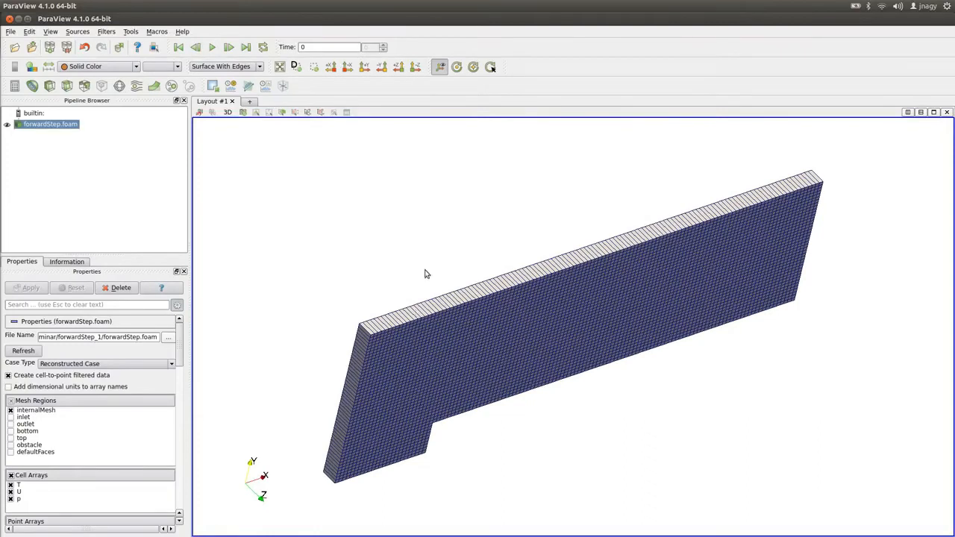
pyautogui.click(12, 411)
pyautogui.click(10, 452)
pyautogui.click(32, 291)
# Display only the inlet patch instead of the defaultFaces patch.
pyautogui.moveTo(305, 232); pyautogui.dragTo(228, 294)
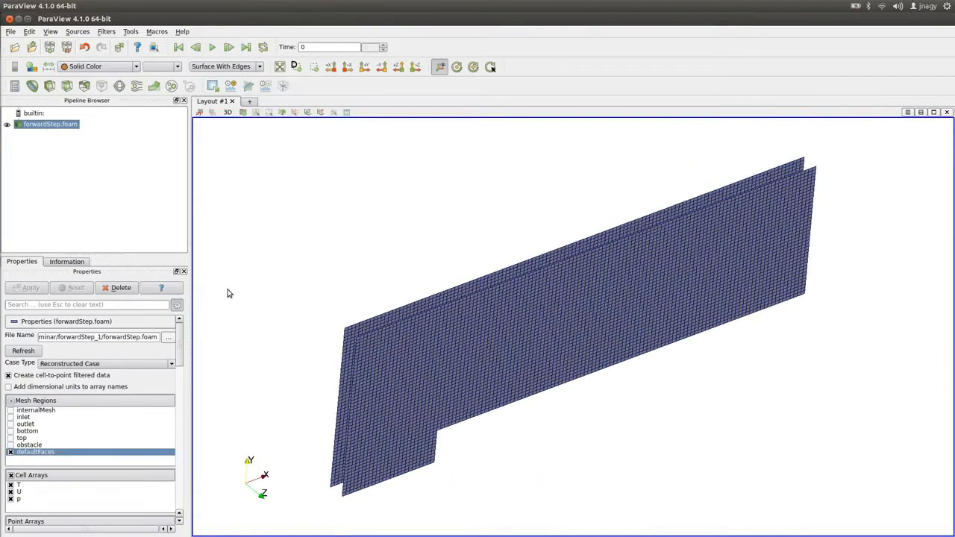
pyautogui.click(11, 452)
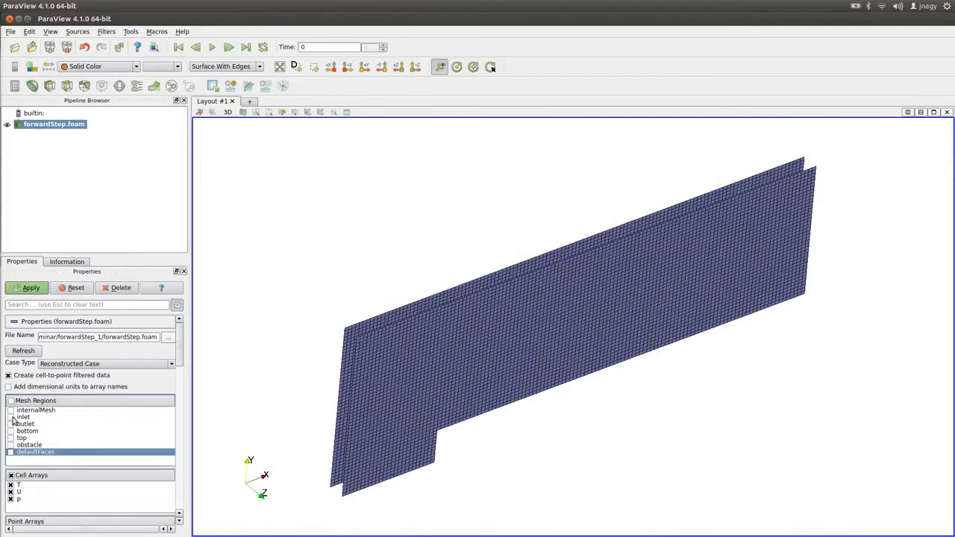
pyautogui.click(11, 417)
pyautogui.click(30, 288)
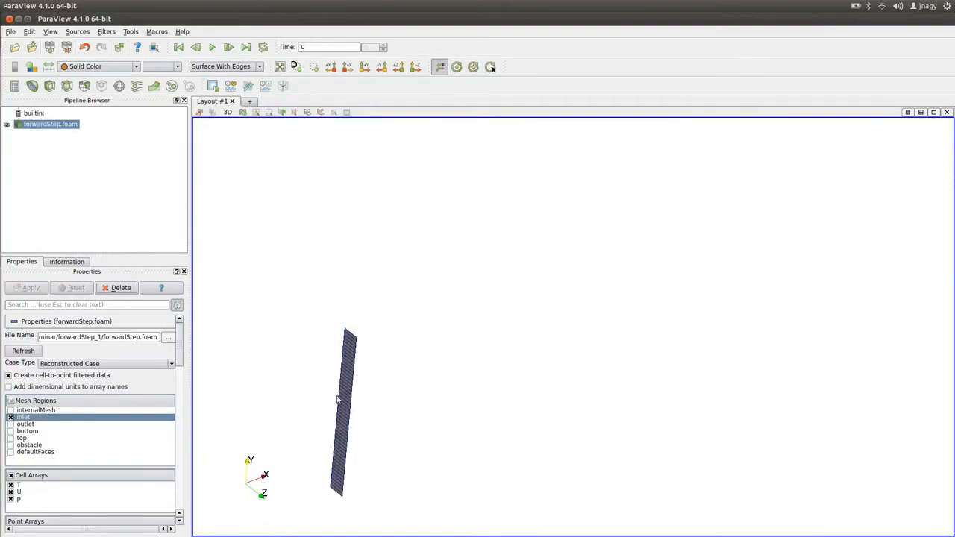
# Add the outlet and bottom patches to the displayed mesh regions.
pyautogui.click(10, 423)
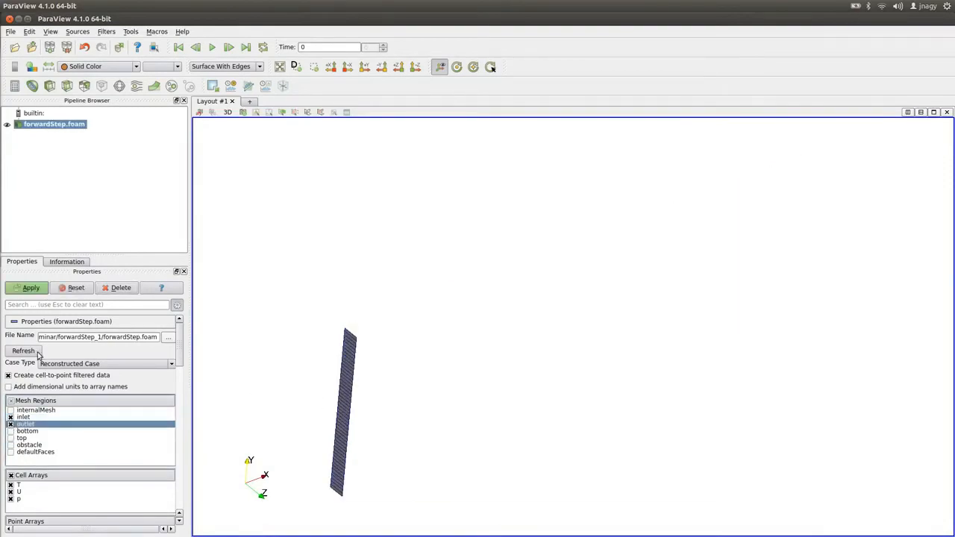
pyautogui.click(45, 290)
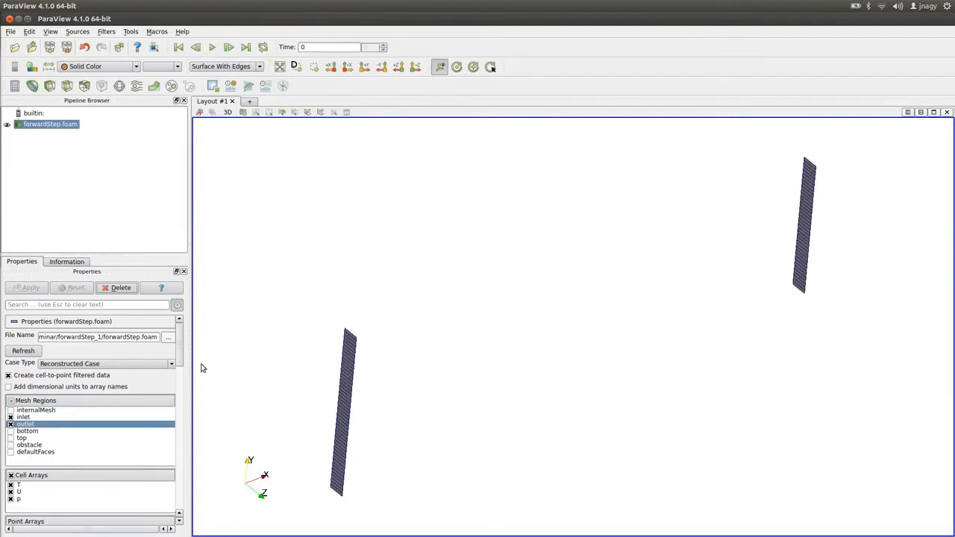
pyautogui.click(10, 431)
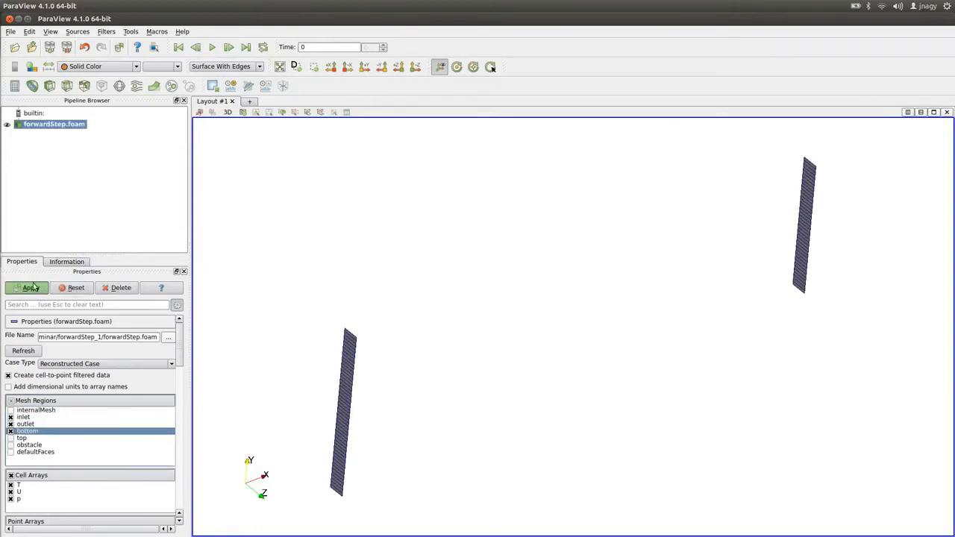
pyautogui.click(30, 287)
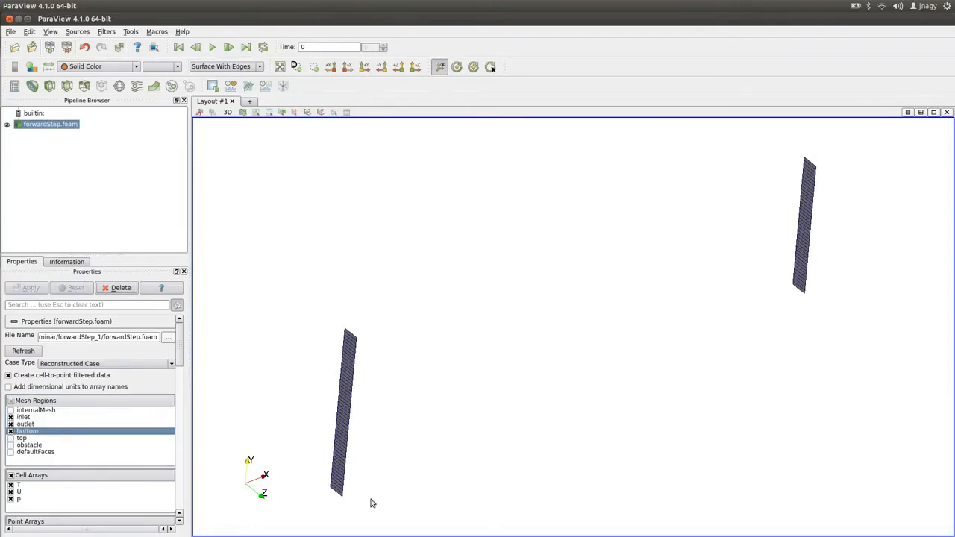
# Add the top and obstacle patches to the displayed mesh regions.
pyautogui.click(10, 438)
pyautogui.click(30, 288)
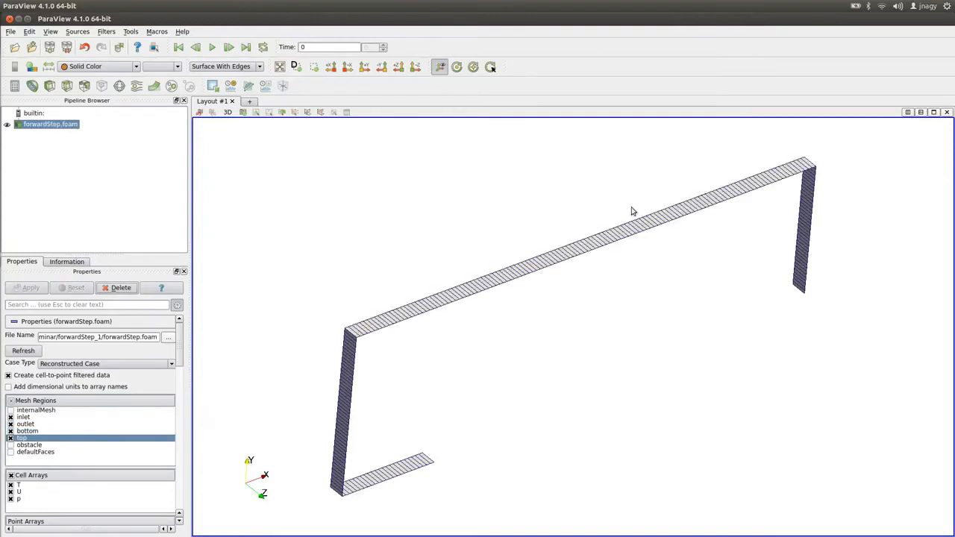
pyautogui.click(10, 445)
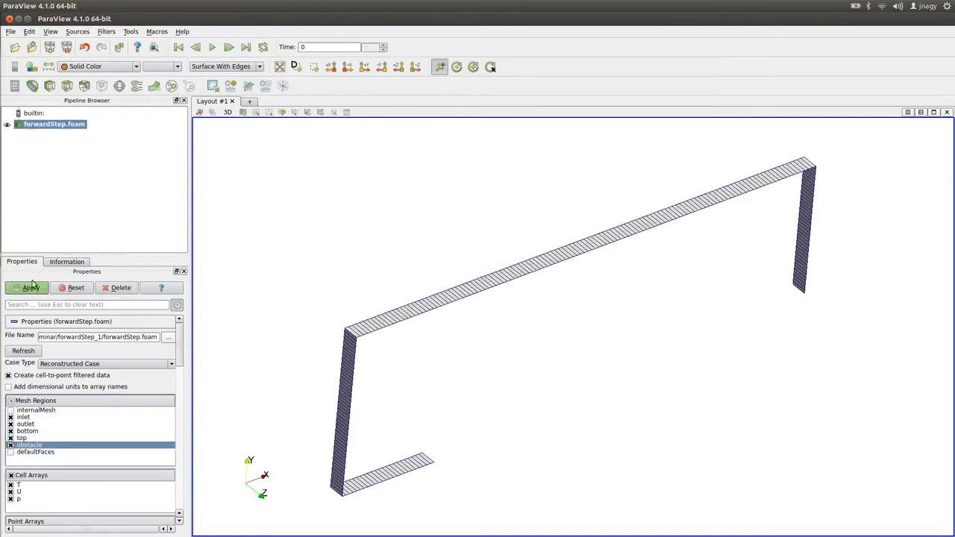
pyautogui.click(27, 288)
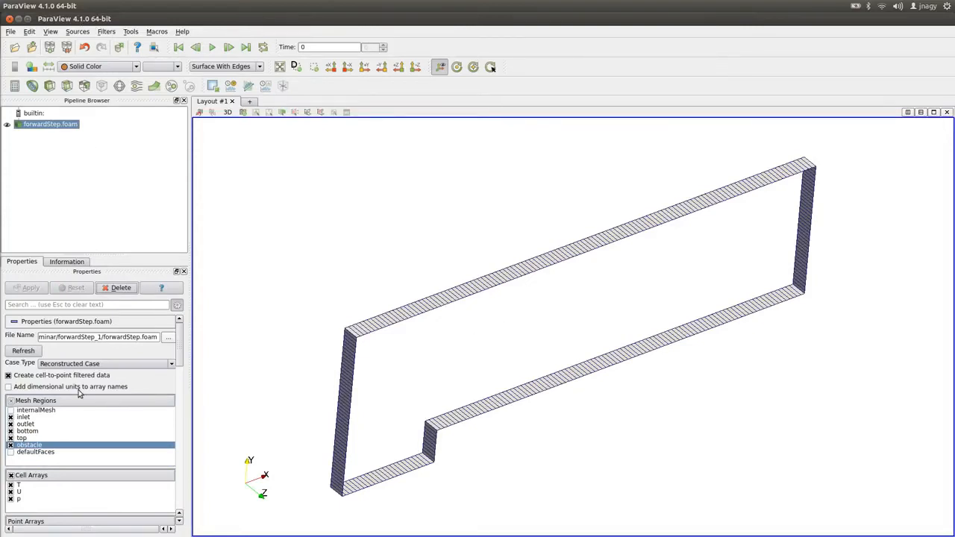
# Show only the internalMesh region again and view it along the Z axis.
pyautogui.click(11, 401)
pyautogui.click(11, 400)
pyautogui.click(10, 411)
pyautogui.click(28, 288)
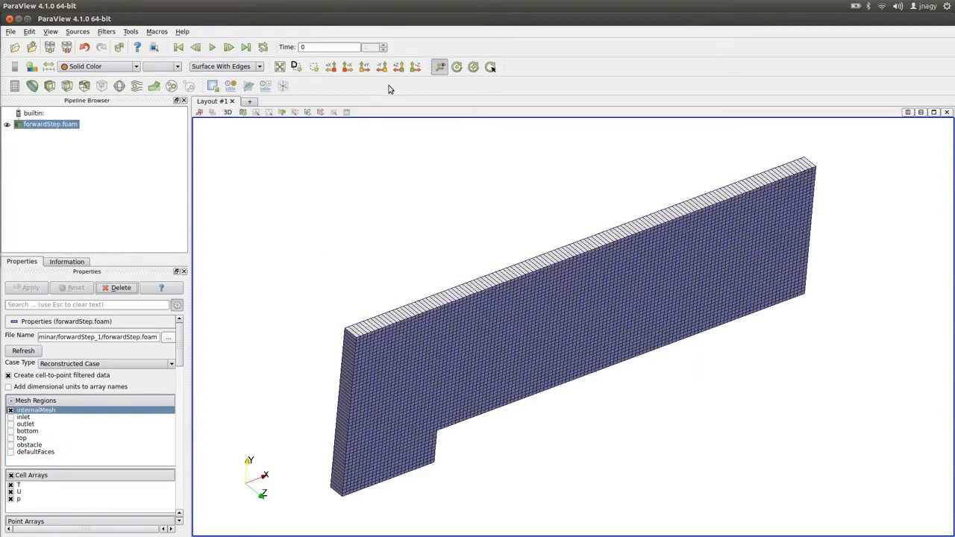
pyautogui.click(416, 67)
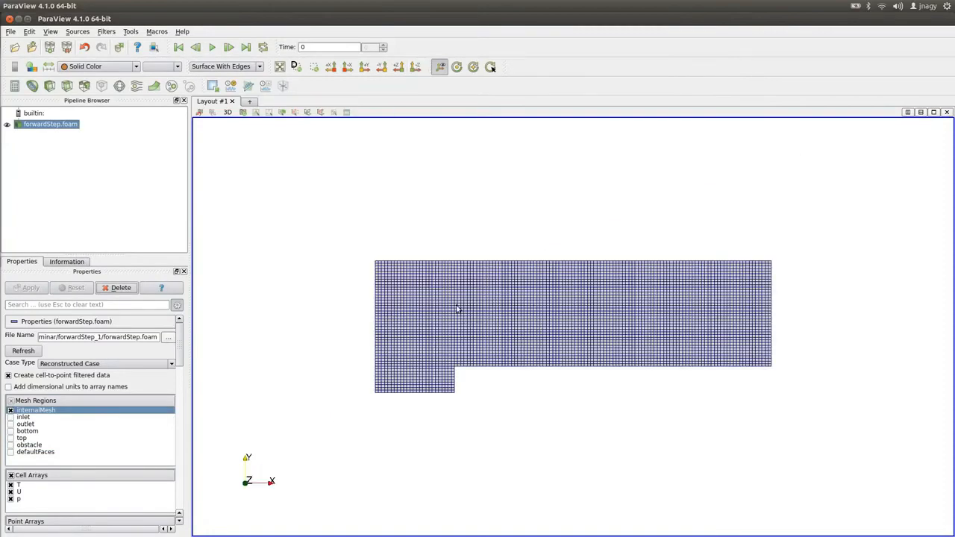
pyautogui.scroll(2, 453, 290)
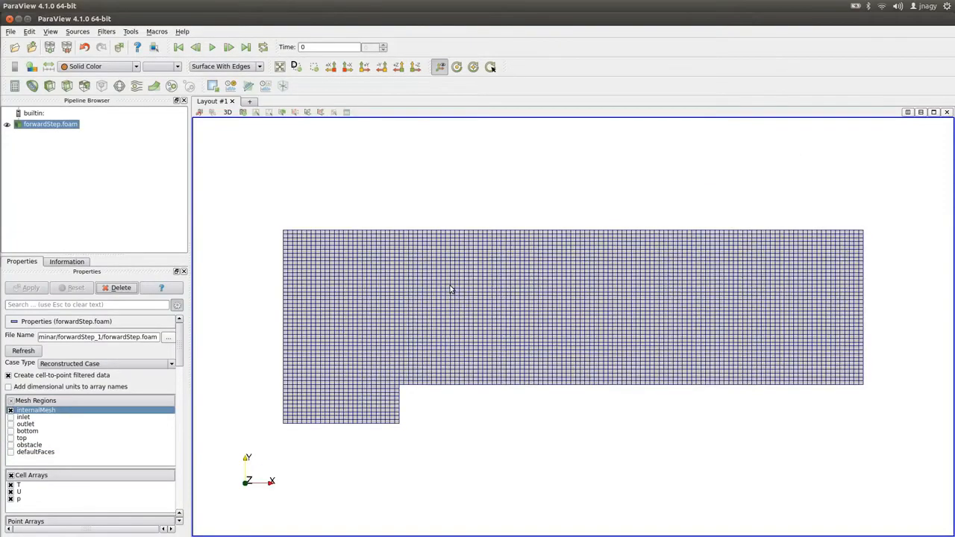
# Open the p file from the case's 0 folder in the text editor.
pyautogui.hotkey('alt', 'Tab')
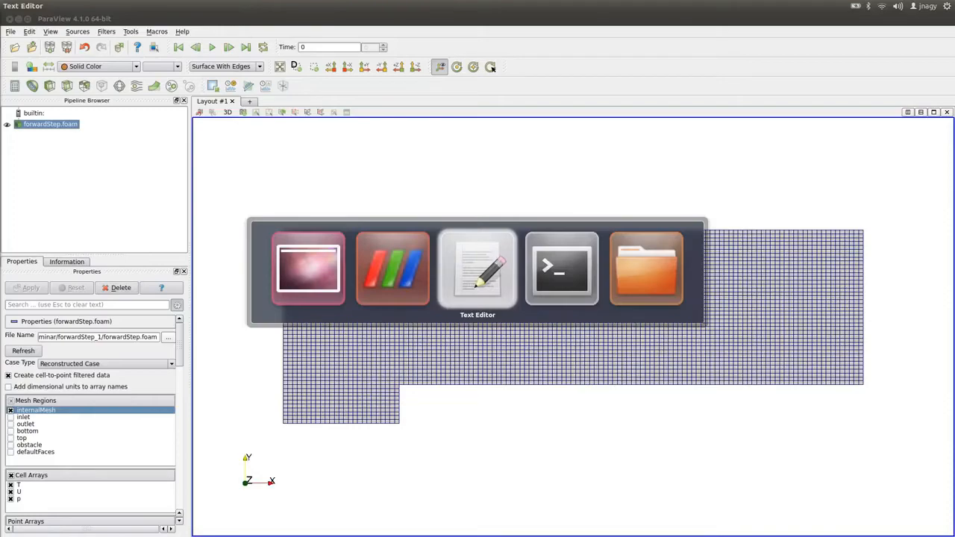
pyautogui.hotkey('alt', 'Tab')
pyautogui.hotkey('alt', 'Tab')
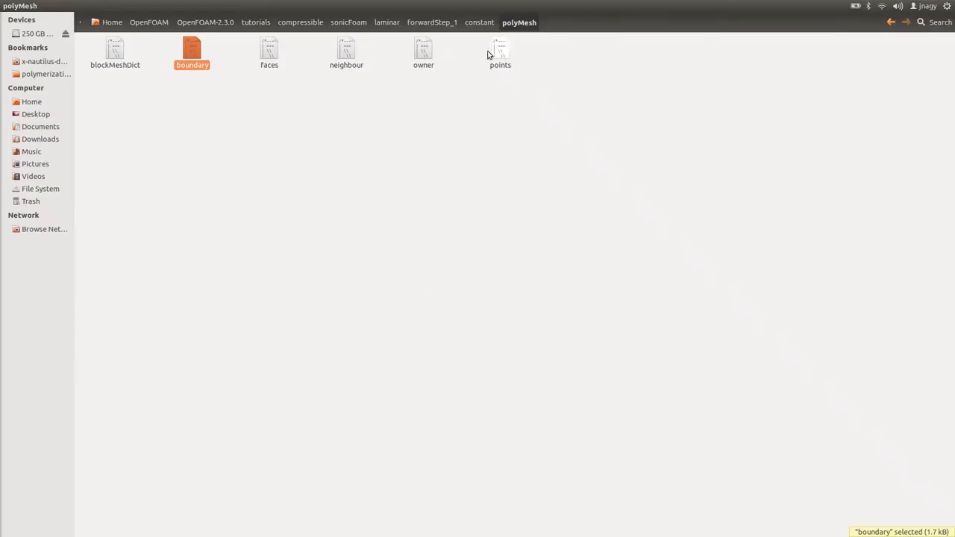
pyautogui.click(436, 22)
pyautogui.doubleClick(116, 56)
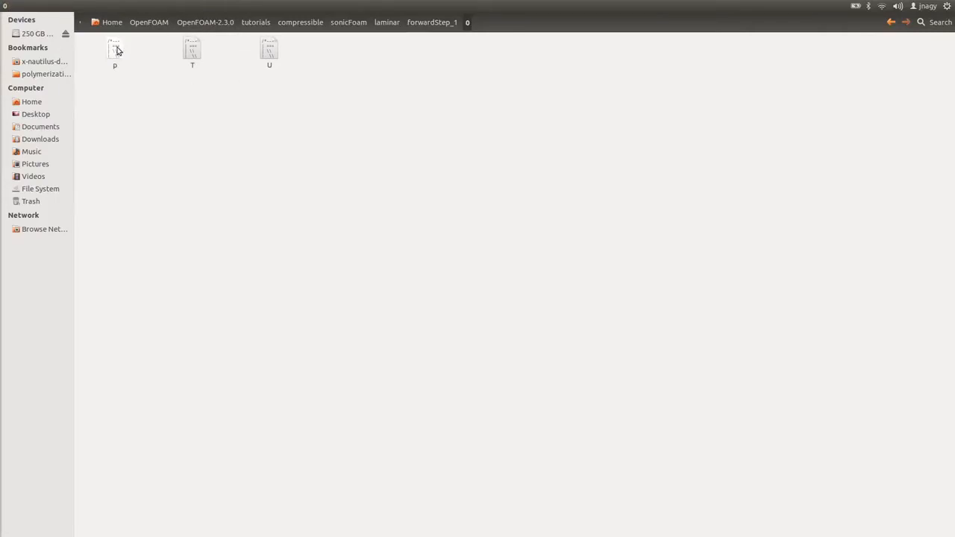
pyautogui.rightClick(116, 50)
pyautogui.click(157, 56)
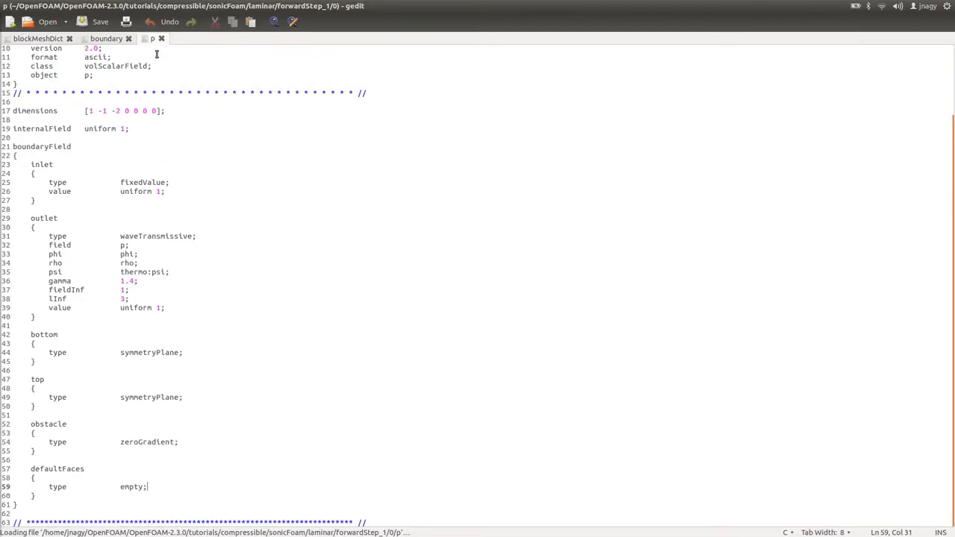
# Examine the dimensions, internalField and boundary patch settings in the p file.
pyautogui.scroll(3, 186, 158)
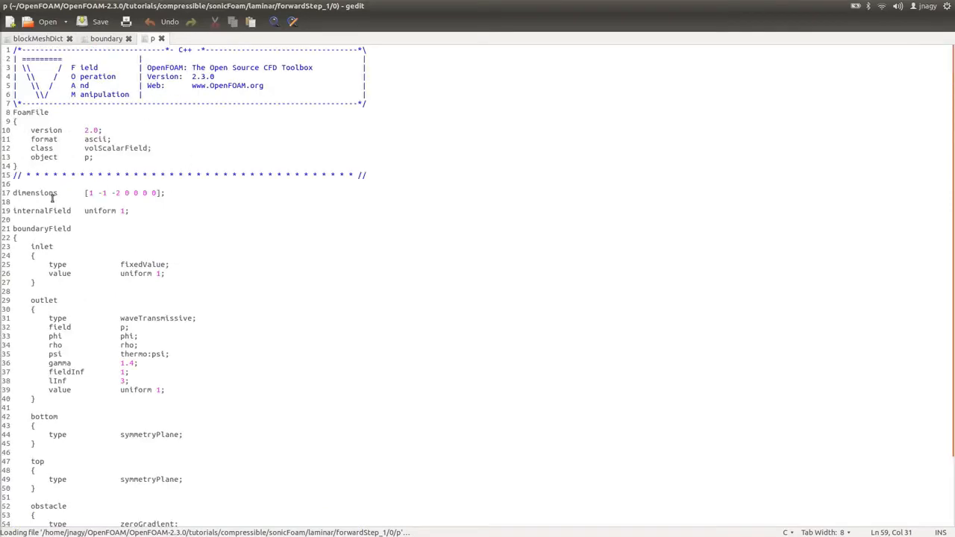
pyautogui.moveTo(82, 192); pyautogui.dragTo(167, 194)
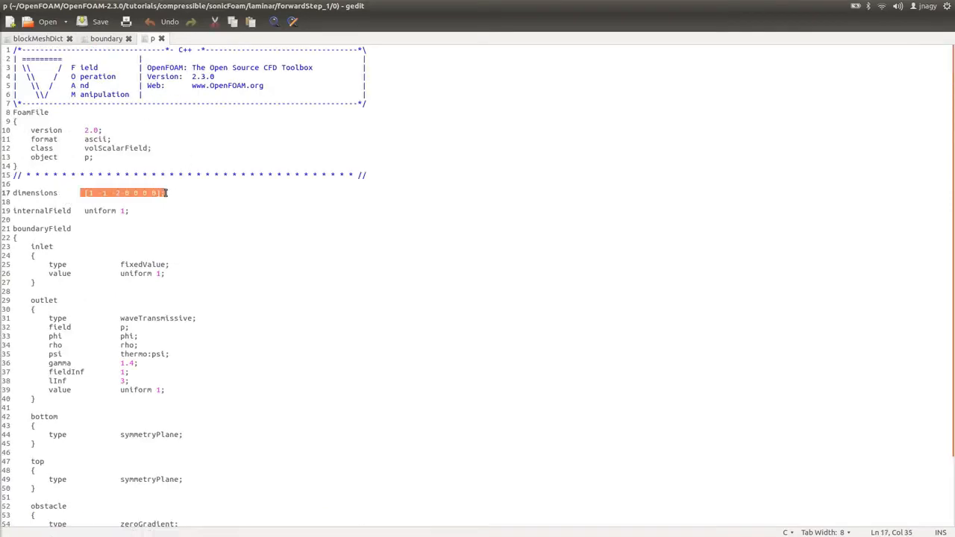
pyautogui.click(88, 212)
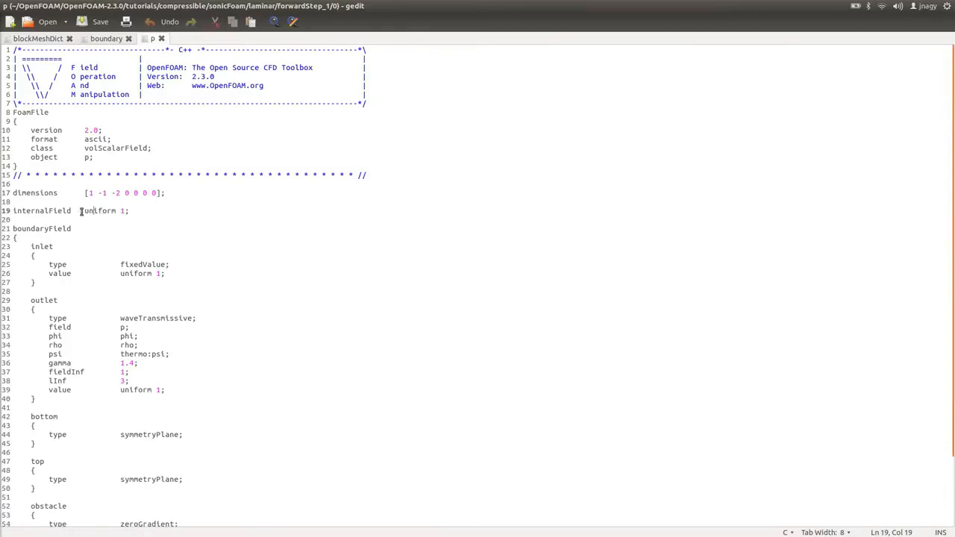
pyautogui.moveTo(84, 211); pyautogui.dragTo(138, 215)
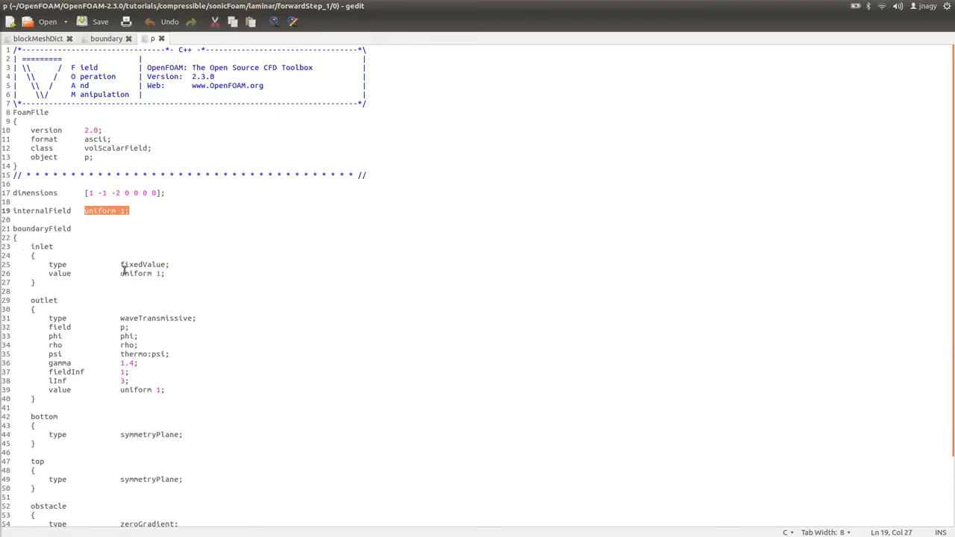
pyautogui.moveTo(152, 273); pyautogui.dragTo(171, 274)
pyautogui.scroll(-3, 189, 288)
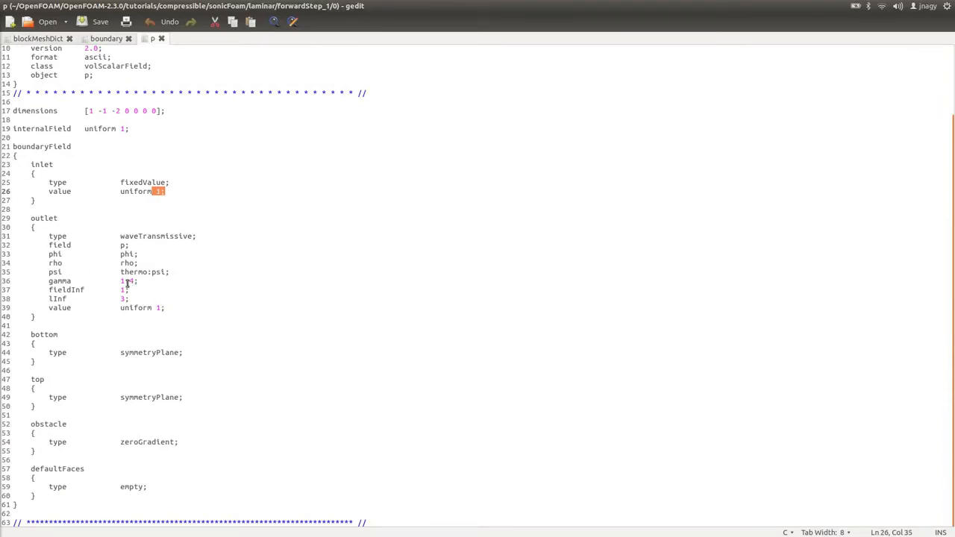
pyautogui.doubleClick(154, 354)
pyautogui.doubleClick(153, 397)
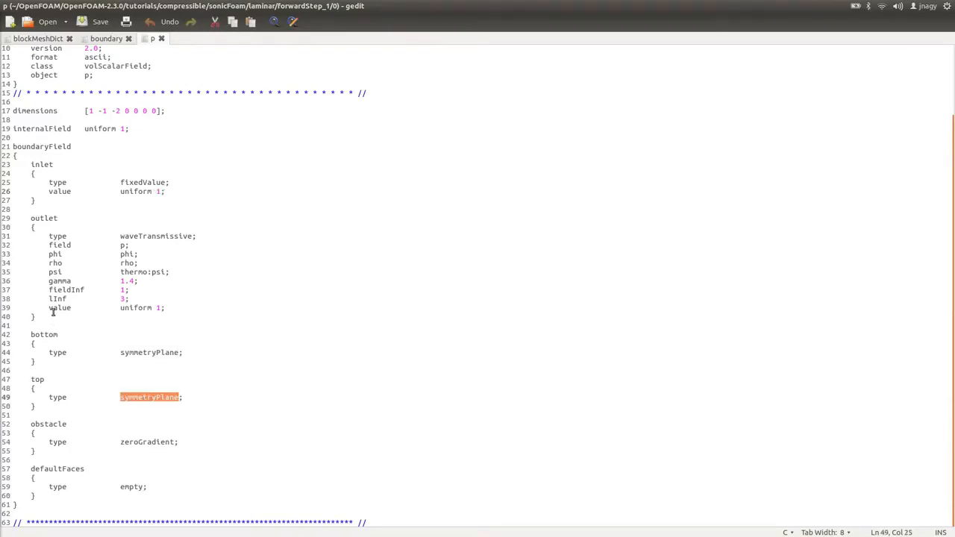
# Compare the patch types in the boundary file with the boundary types in the p file.
pyautogui.click(95, 40)
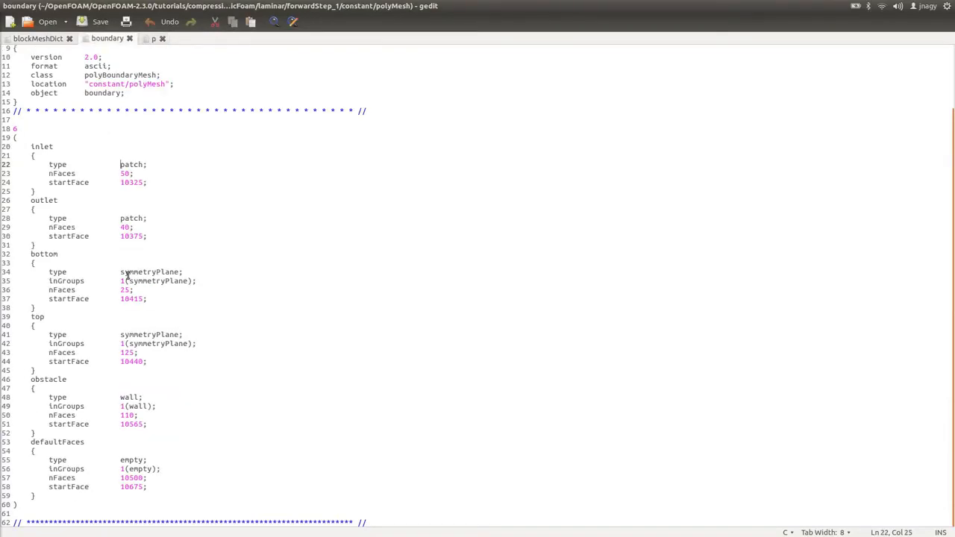
pyautogui.doubleClick(142, 273)
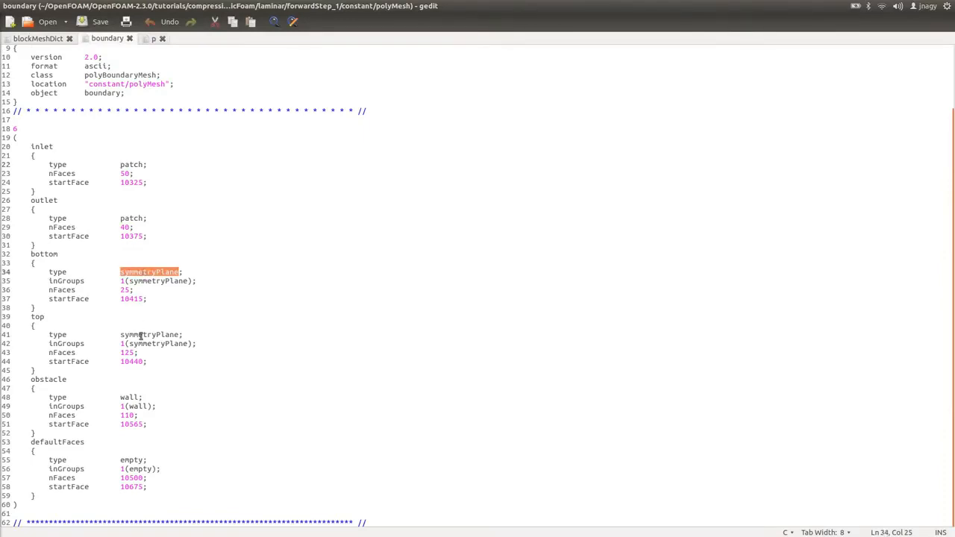
pyautogui.doubleClick(141, 335)
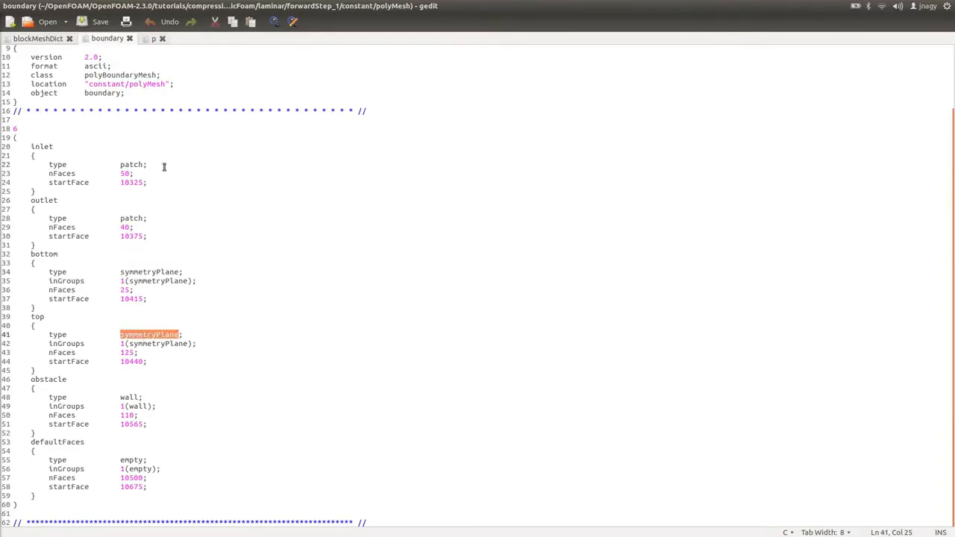
pyautogui.click(150, 42)
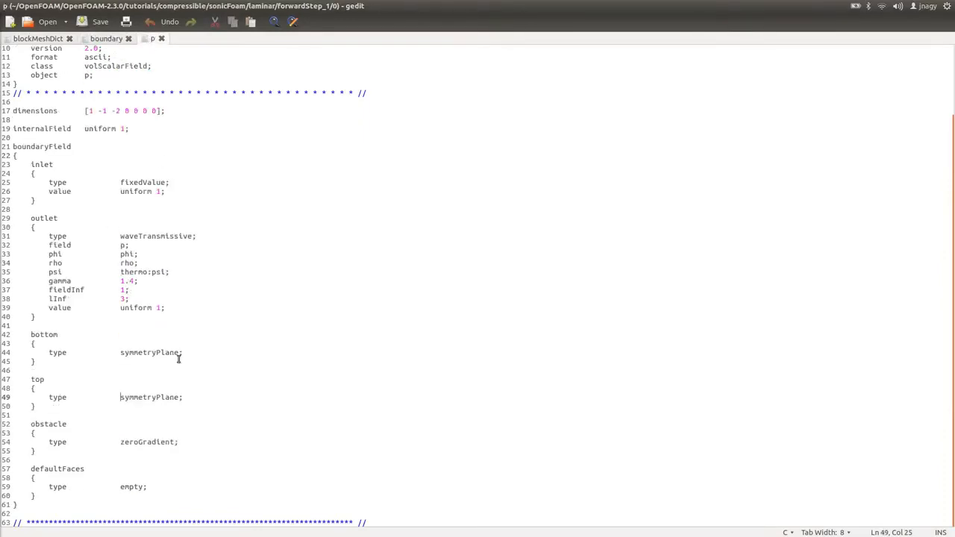
pyautogui.doubleClick(148, 442)
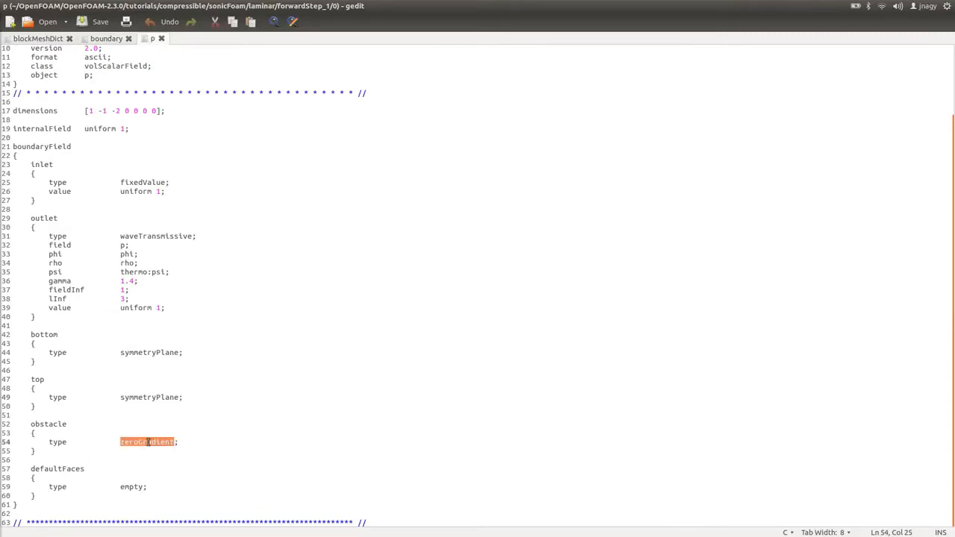
pyautogui.doubleClick(133, 487)
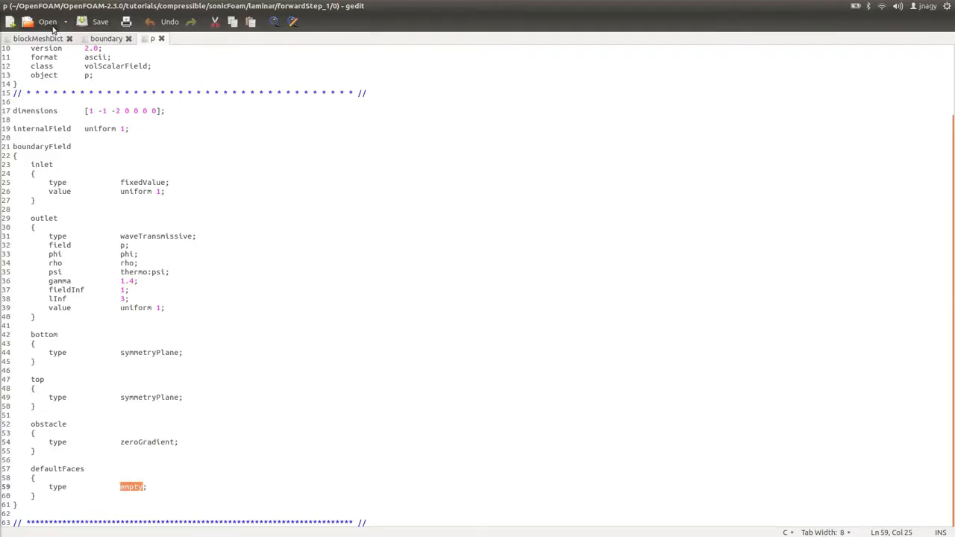
# Open the T file from the 0 folder in the text editor and examine its dimensions.
pyautogui.hotkey('alt', 'Tab')
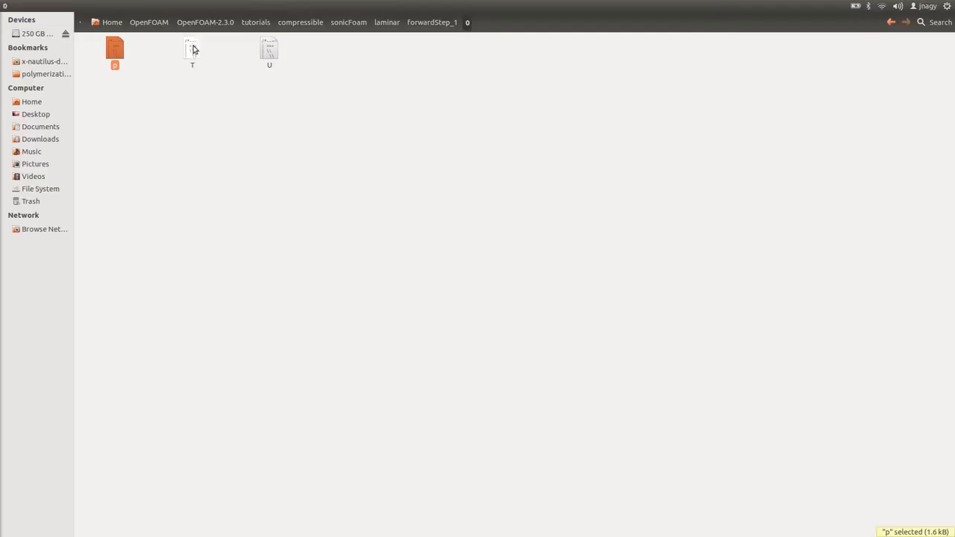
pyautogui.rightClick(194, 48)
pyautogui.click(233, 53)
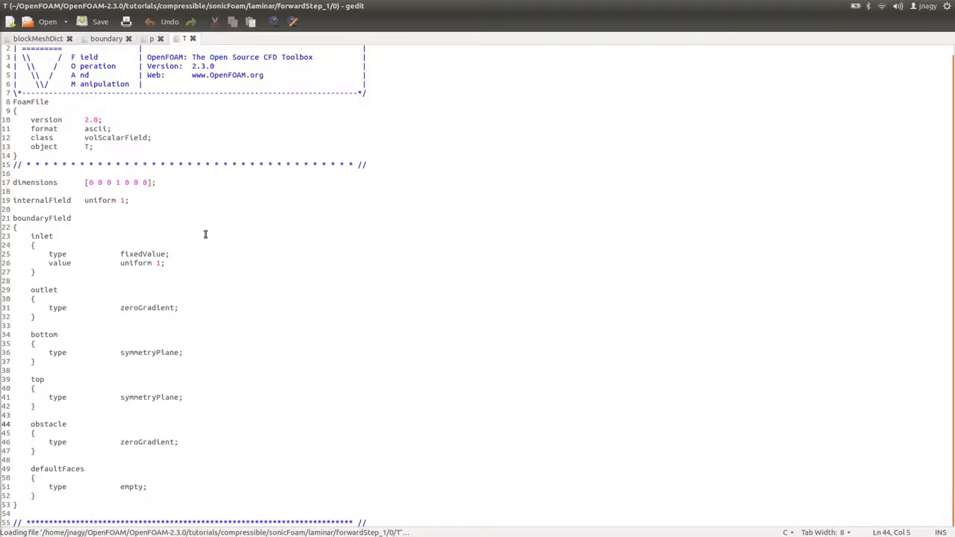
pyautogui.moveTo(84, 182); pyautogui.dragTo(158, 182)
pyautogui.click(161, 182)
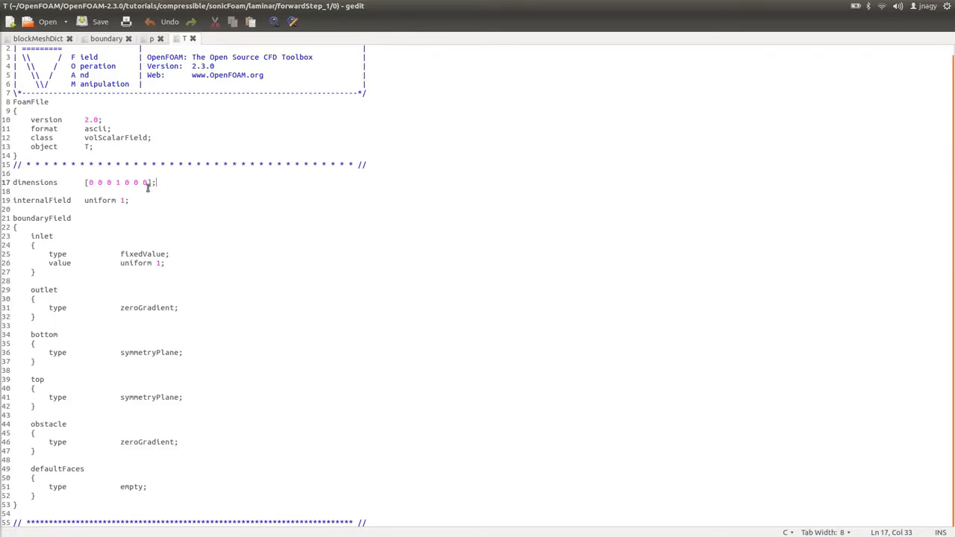
# Examine the dimension exponents in the T file's dimensions entry.
pyautogui.doubleClick(91, 182)
pyautogui.doubleClick(102, 182)
pyautogui.doubleClick(109, 182)
pyautogui.doubleClick(117, 182)
pyautogui.moveTo(124, 182); pyautogui.dragTo(149, 184)
pyautogui.click(125, 182)
pyautogui.moveTo(124, 182); pyautogui.dragTo(146, 183)
pyautogui.moveTo(88, 182); pyautogui.dragTo(124, 182)
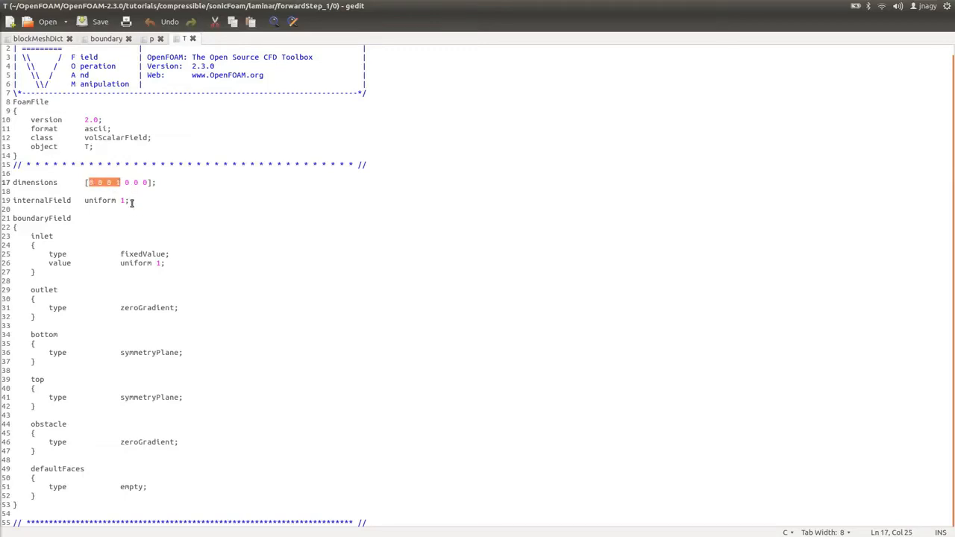
# Examine the T file's internalField and the boundary types of the inlet, outlet, bottom, top, obstacle and defaultFaces patches.
pyautogui.moveTo(129, 200); pyautogui.dragTo(84, 200)
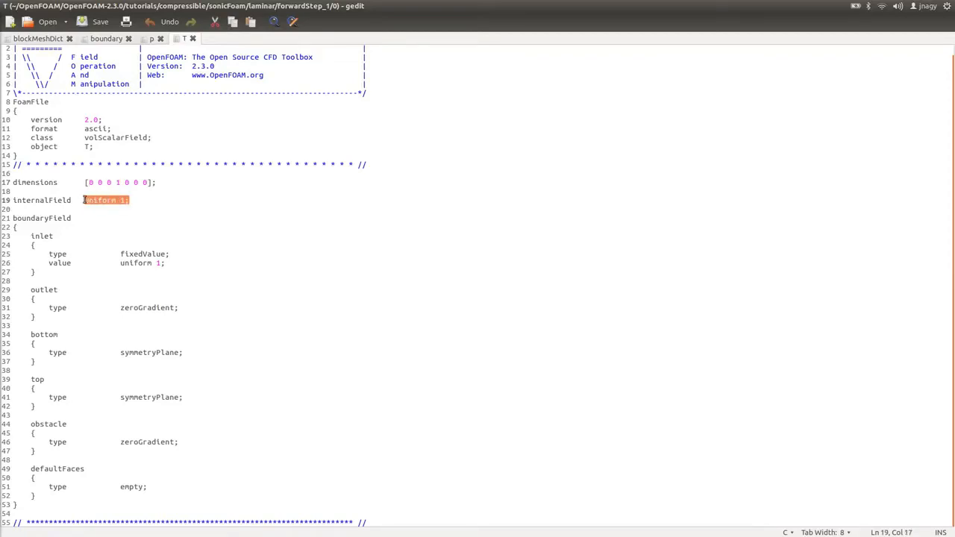
pyautogui.click(132, 200)
pyautogui.moveTo(27, 235); pyautogui.dragTo(169, 274)
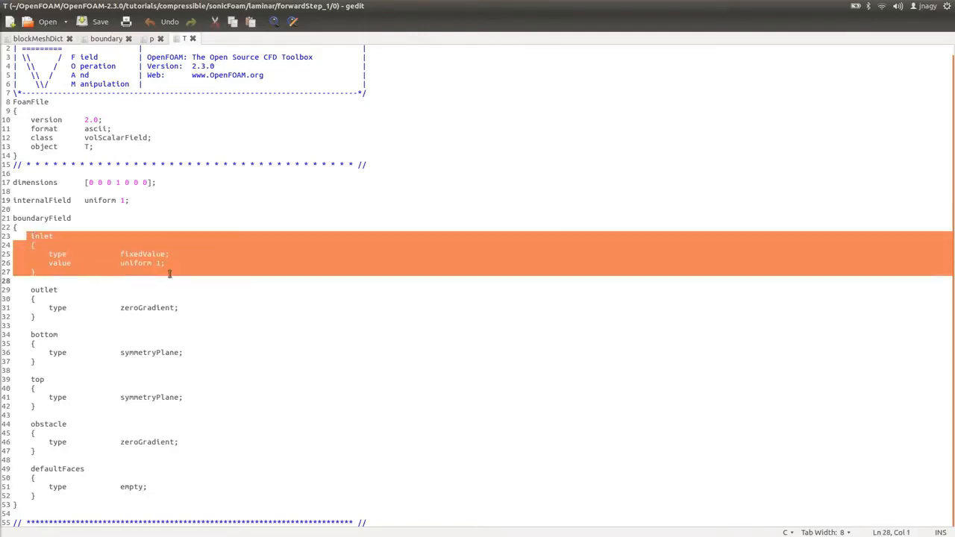
pyautogui.click(180, 264)
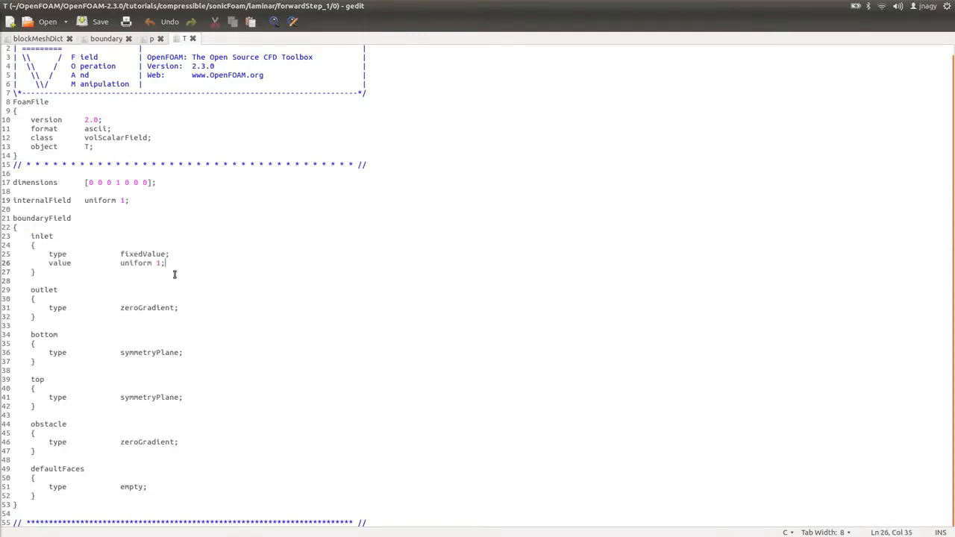
pyautogui.doubleClick(145, 308)
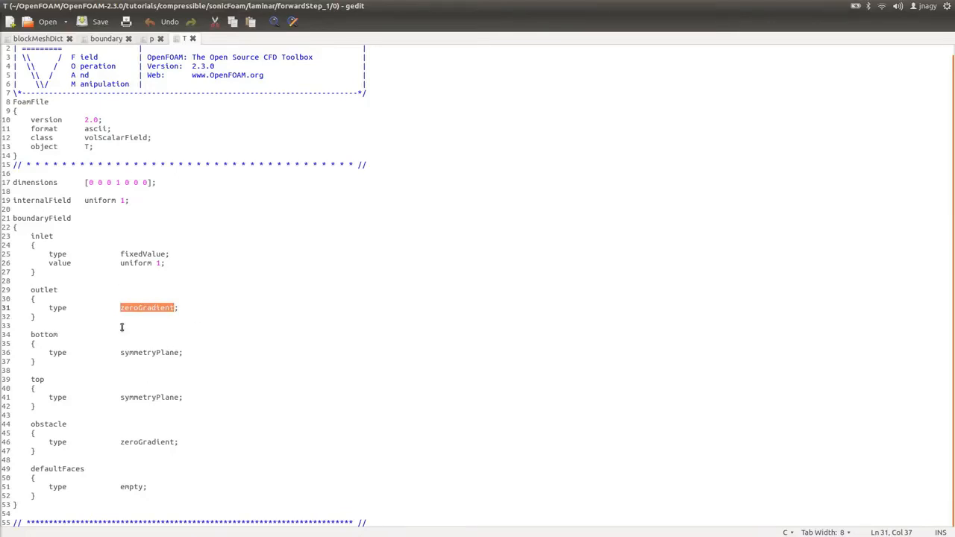
pyautogui.tripleClick(144, 362)
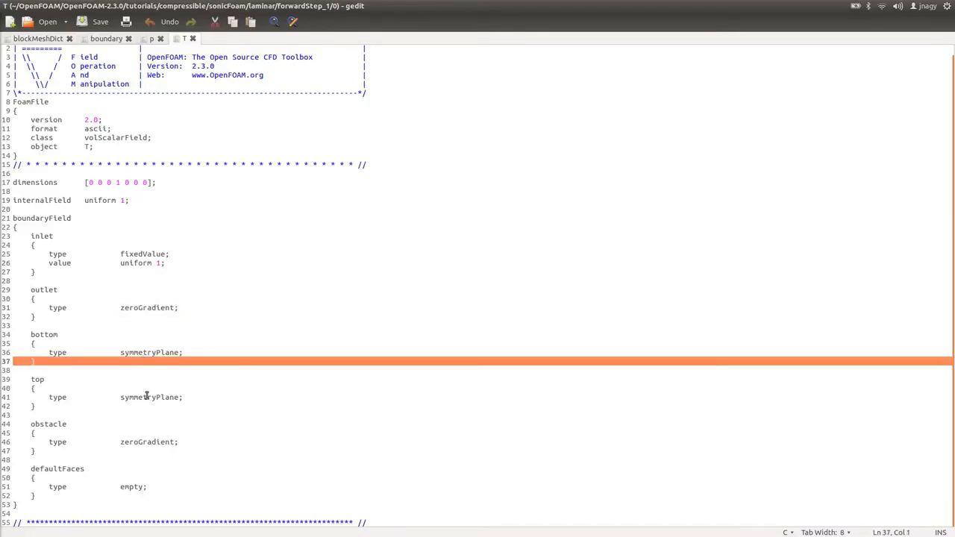
pyautogui.doubleClick(147, 397)
pyautogui.doubleClick(149, 443)
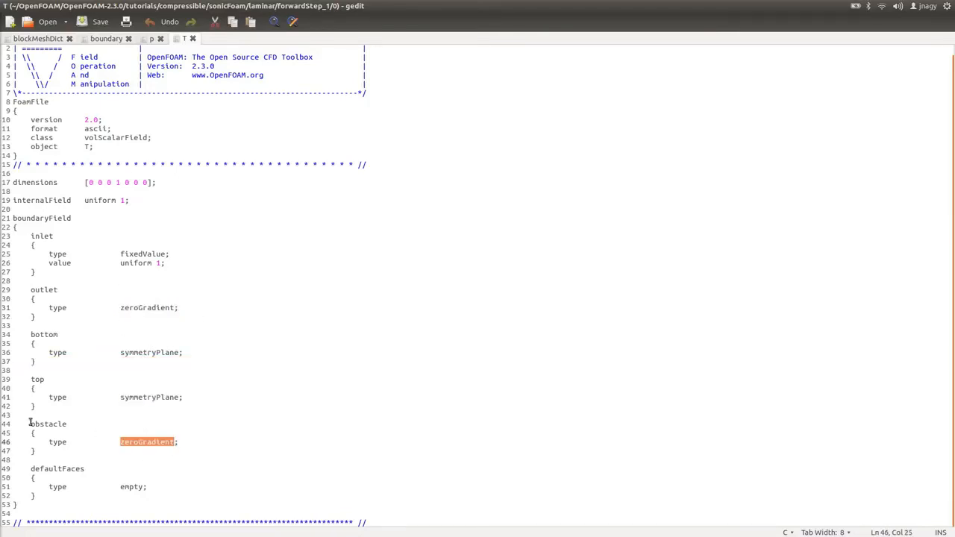
pyautogui.doubleClick(128, 485)
# Open the U file from the case's 0 folder in the text editor.
pyautogui.hotkey('alt', 'Tab')
pyautogui.rightClick(270, 62)
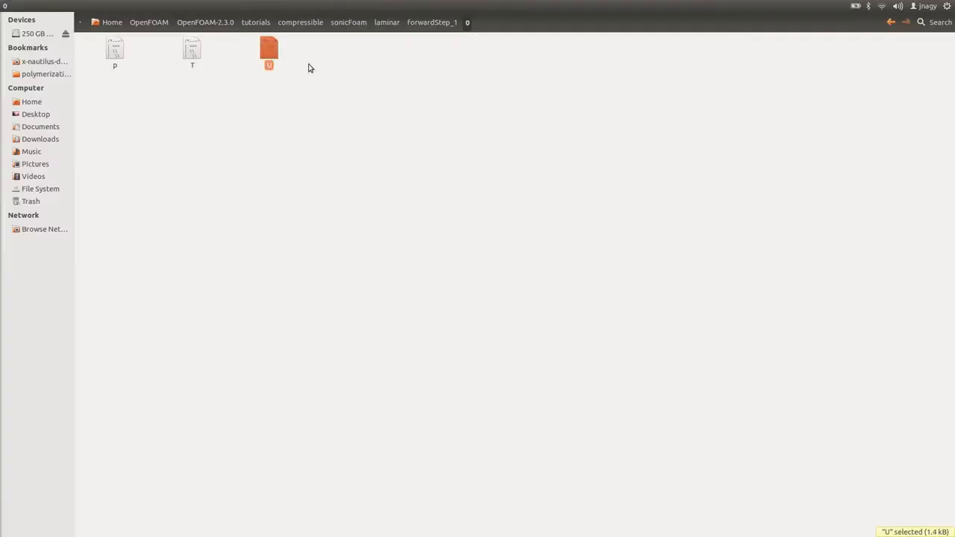
pyautogui.click(309, 69)
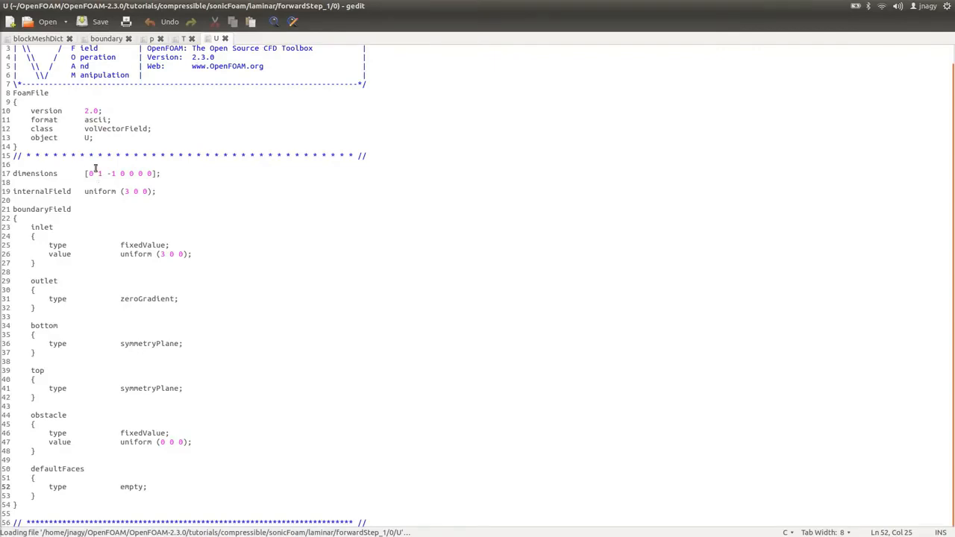
# Examine the U file's internalField and each patch's boundary type and value.
pyautogui.moveTo(86, 191); pyautogui.dragTo(176, 189)
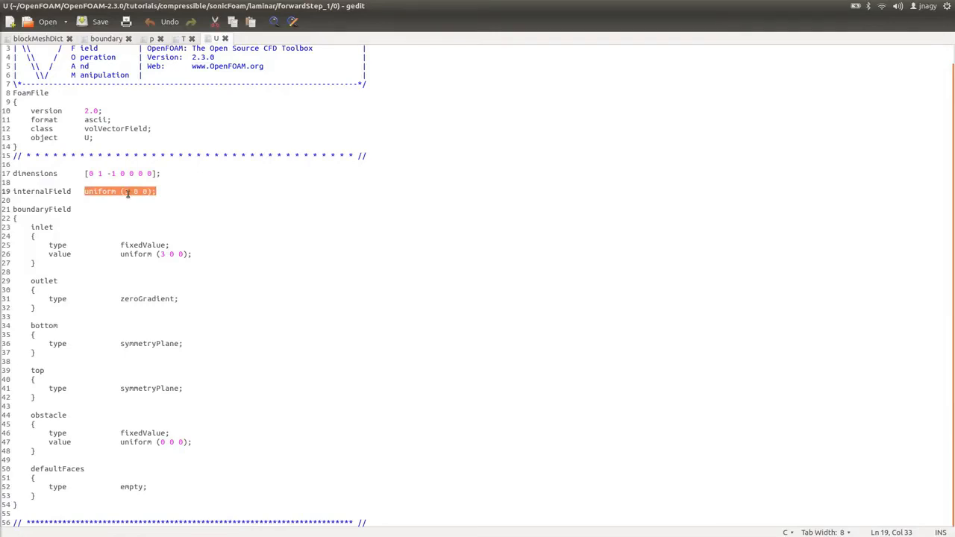
pyautogui.doubleClick(39, 227)
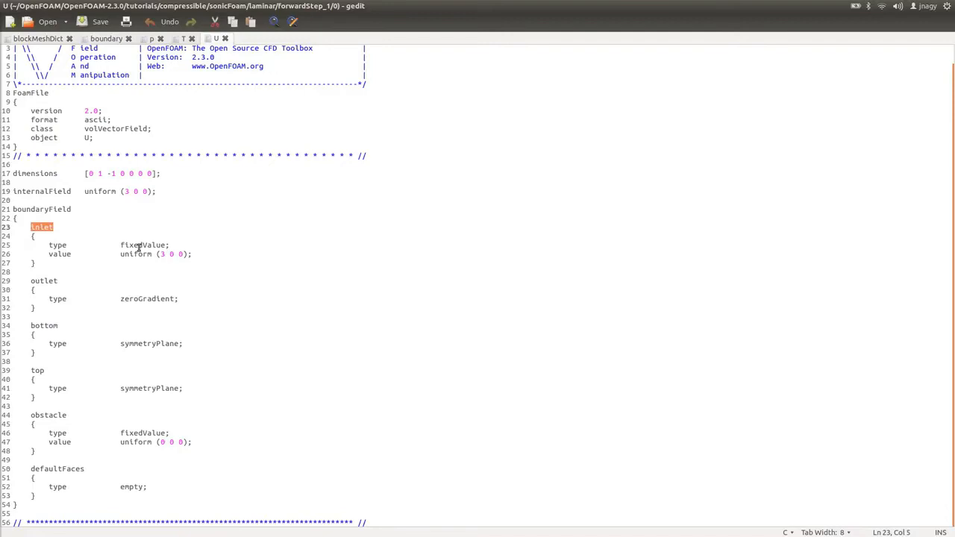
pyautogui.doubleClick(139, 245)
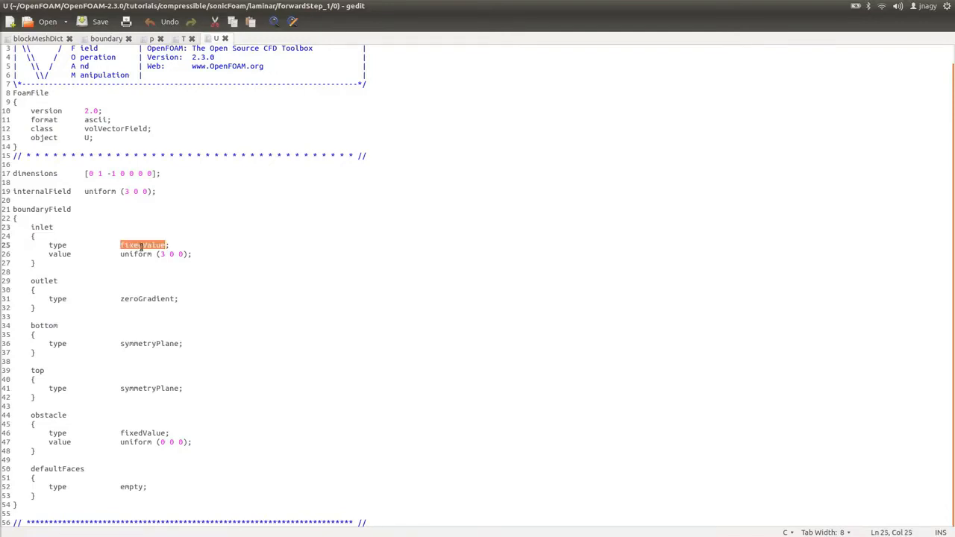
pyautogui.doubleClick(161, 254)
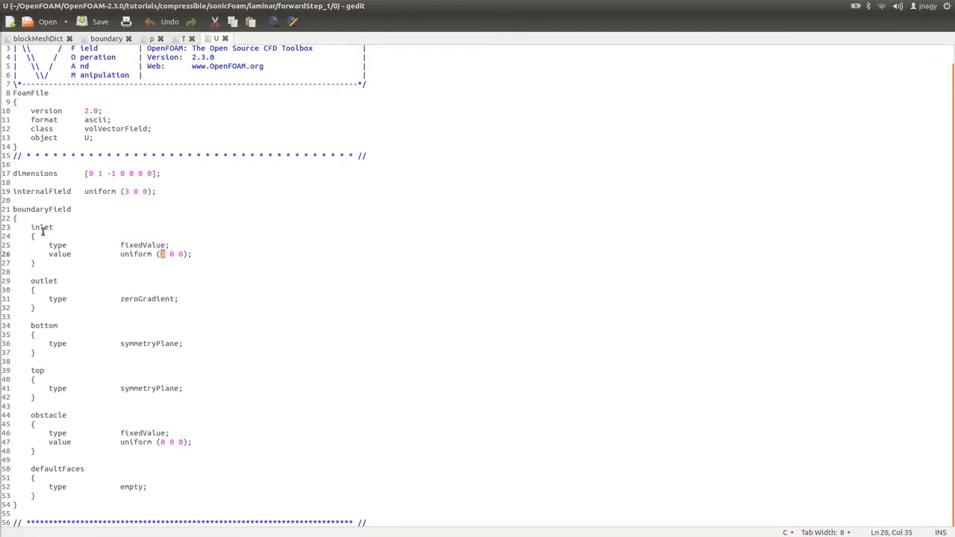
pyautogui.doubleClick(147, 298)
pyautogui.doubleClick(152, 343)
pyautogui.click(152, 388)
pyautogui.doubleClick(152, 388)
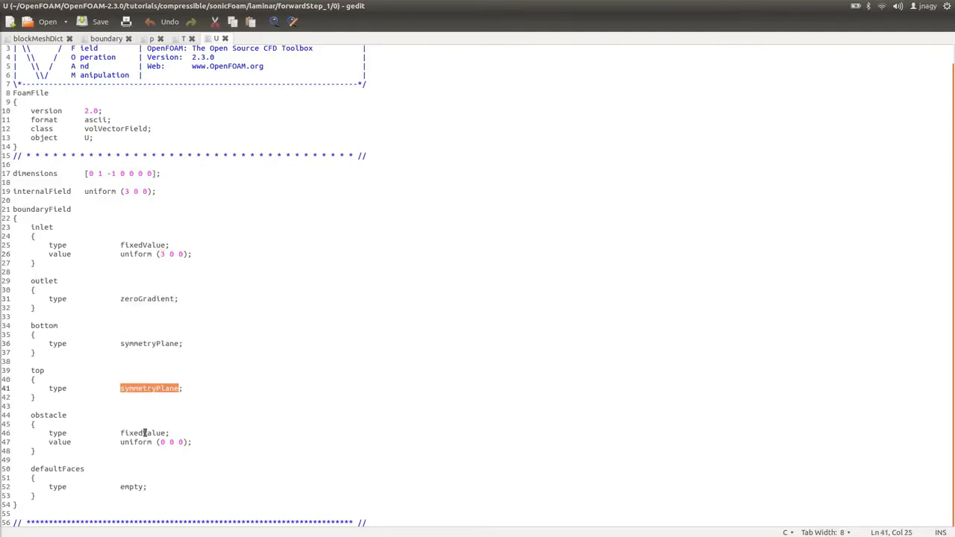
pyautogui.doubleClick(142, 433)
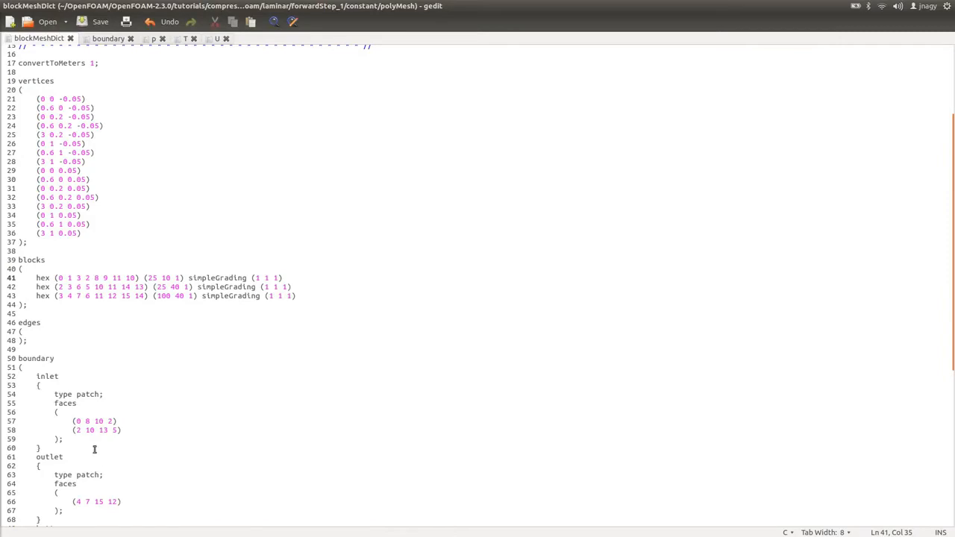
# Compare the obstacle patch type in blockMeshDict with the obstacle boundary condition in the U file.
pyautogui.scroll(-10, 94, 448)
pyautogui.click(84, 406)
pyautogui.doubleClick(83, 406)
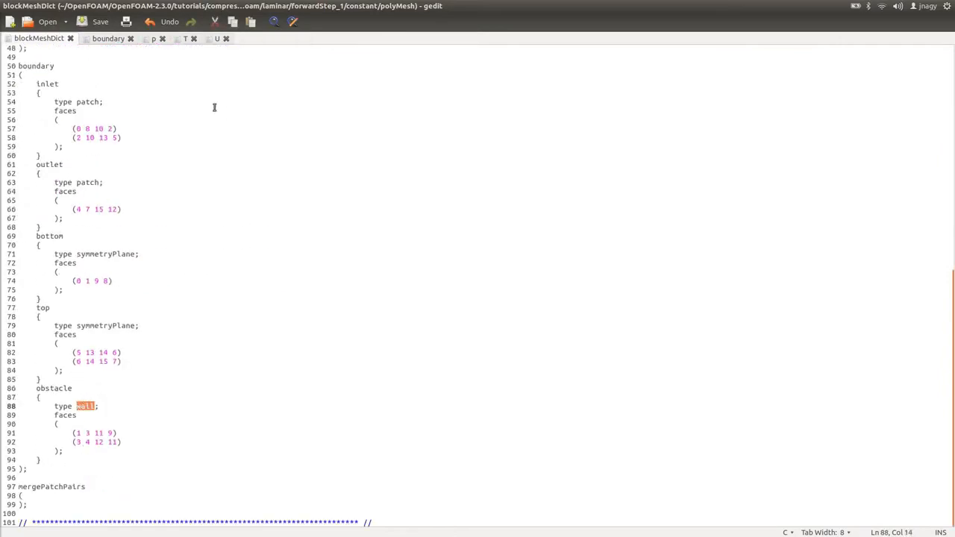
pyautogui.click(216, 39)
pyautogui.click(156, 442)
# Open turbulenceProperties and thermophysicalProperties from the case's constant folder.
pyautogui.hotkey('alt', 'Tab')
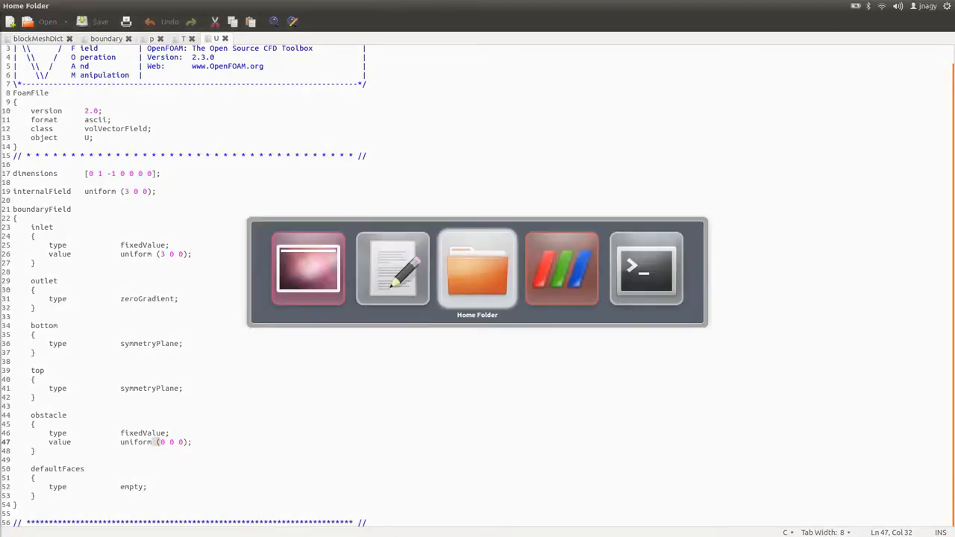
pyautogui.click(434, 24)
pyautogui.doubleClick(191, 59)
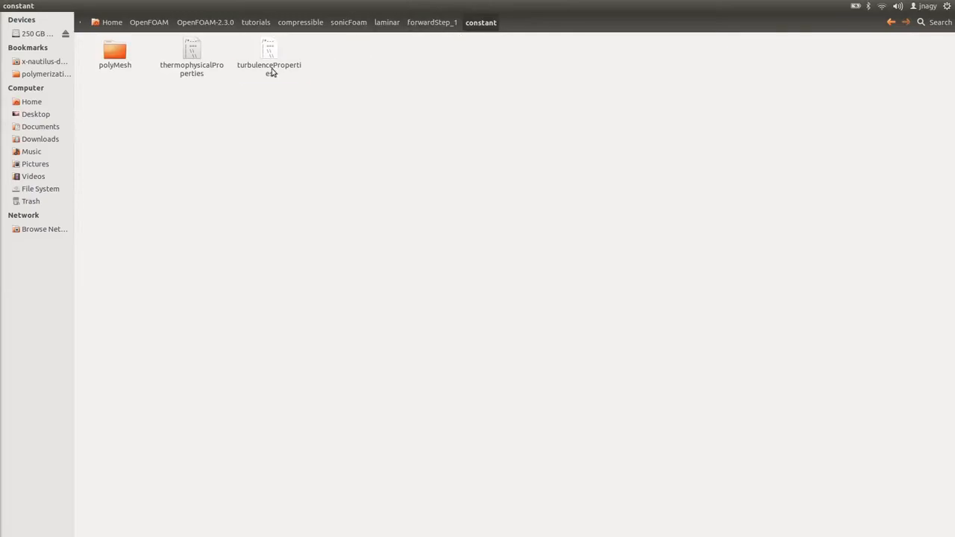
pyautogui.doubleClick(270, 66)
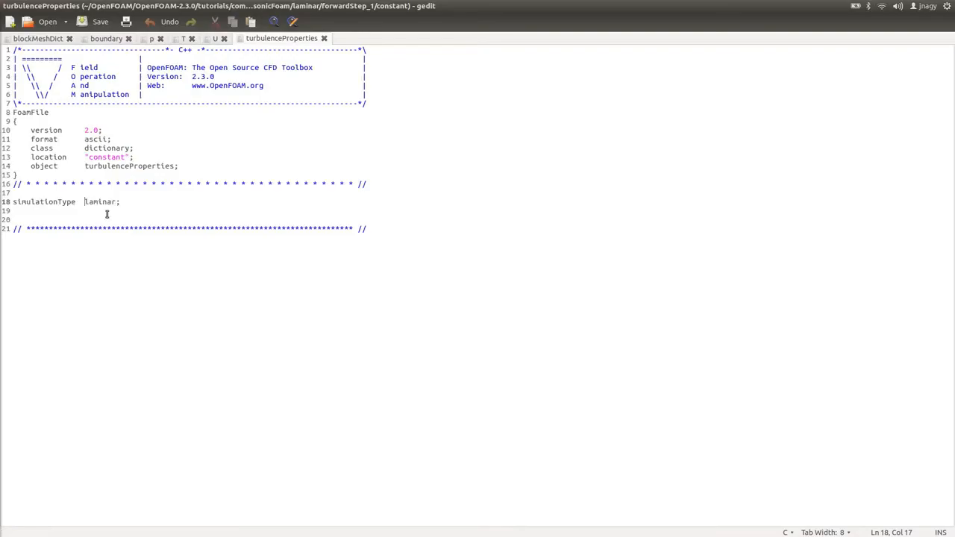
pyautogui.hotkey('alt', 'Tab')
pyautogui.doubleClick(208, 69)
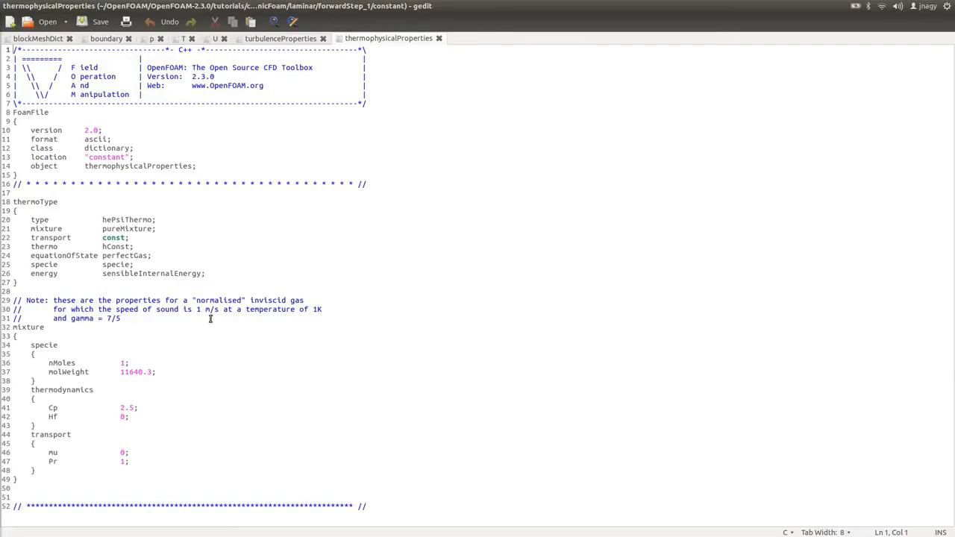
# Open controlDict from the case's system folder.
pyautogui.hotkey('alt', 'Tab')
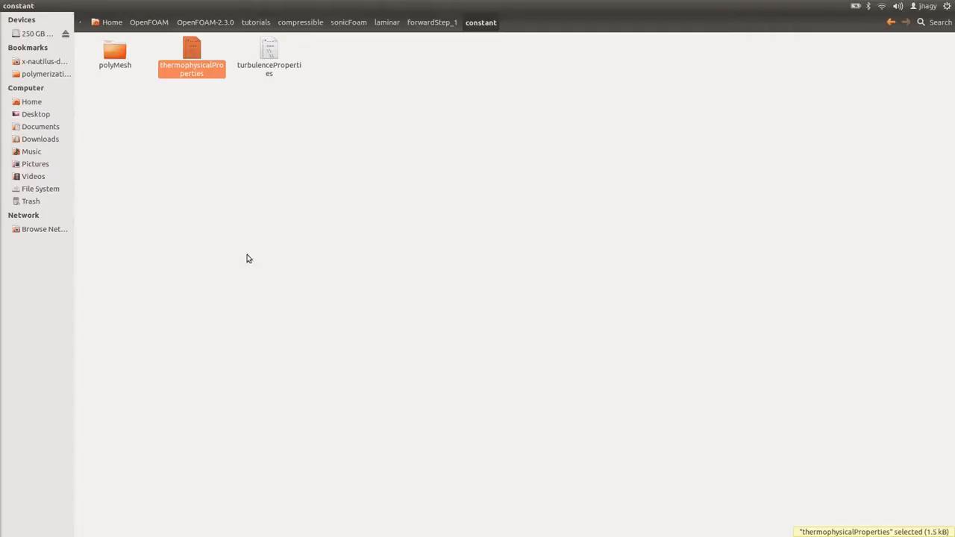
pyautogui.click(425, 23)
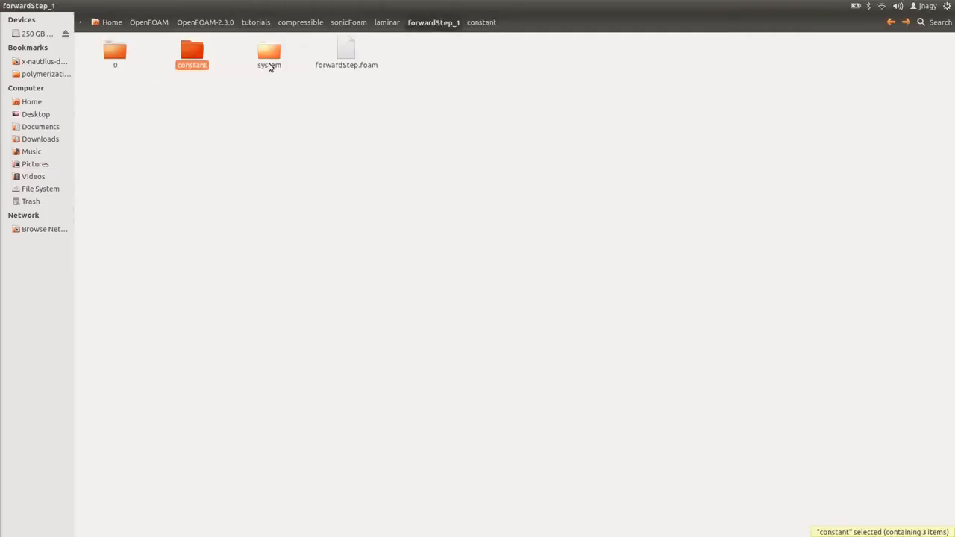
pyautogui.doubleClick(270, 69)
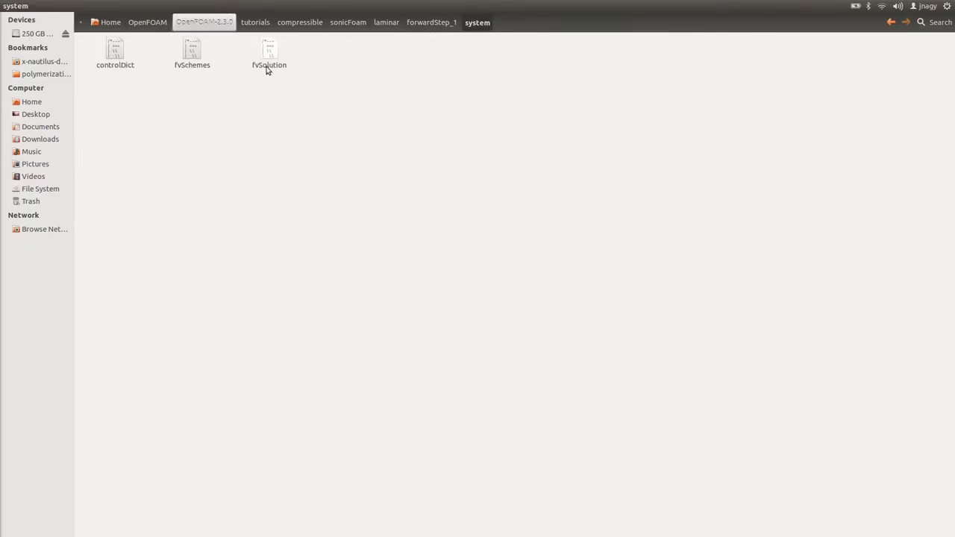
pyautogui.doubleClick(115, 60)
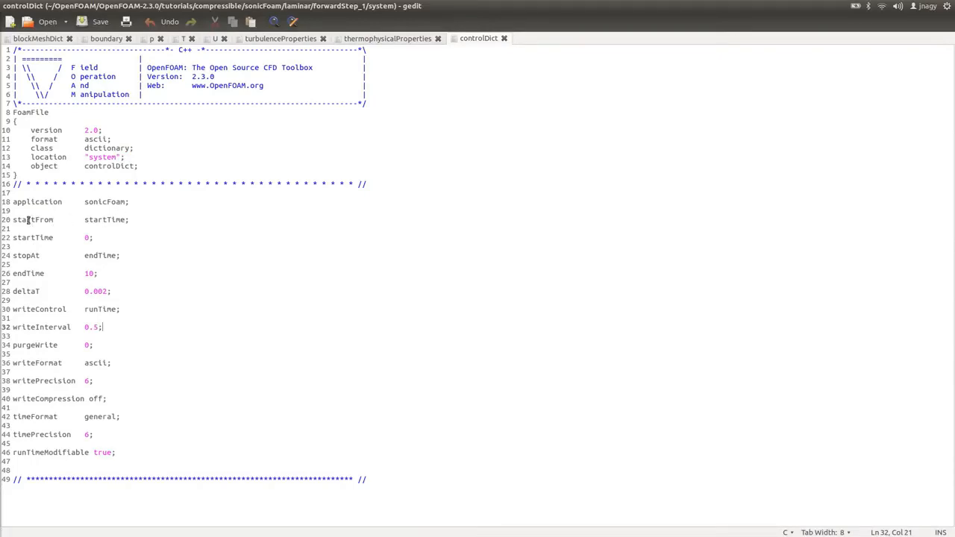
# Examine controlDict's startFrom, startTime, endTime, deltaT, writeControl and writeInterval settings.
pyautogui.doubleClick(109, 219)
pyautogui.moveTo(82, 237); pyautogui.dragTo(110, 237)
pyautogui.click(110, 237)
pyautogui.doubleClick(106, 254)
pyautogui.moveTo(97, 273); pyautogui.dragTo(83, 273)
pyautogui.click(14, 309)
pyautogui.moveTo(13, 309); pyautogui.dragTo(66, 309)
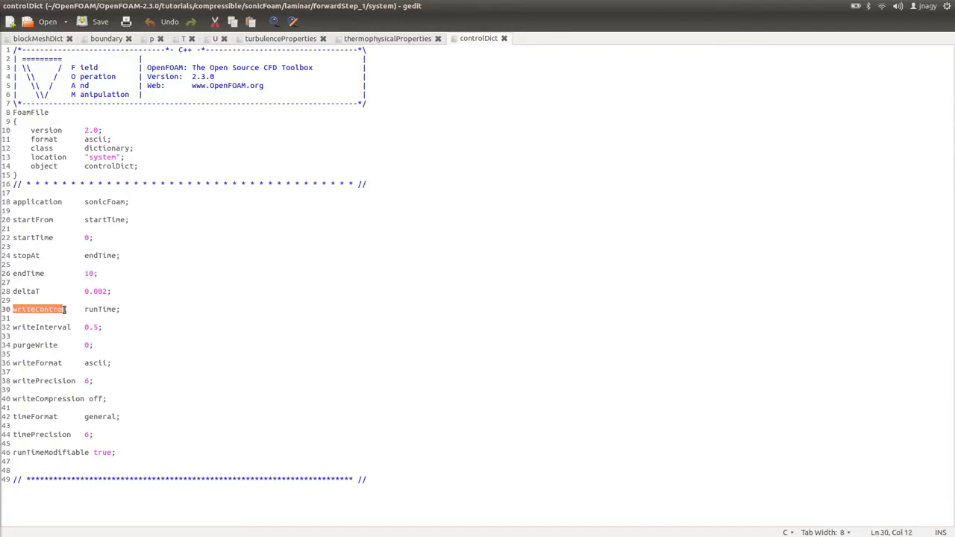
pyautogui.doubleClick(109, 309)
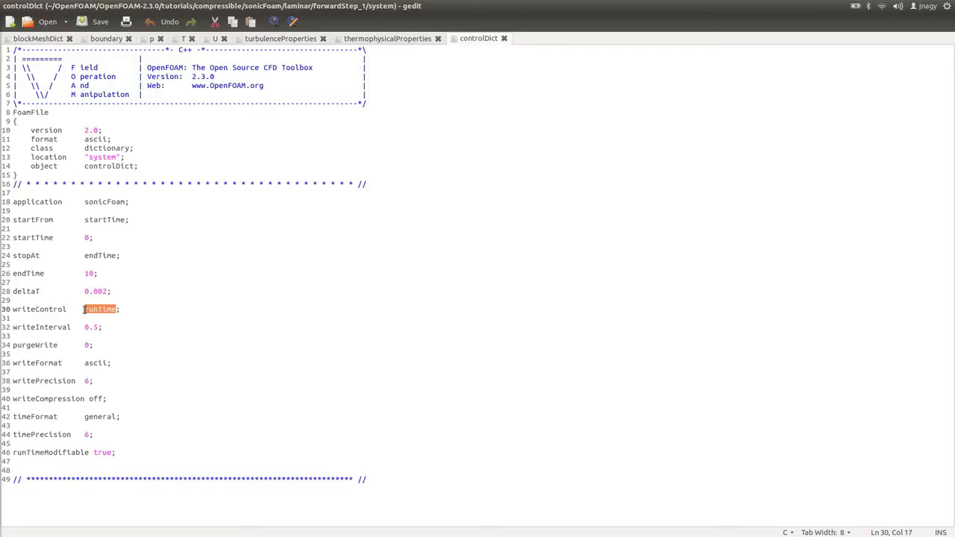
pyautogui.doubleClick(105, 310)
pyautogui.moveTo(84, 327); pyautogui.dragTo(99, 326)
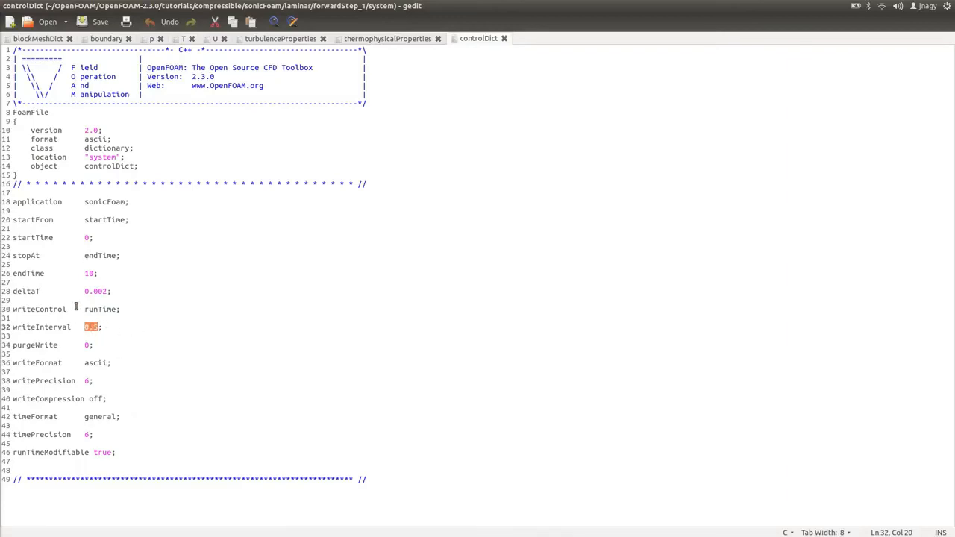
# Open fvSchemes and fvSolution from the system folder and scroll through the schemes.
pyautogui.click(74, 28)
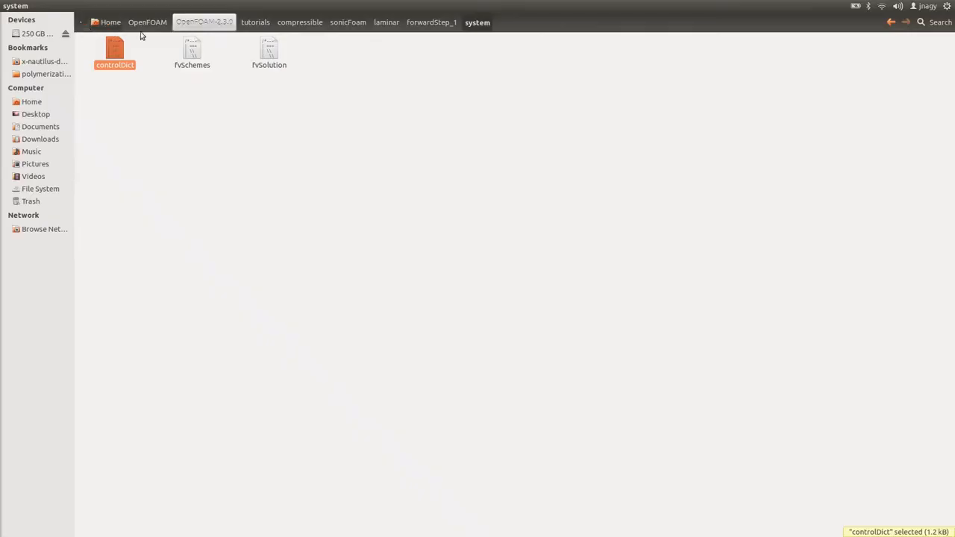
pyautogui.doubleClick(190, 62)
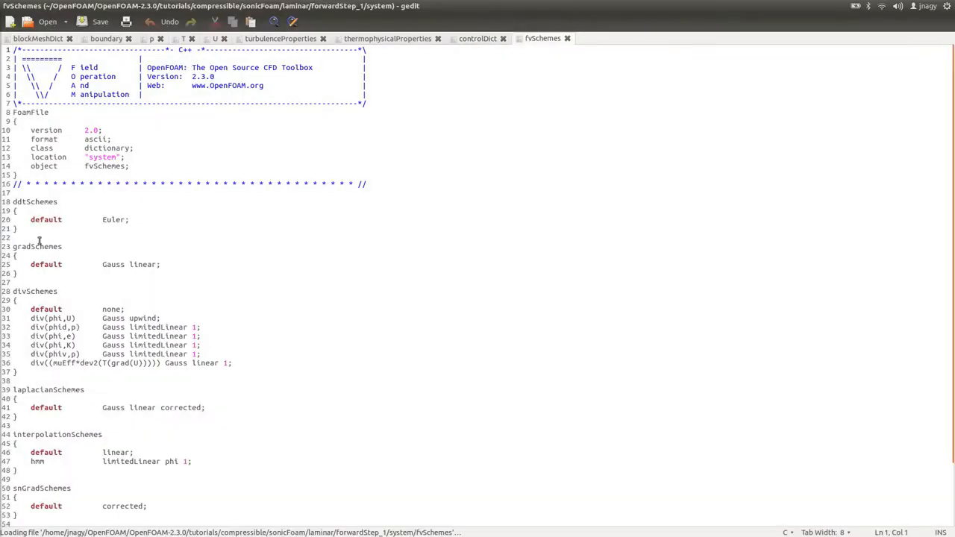
pyautogui.scroll(-3, 179, 350)
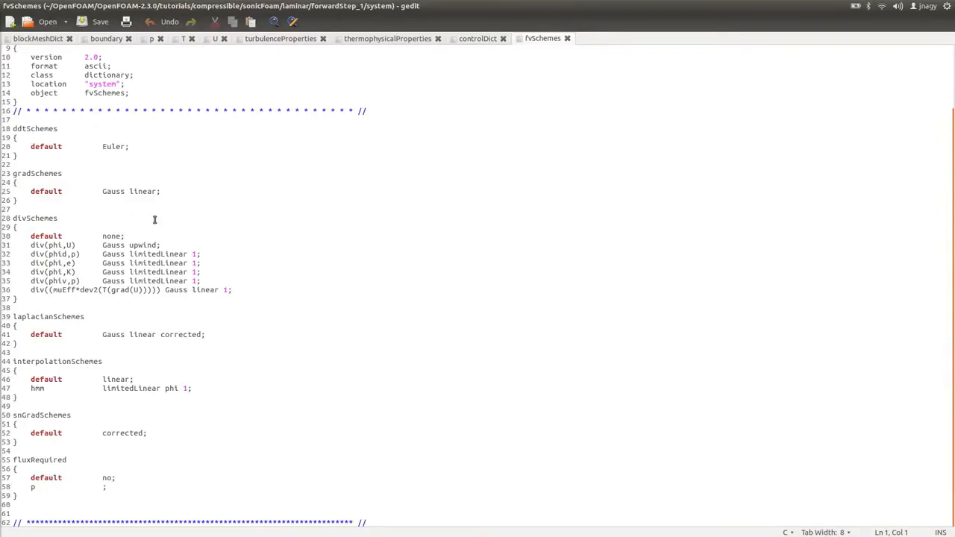
pyautogui.hotkey('alt', 'Tab')
pyautogui.doubleClick(267, 67)
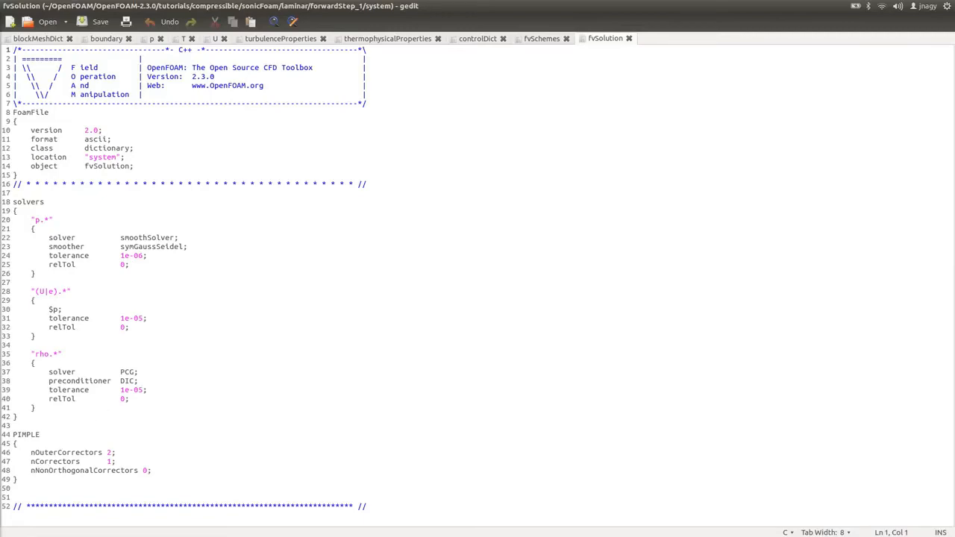
# Run the sonicFoam solver in the forwardStep_1 case directory from the terminal.
pyautogui.hotkey('alt', 'Tab')
pyautogui.hotkey('alt', 'Tab')
pyautogui.hotkey('alt', 'Tab')
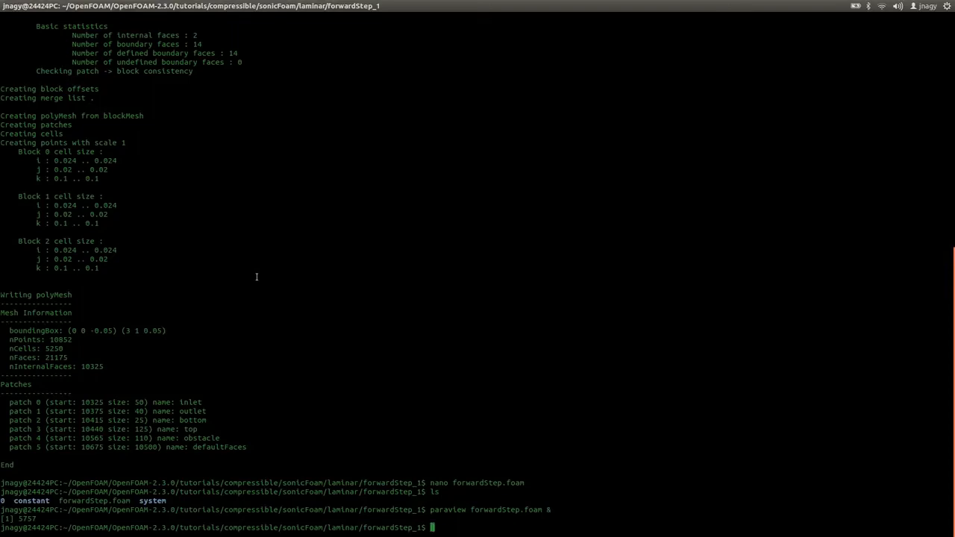
pyautogui.write('sonicFoam')
pyautogui.press('Return')
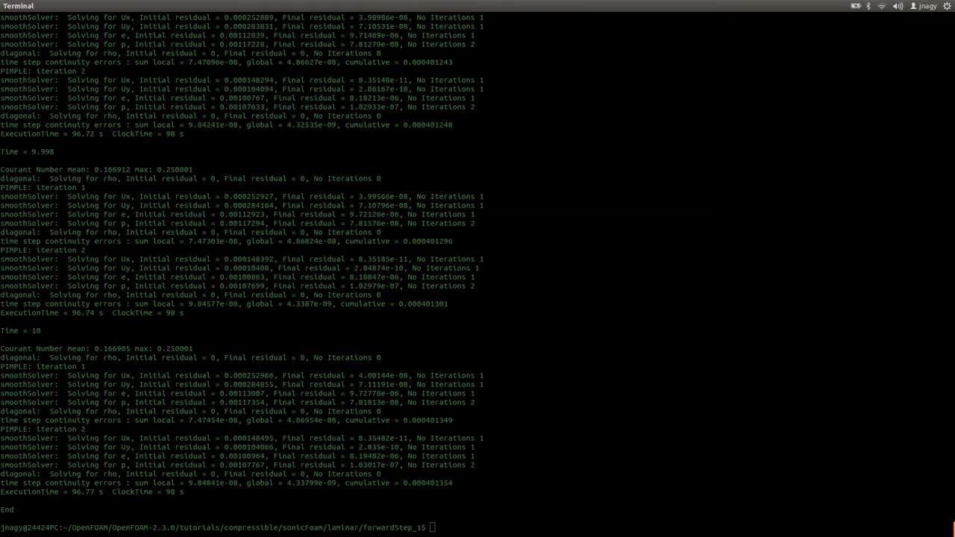
# Switch to ParaView, refresh the forwardStep.foam case and colour the mesh by U.
pyautogui.hotkey('alt', 'Tab')
pyautogui.hotkey('alt', 'Tab')
pyautogui.hotkey('alt', 'Tab')
pyautogui.hotkey('alt', 'Tab')
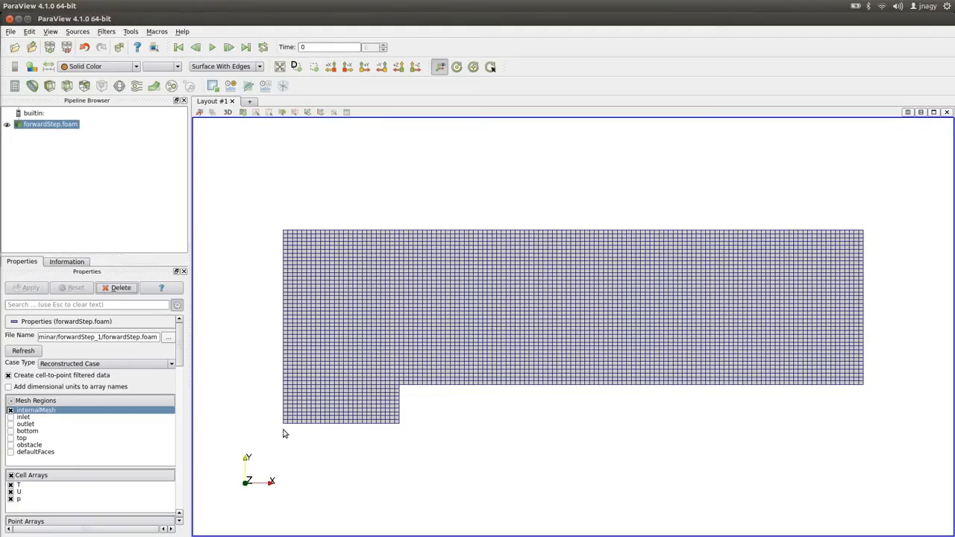
pyautogui.click(33, 348)
pyautogui.click(114, 68)
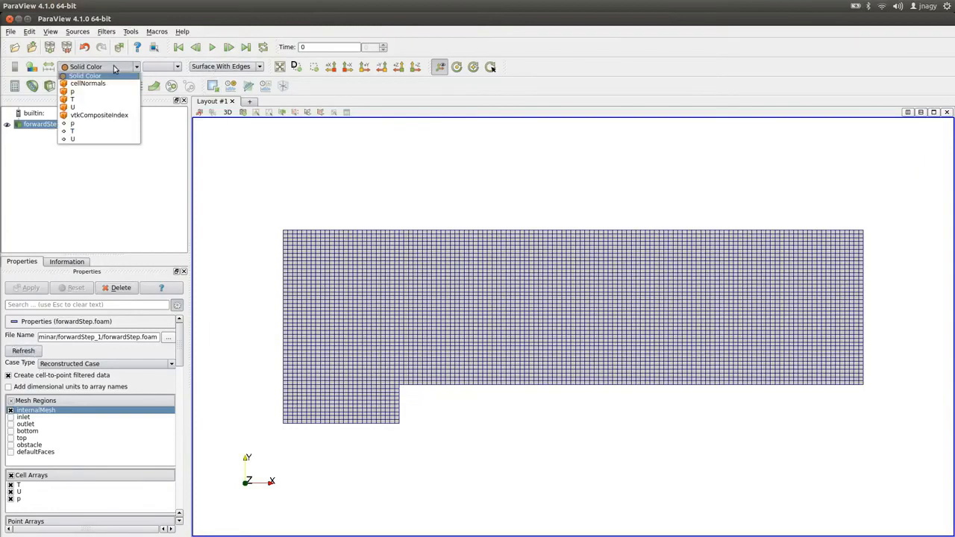
pyautogui.click(79, 107)
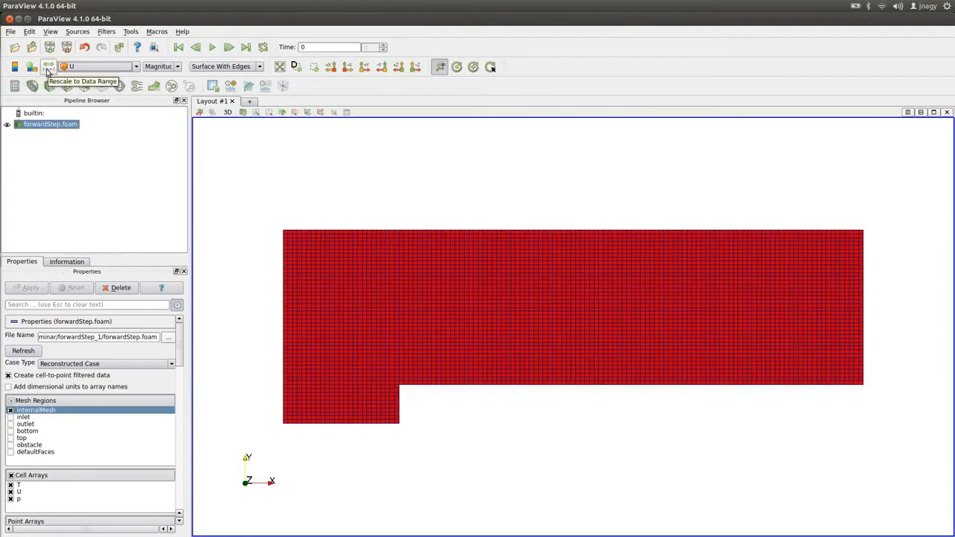
# Refresh the forwardStep.foam case and step through its first saved time steps.
pyautogui.click(229, 47)
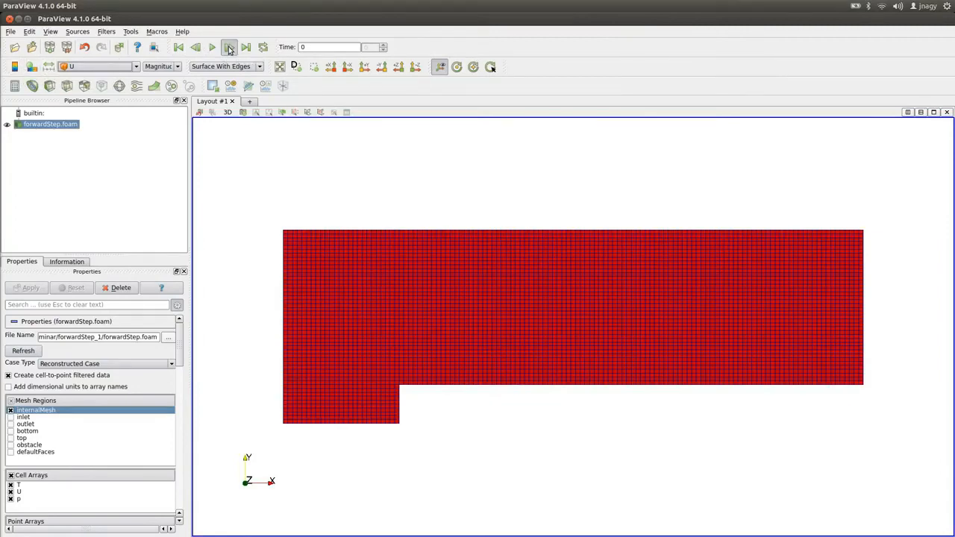
pyautogui.click(229, 47)
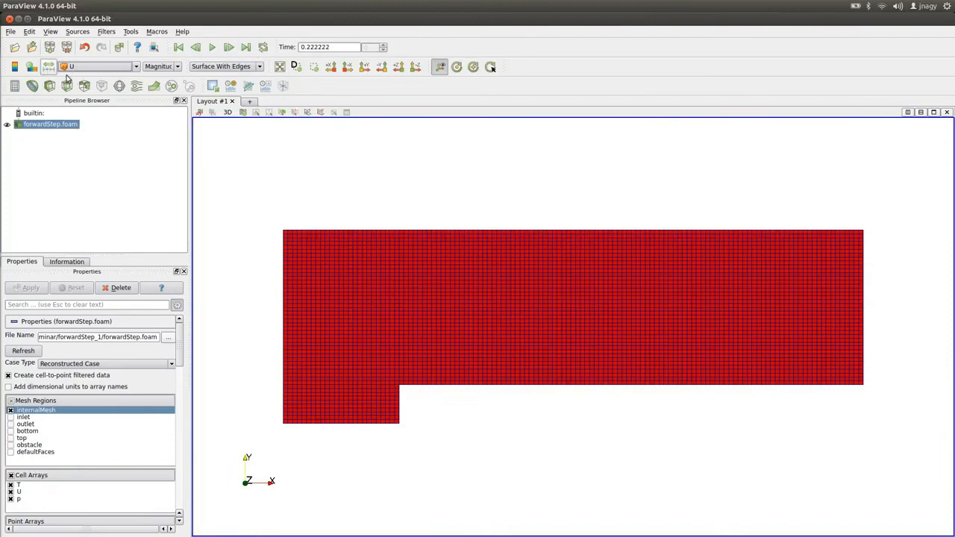
pyautogui.click(229, 47)
pyautogui.click(229, 47)
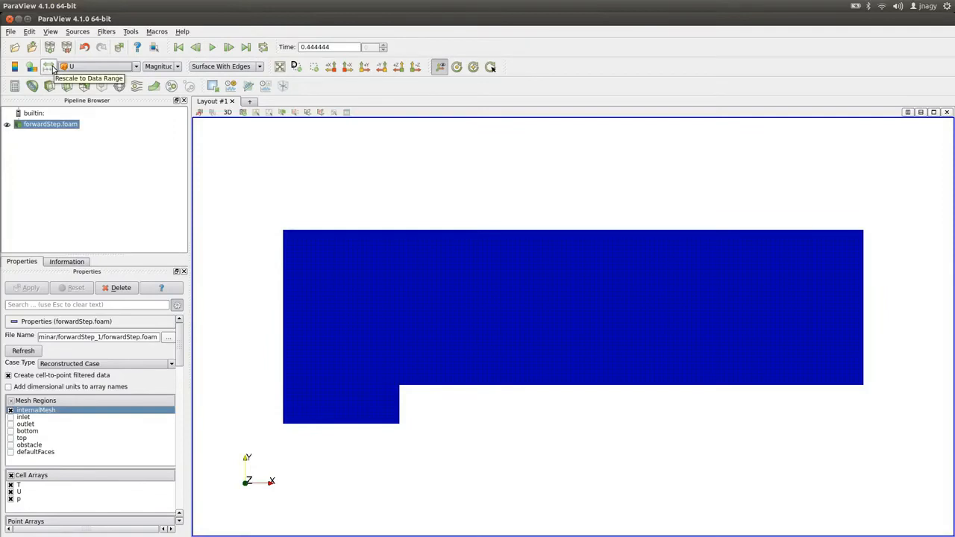
pyautogui.click(179, 47)
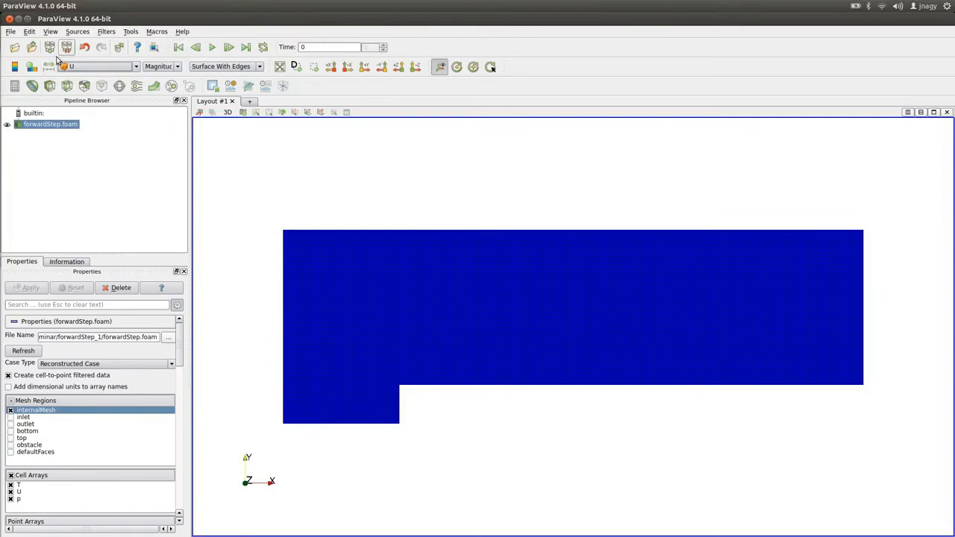
pyautogui.click(20, 350)
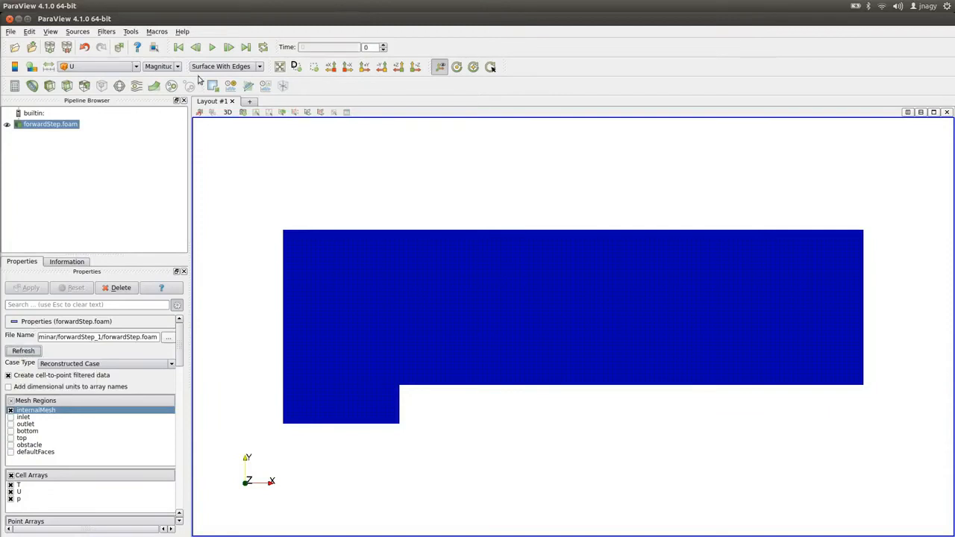
pyautogui.click(228, 47)
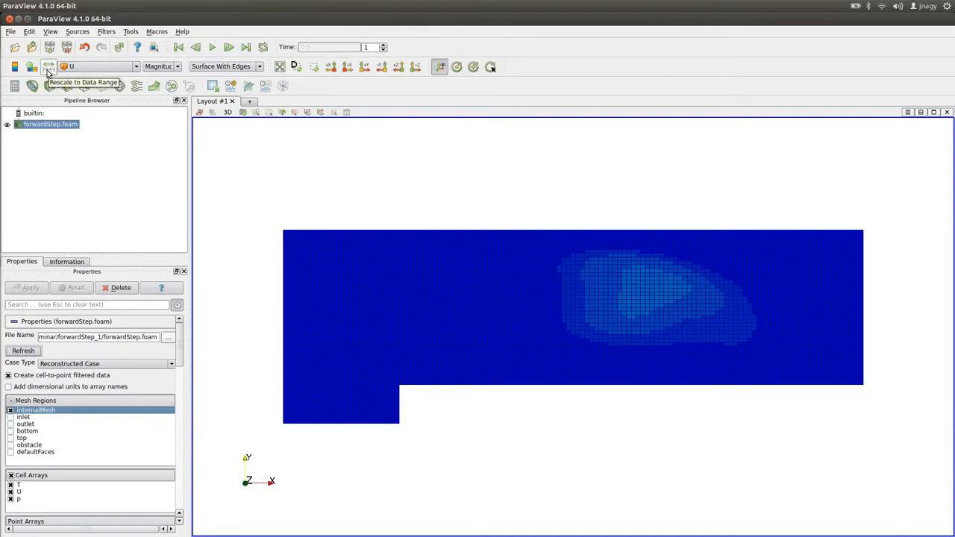
# Switch to the terminal and list the contents of the case directory.
pyautogui.hotkey('alt', 'Tab')
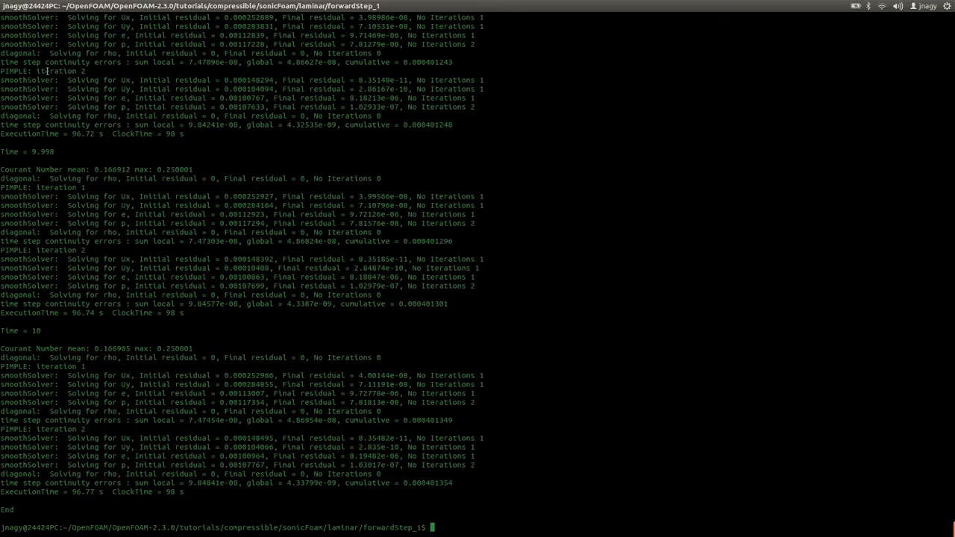
pyautogui.write('ls')
pyautogui.press('Return')
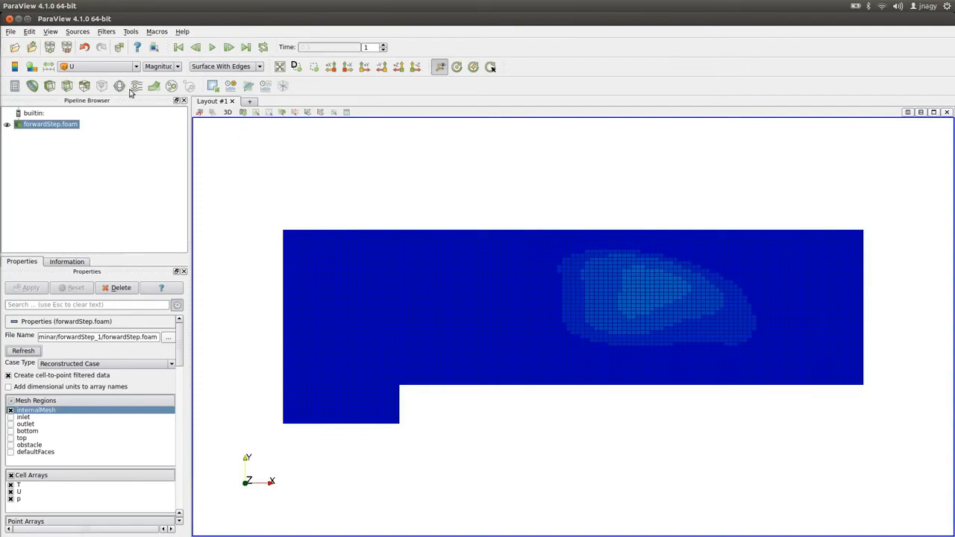
# Show the U colour legend and change the representation to Surface.
pyautogui.click(15, 67)
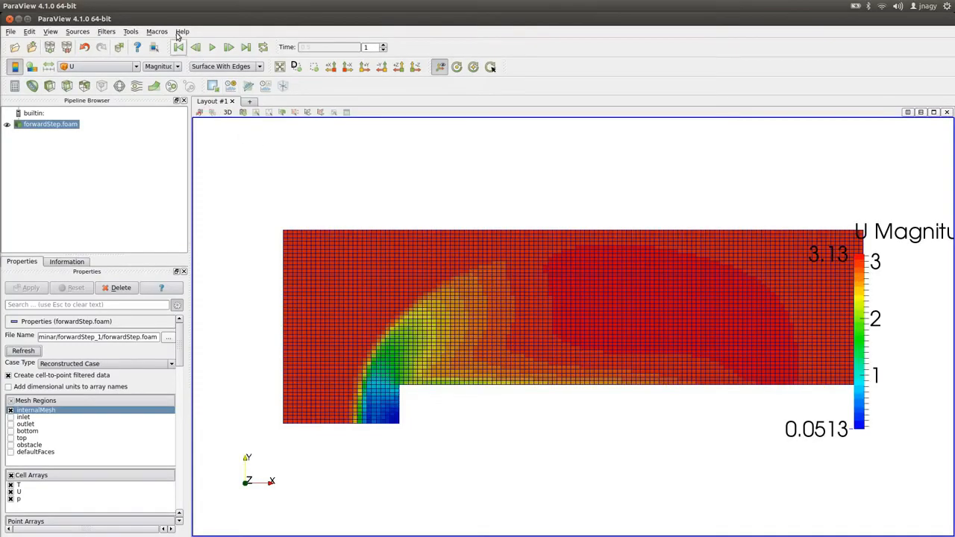
pyautogui.click(224, 67)
pyautogui.click(205, 103)
# Step through the saved time steps up to the last one to watch the flow develop.
pyautogui.click(230, 48)
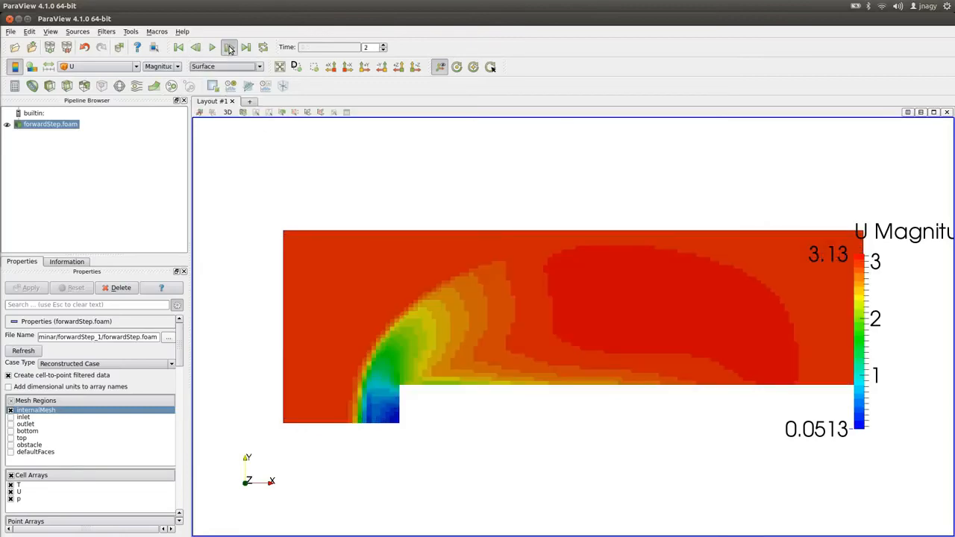
pyautogui.click(230, 48)
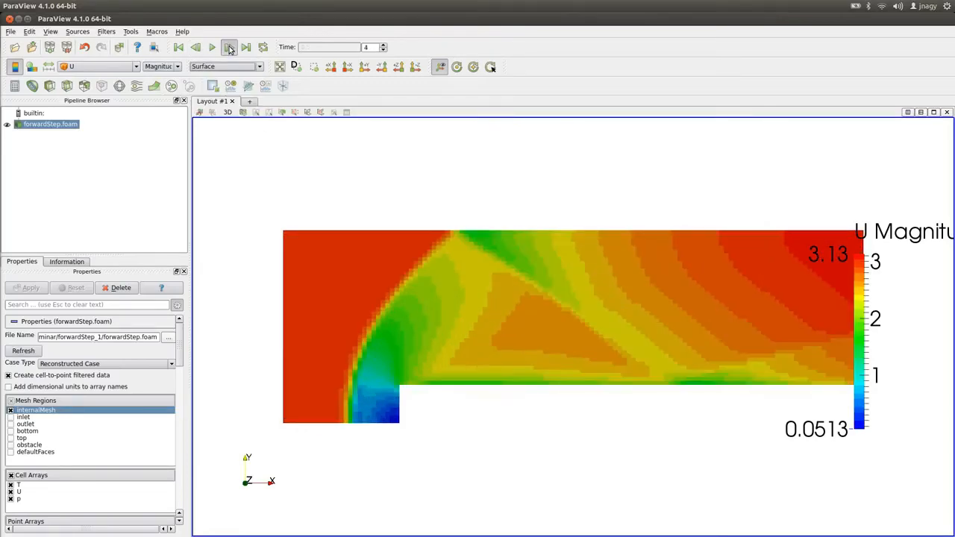
pyautogui.click(230, 48)
pyautogui.click(230, 47)
pyautogui.click(230, 48)
pyautogui.click(230, 47)
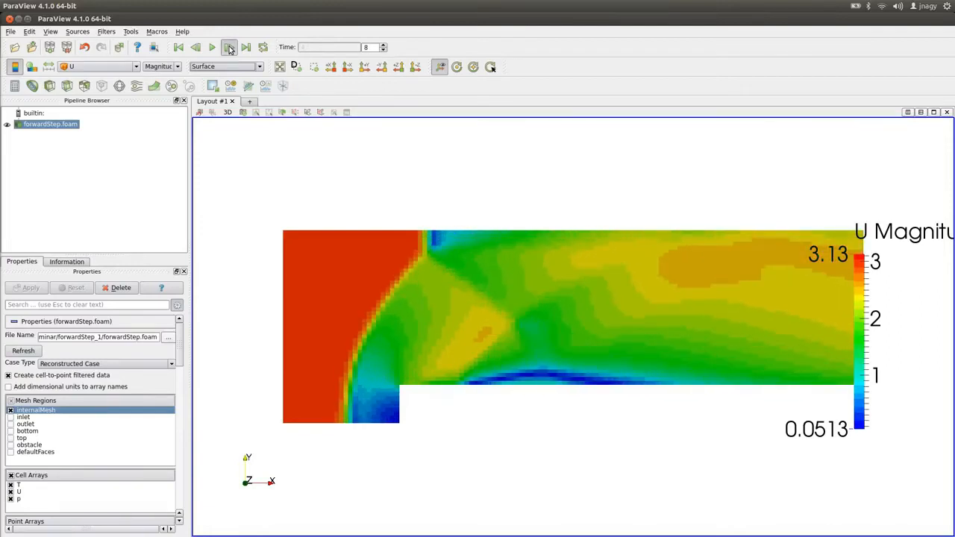
pyautogui.click(230, 48)
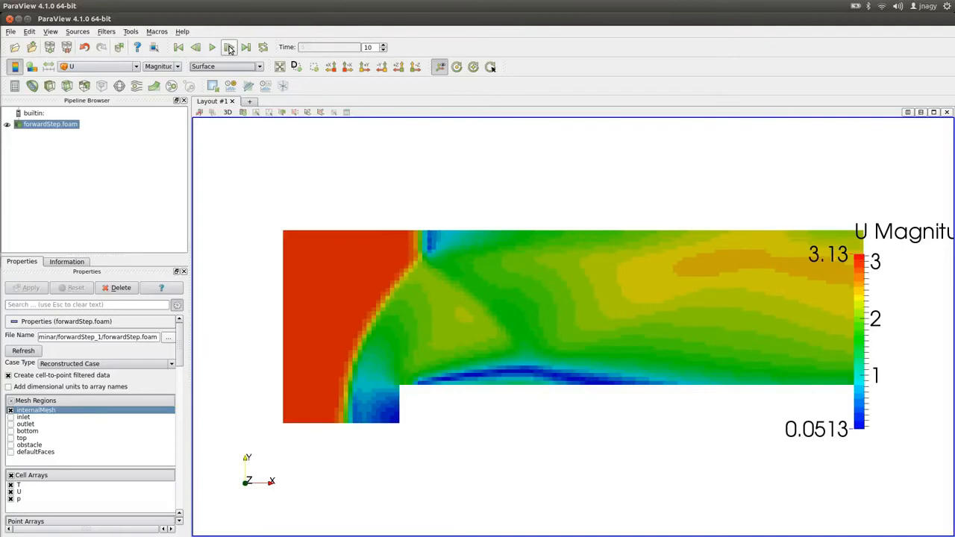
pyautogui.click(230, 47)
pyautogui.click(230, 47)
pyautogui.click(230, 48)
pyautogui.click(230, 47)
pyautogui.click(230, 48)
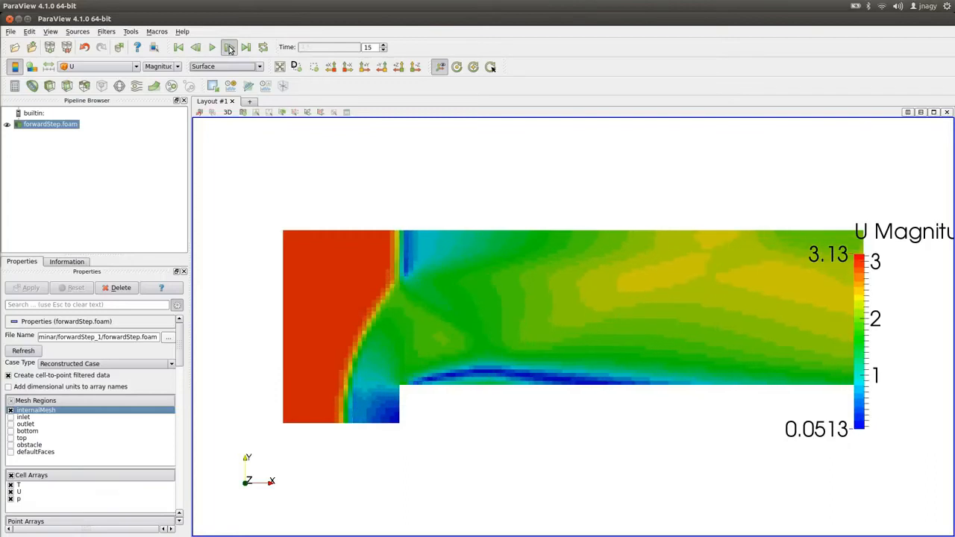
pyautogui.click(230, 48)
pyautogui.click(230, 47)
pyautogui.click(230, 47)
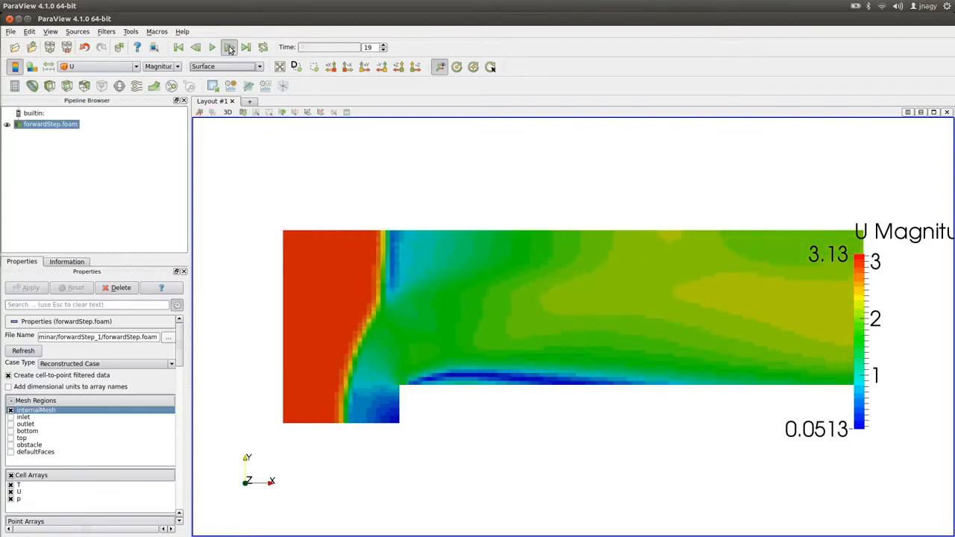
pyautogui.click(229, 47)
# Colour the domain in turn by T, p and then back to U.
pyautogui.click(102, 67)
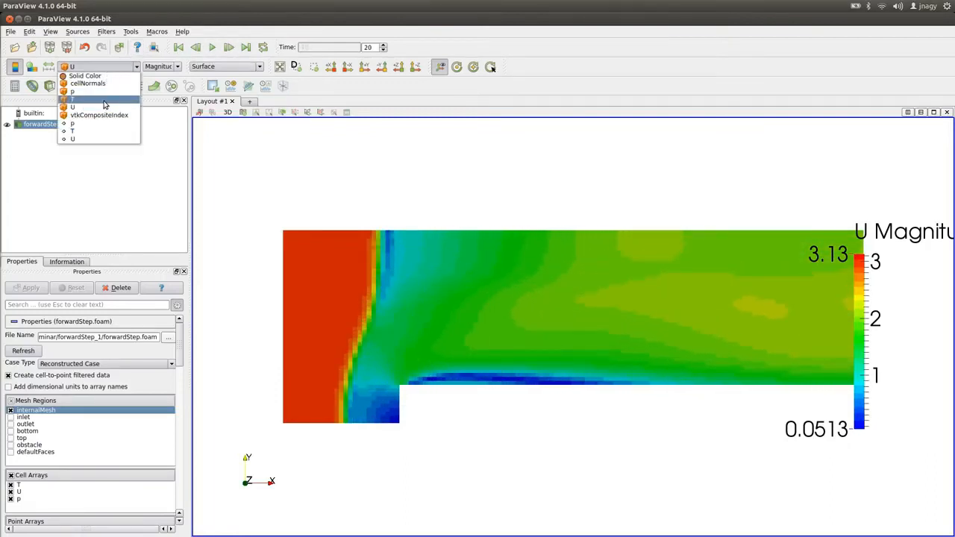
pyautogui.click(105, 103)
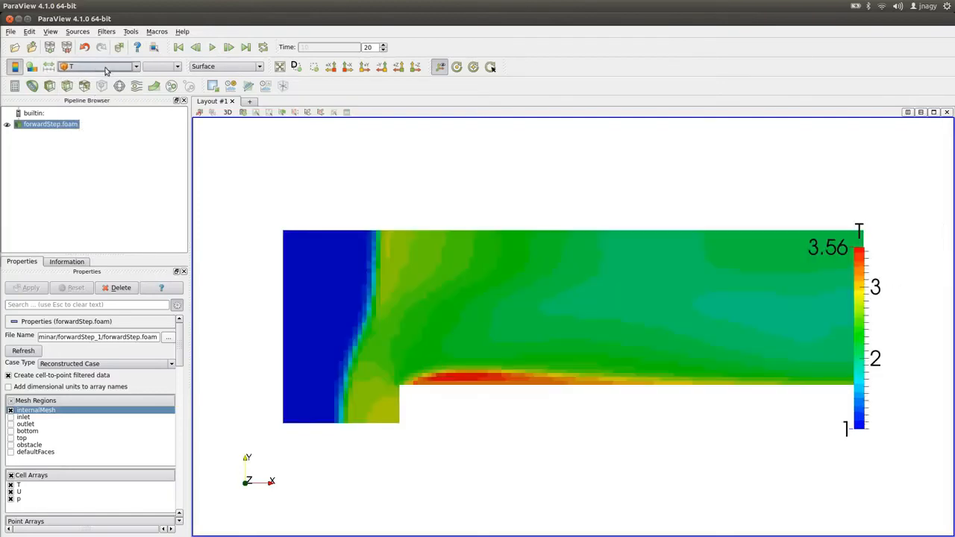
pyautogui.click(104, 68)
pyautogui.click(97, 91)
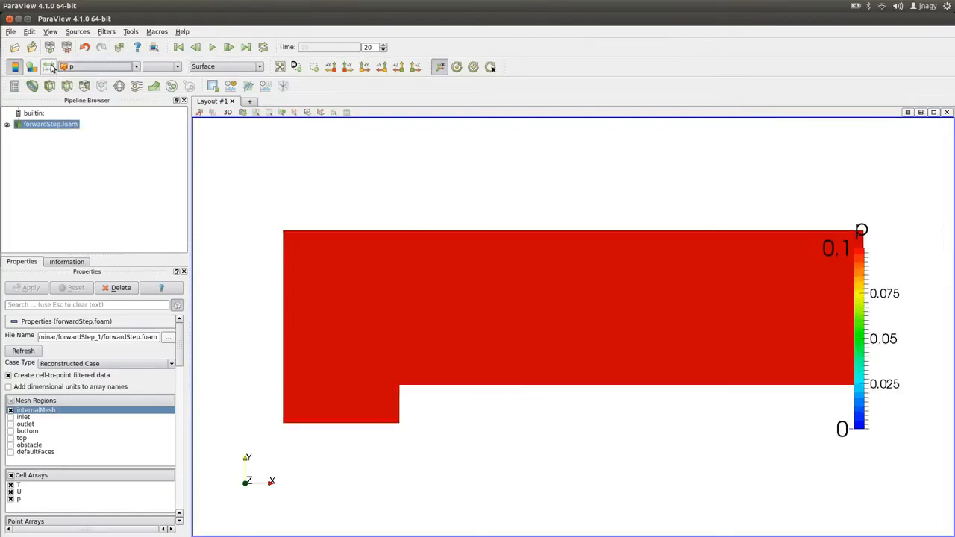
pyautogui.click(96, 68)
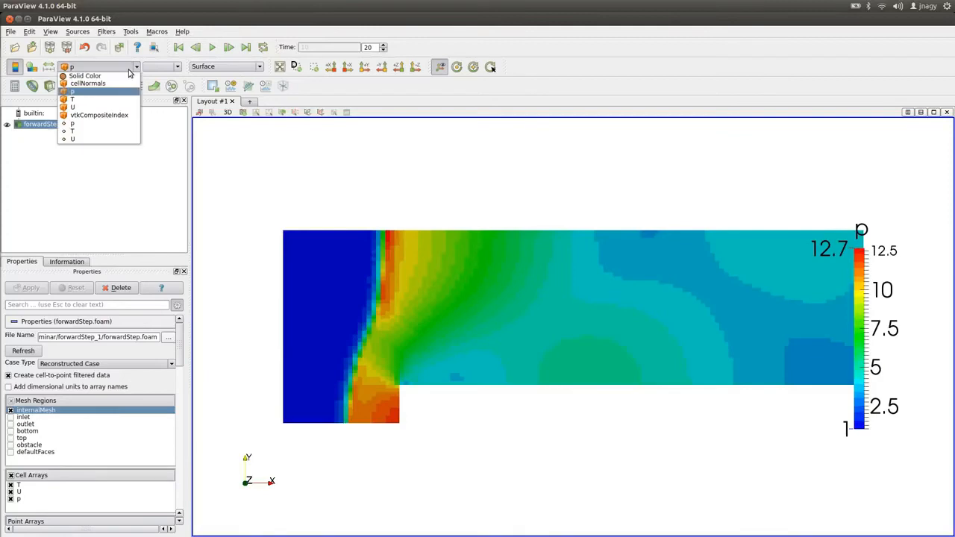
pyautogui.click(105, 110)
# Change the representation back to Surface With Edges.
pyautogui.click(219, 69)
pyautogui.click(228, 112)
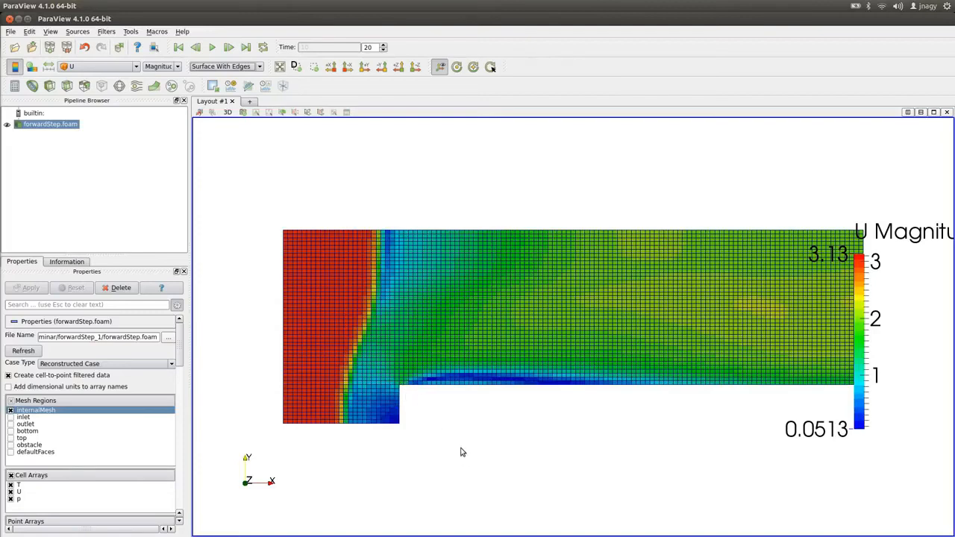
# Switch to the editor, open blockMeshDict and scroll up to the vertices and blocks definitions.
pyautogui.hotkey('alt', 'Tab')
pyautogui.hotkey('alt', 'Tab')
pyautogui.hotkey('alt', 'Tab')
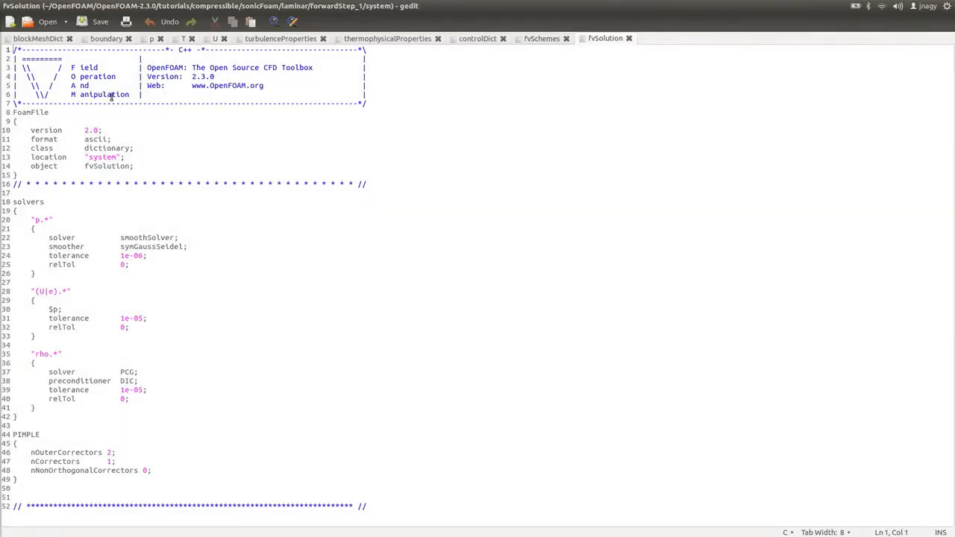
pyautogui.click(56, 39)
pyautogui.scroll(8, 128, 228)
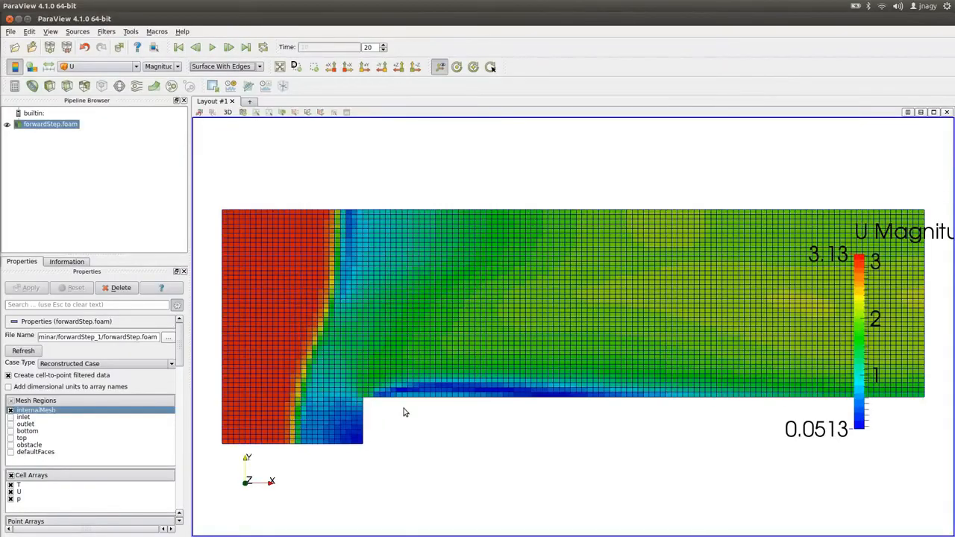
pyautogui.scroll(2, 365, 446)
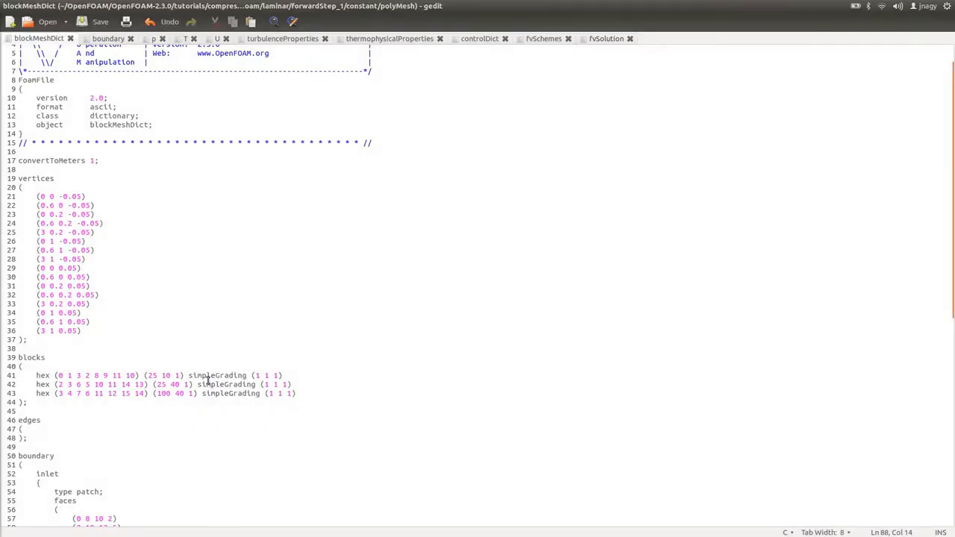
# Examine the first block's simpleGrading entry against the mesh cells near the step in ParaView.
pyautogui.moveTo(188, 375); pyautogui.dragTo(316, 373)
pyautogui.click(305, 373)
pyautogui.hotkey('alt', 'Tab')
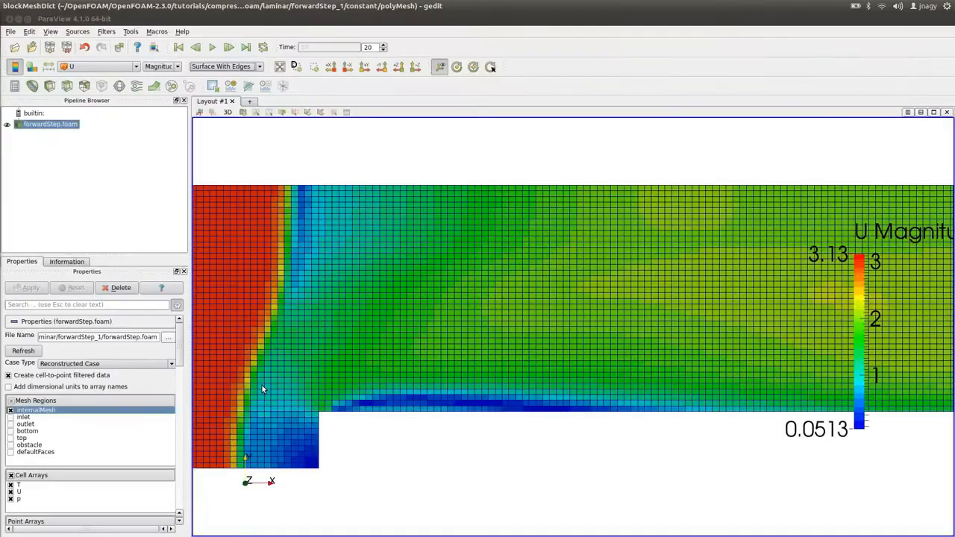
pyautogui.scroll(-3, 236, 422)
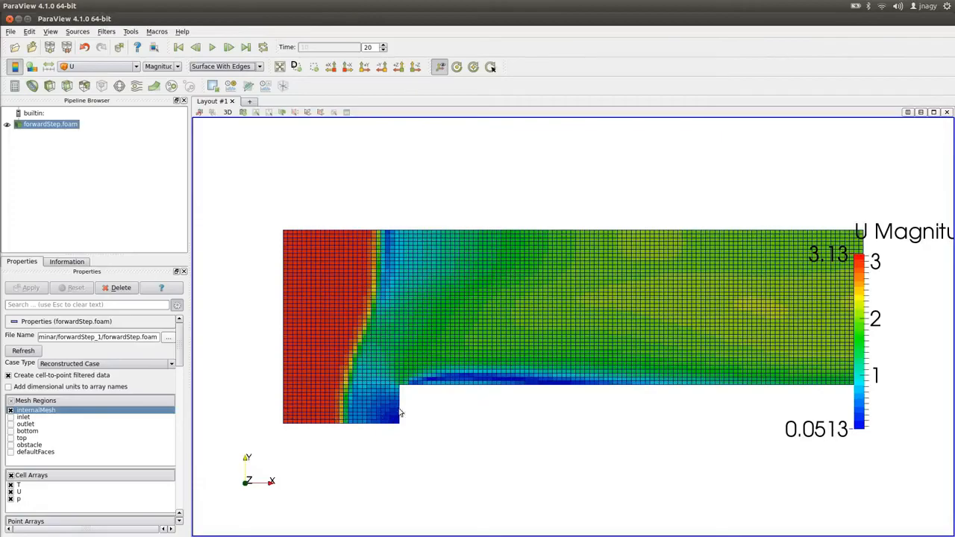
pyautogui.hotkey('alt', 'Tab')
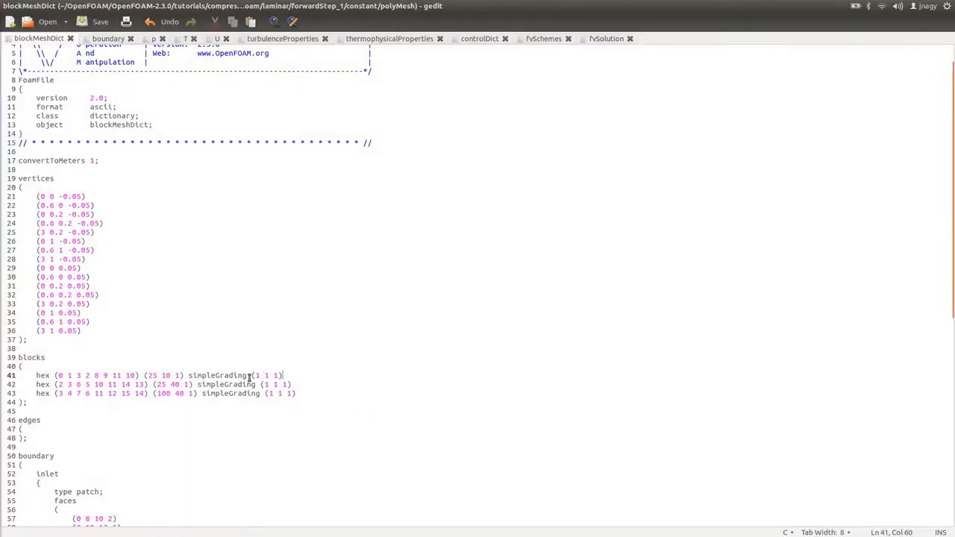
pyautogui.doubleClick(259, 375)
pyautogui.doubleClick(268, 375)
pyautogui.doubleClick(276, 375)
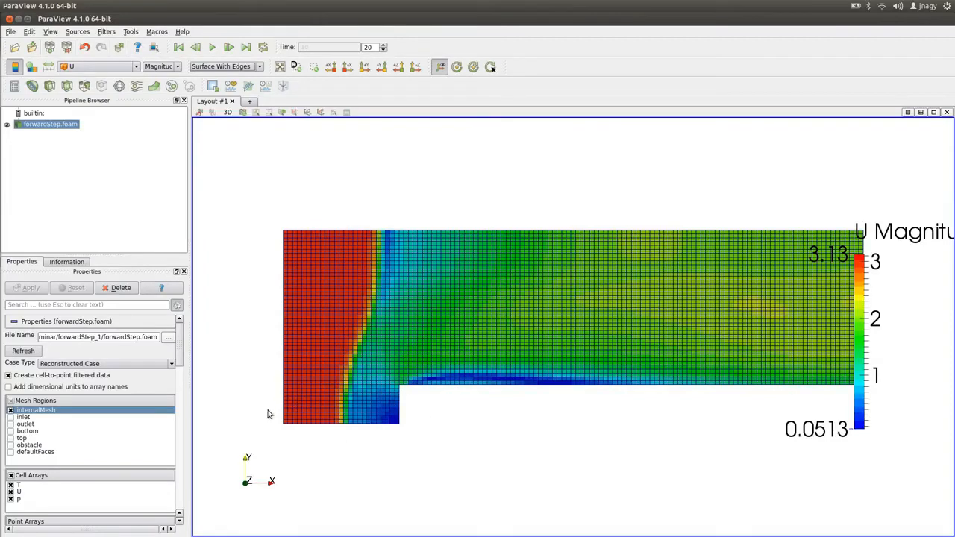
# Set the first simpleGrading value of the first two blocks to 0.5, giving (0.5 1 1).
pyautogui.hotkey('alt', 'Tab')
pyautogui.press('Left')
pyautogui.press('Left')
pyautogui.press('Left')
pyautogui.press('Left')
pyautogui.press('BackSpace')
pyautogui.write('0.5')
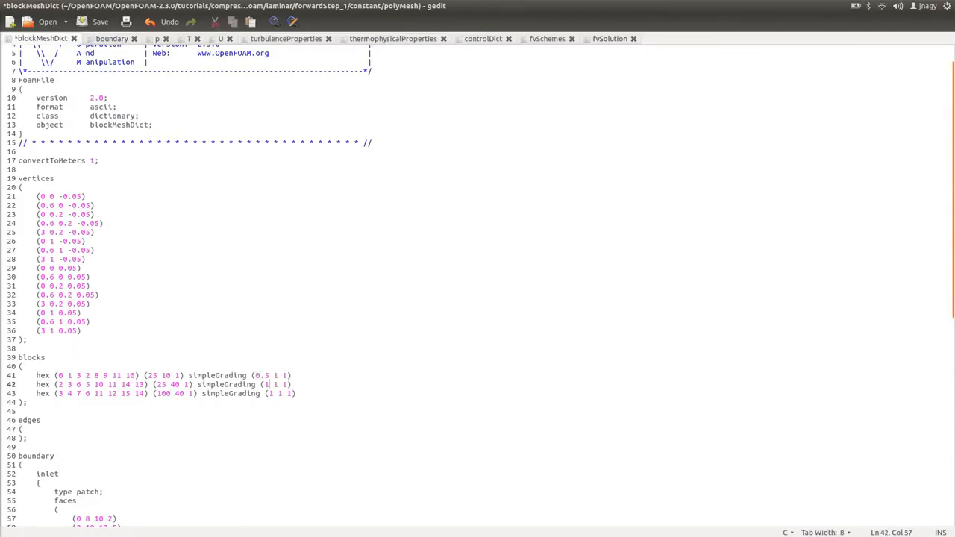
pyautogui.press('BackSpace')
pyautogui.write('0.5')
# Save the modified blockMeshDict.
pyautogui.hotkey('alt', 'Tab')
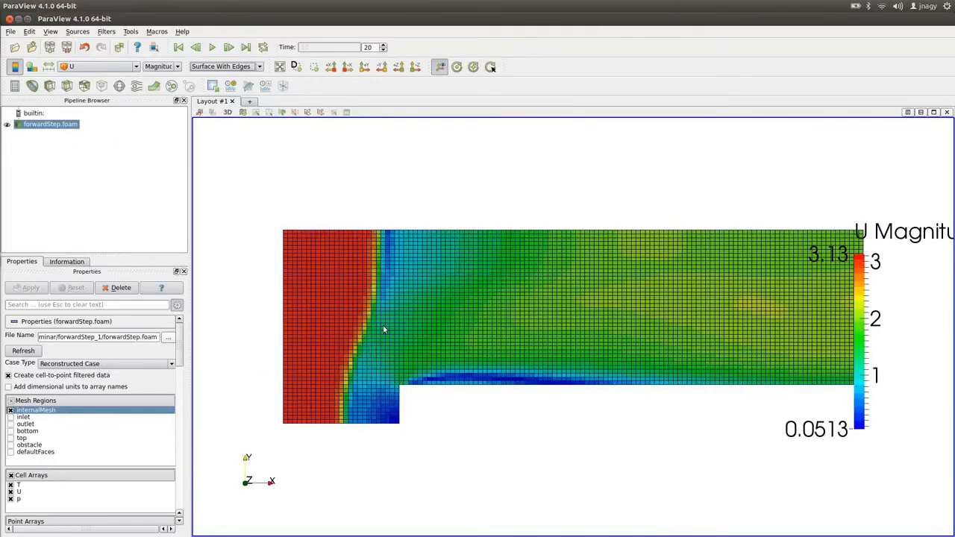
pyautogui.hotkey('alt', 'Tab')
pyautogui.hotkey('ctrl', 's')
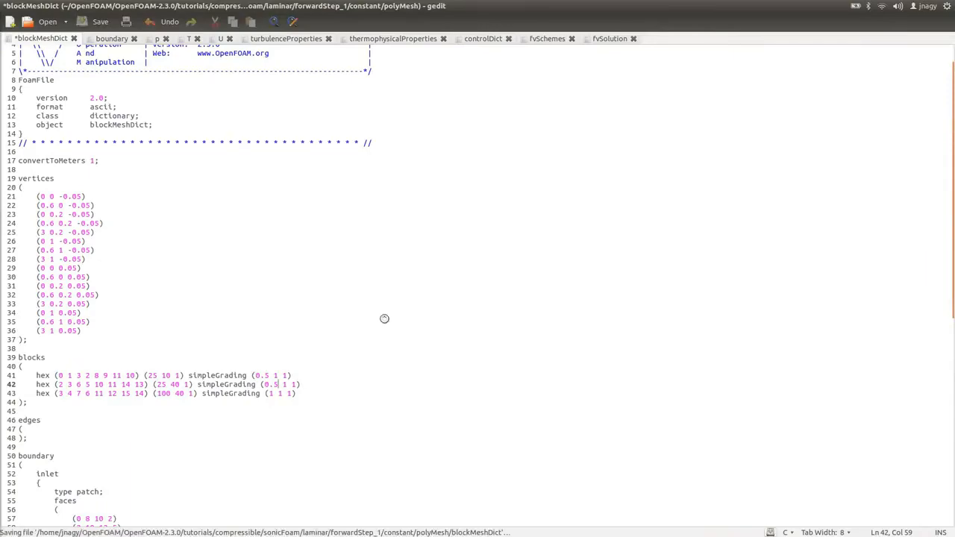
# Delete all result time directories except 0 from the case with rm -r in the terminal.
pyautogui.hotkey('alt', 'Tab')
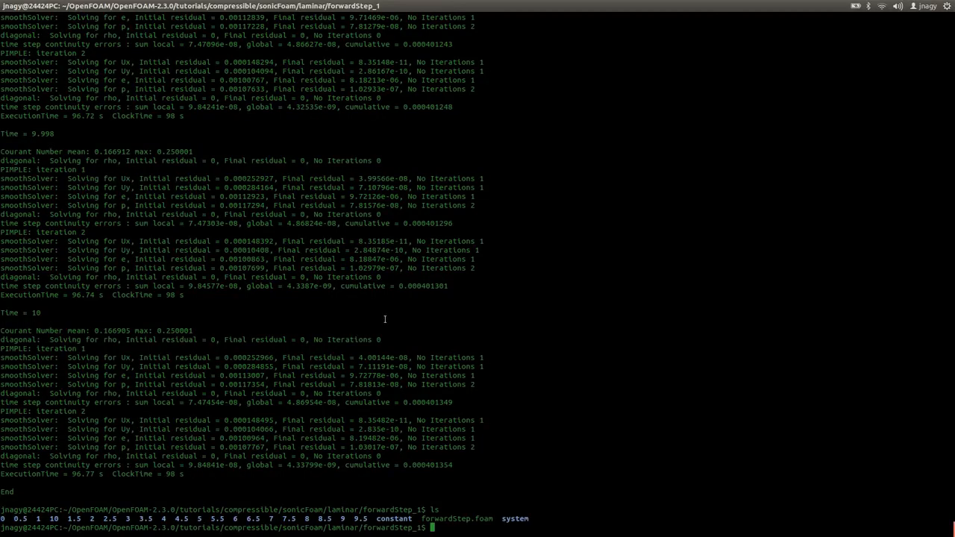
pyautogui.write('rm -r')
pyautogui.moveTo(13, 518); pyautogui.dragTo(371, 520)
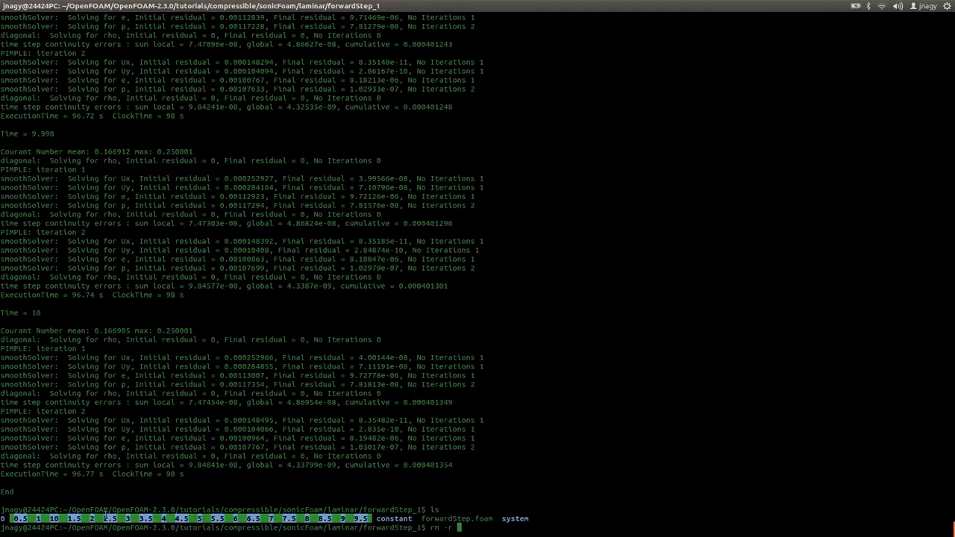
pyautogui.middleClick(579, 418)
pyautogui.press('Return')
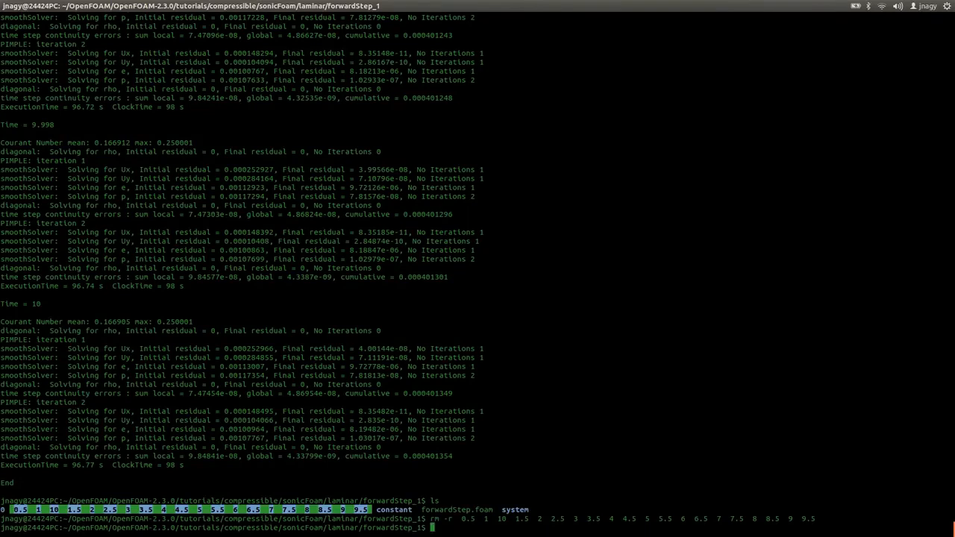
# List the case directory and regenerate the mesh with blockMesh.
pyautogui.write('ls')
pyautogui.press('Return')
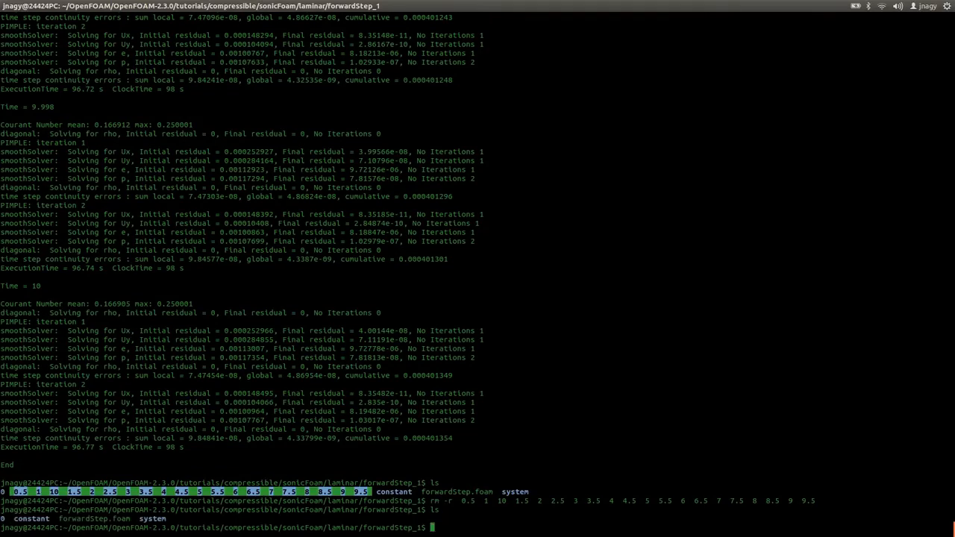
pyautogui.write('blockMesh')
pyautogui.press('Return')
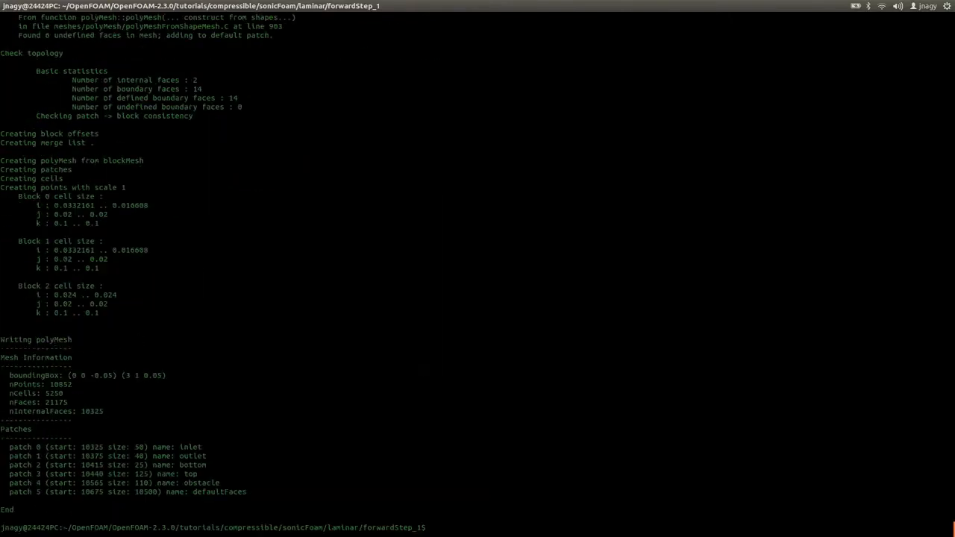
# Reload the case in ParaView at time 0, coloured by Solid Color, to display the regenerated mesh.
pyautogui.hotkey('alt', 'Tab')
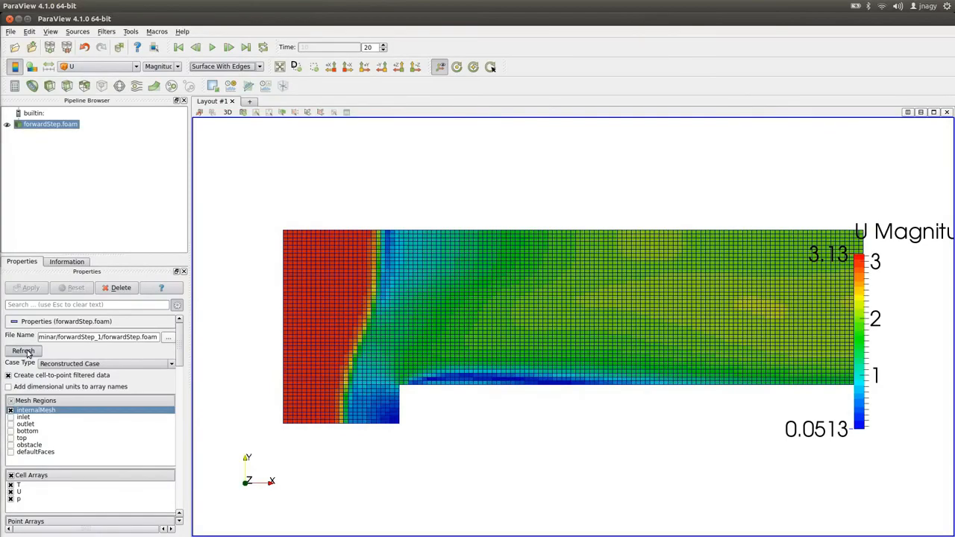
pyautogui.click(195, 47)
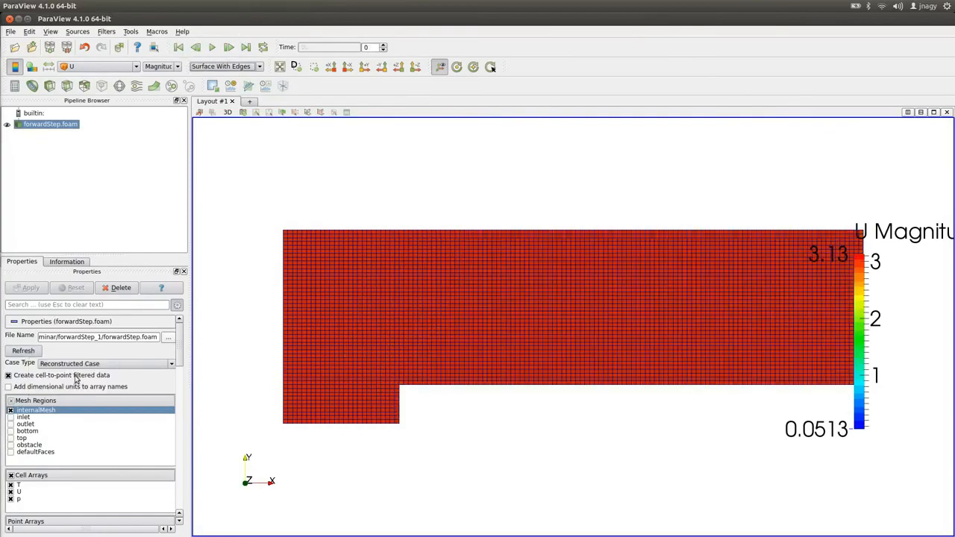
pyautogui.click(90, 66)
pyautogui.click(84, 75)
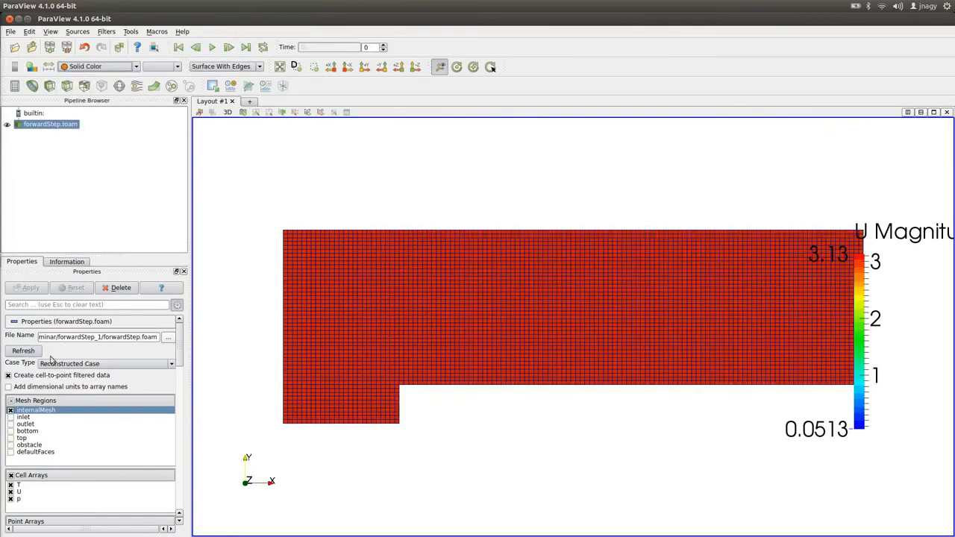
pyautogui.click(21, 353)
# Switch the mesh representation to Surface and back to Surface With Edges.
pyautogui.click(223, 67)
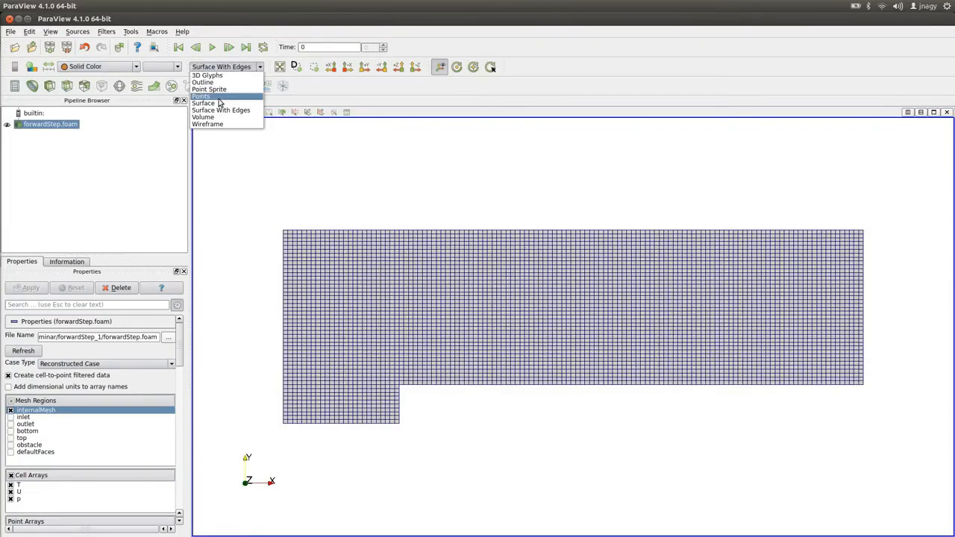
pyautogui.click(213, 103)
pyautogui.click(222, 67)
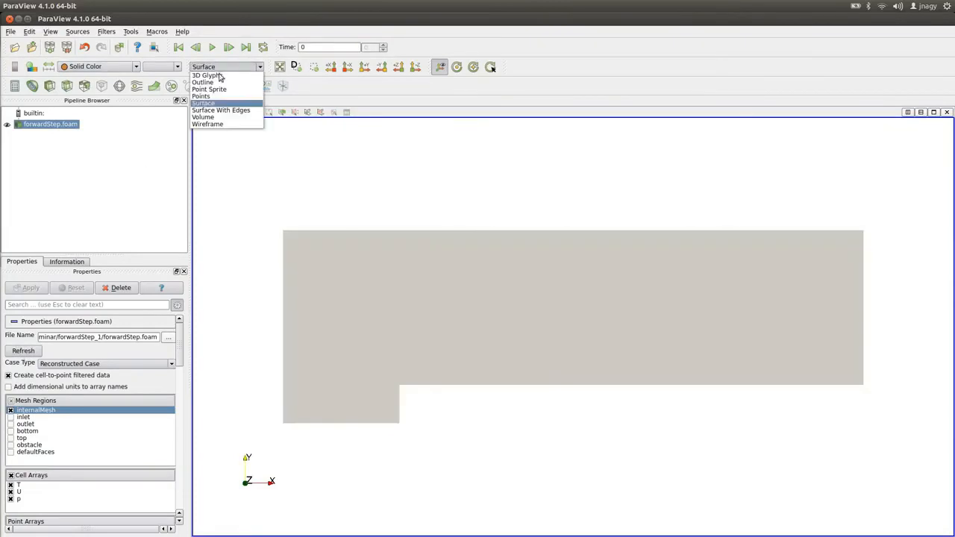
pyautogui.click(205, 111)
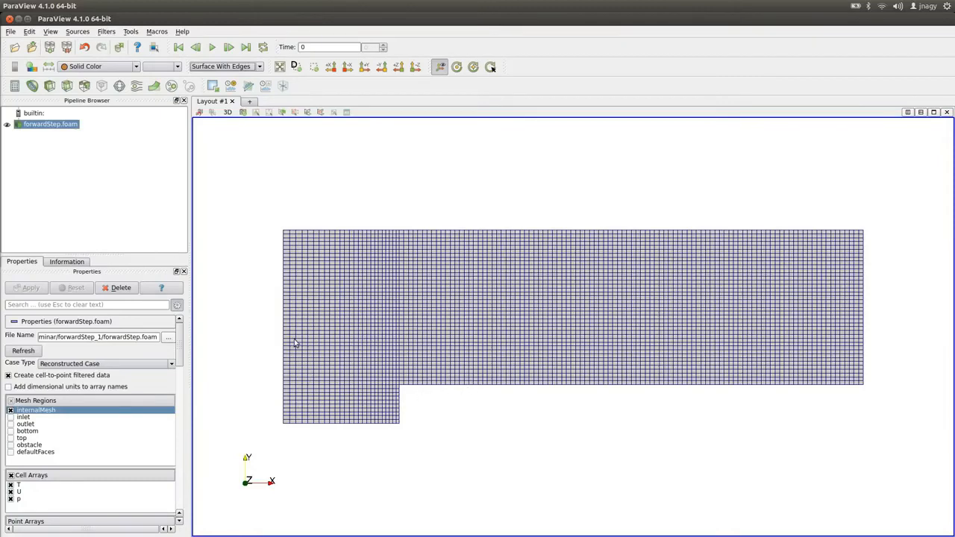
pyautogui.moveTo(297, 346); pyautogui.dragTo(350, 355)
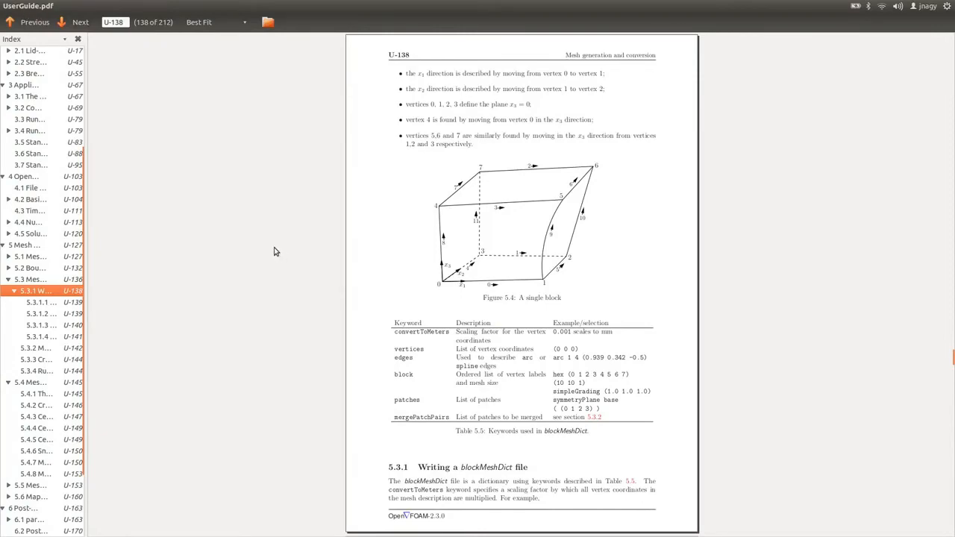
# Browse the case folders and read the blockMesh section of the OpenFOAM User Guide.
pyautogui.hotkey('alt', 'Tab')
pyautogui.hotkey('alt', 'Tab')
pyautogui.hotkey('alt', 'Tab')
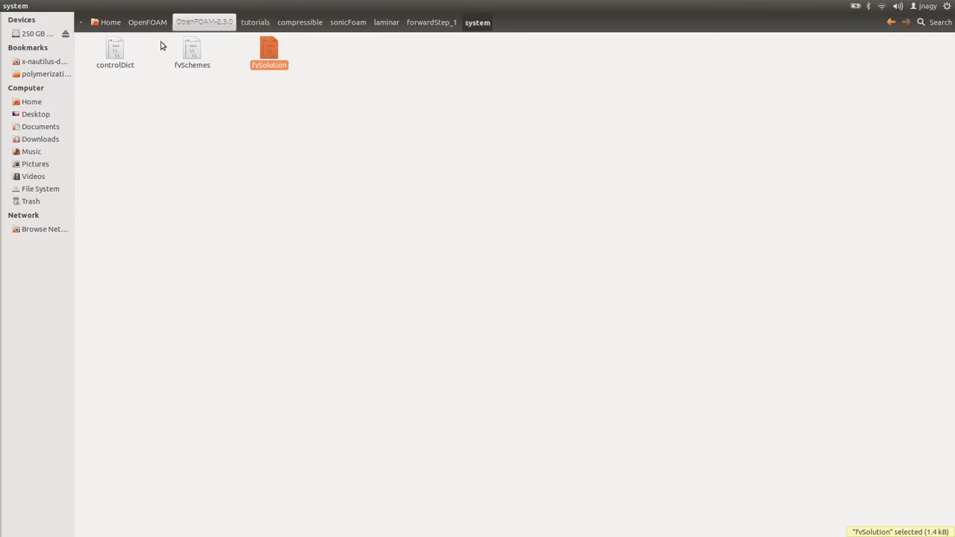
pyautogui.click(187, 24)
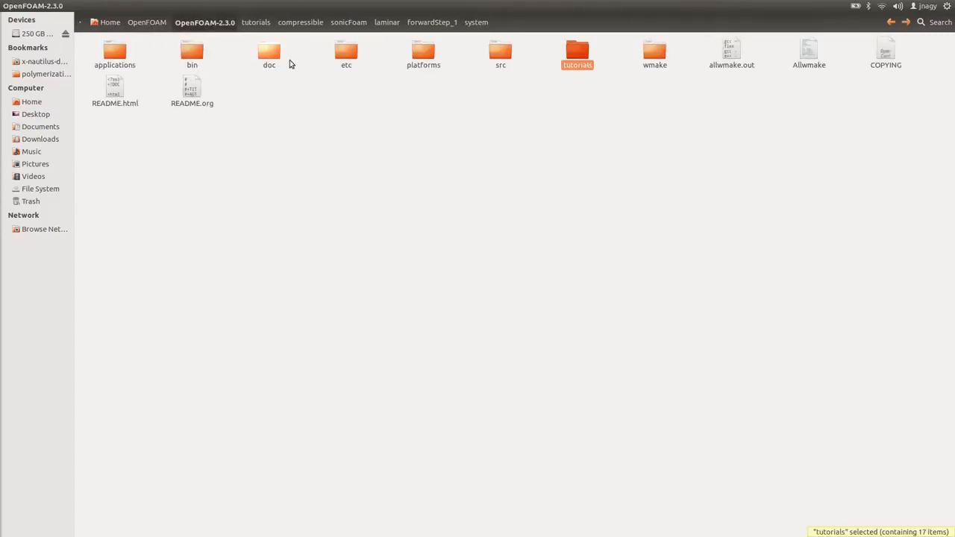
pyautogui.click(480, 22)
pyautogui.hotkey('alt', 'Tab')
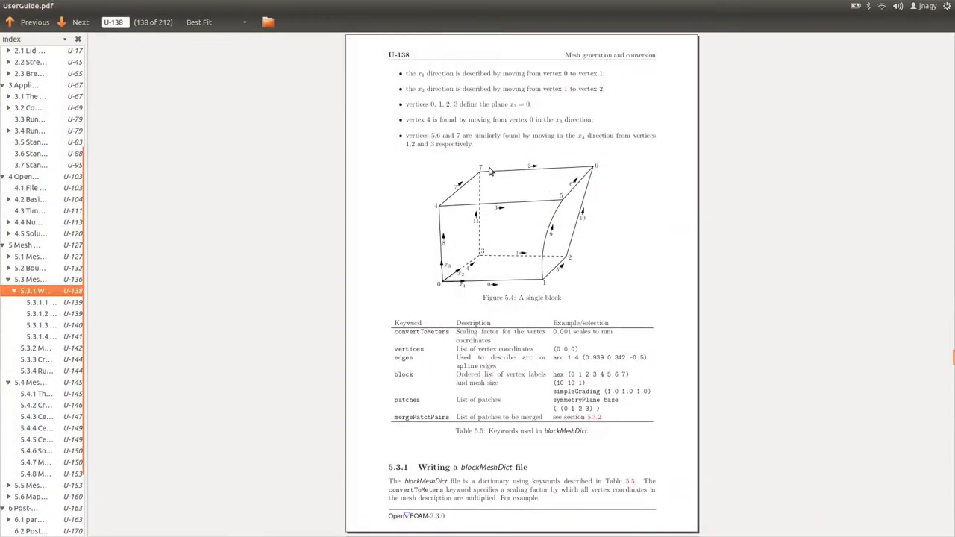
pyautogui.scroll(5, 490, 172)
pyautogui.scroll(5, 489, 172)
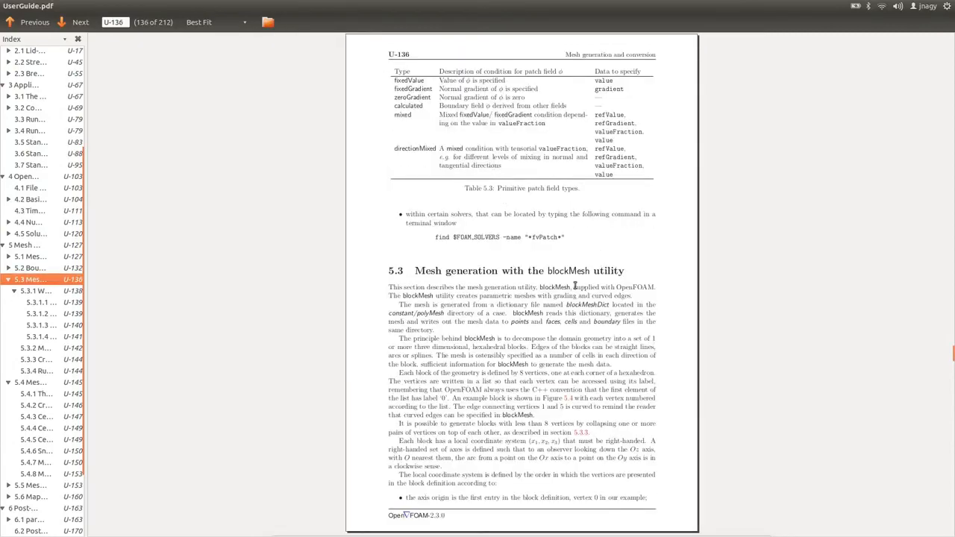
pyautogui.scroll(-10, 588, 270)
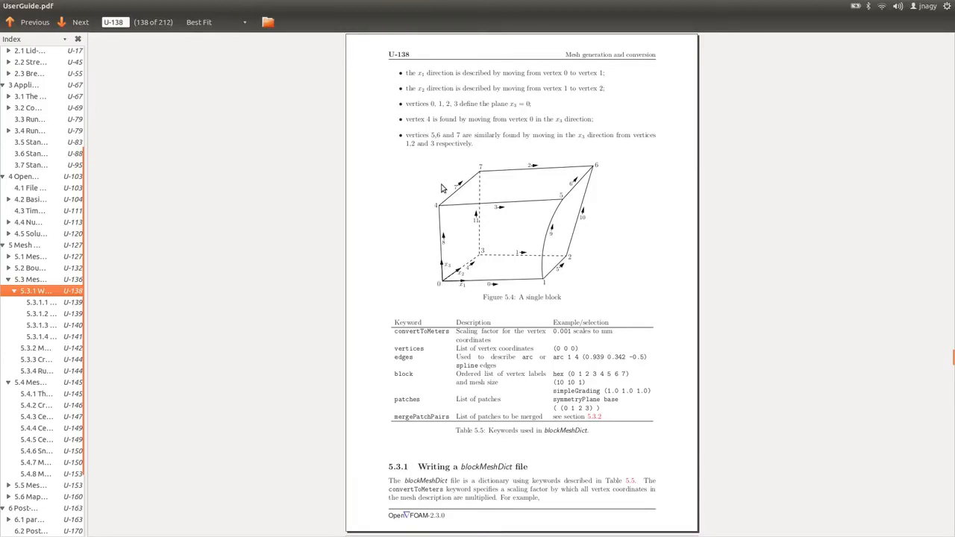
pyautogui.hotkey('ctrl', 'alt', 'Up')
# Orbit the regenerated mesh in 3D to examine it, then return to the view along the Z axis.
pyautogui.hotkey('alt', 'Tab')
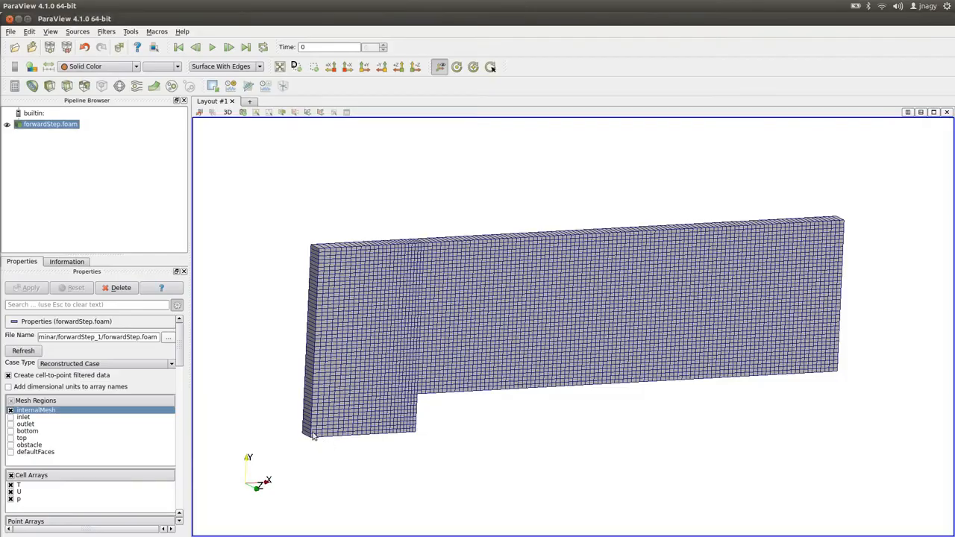
pyautogui.moveTo(313, 435); pyautogui.dragTo(397, 459)
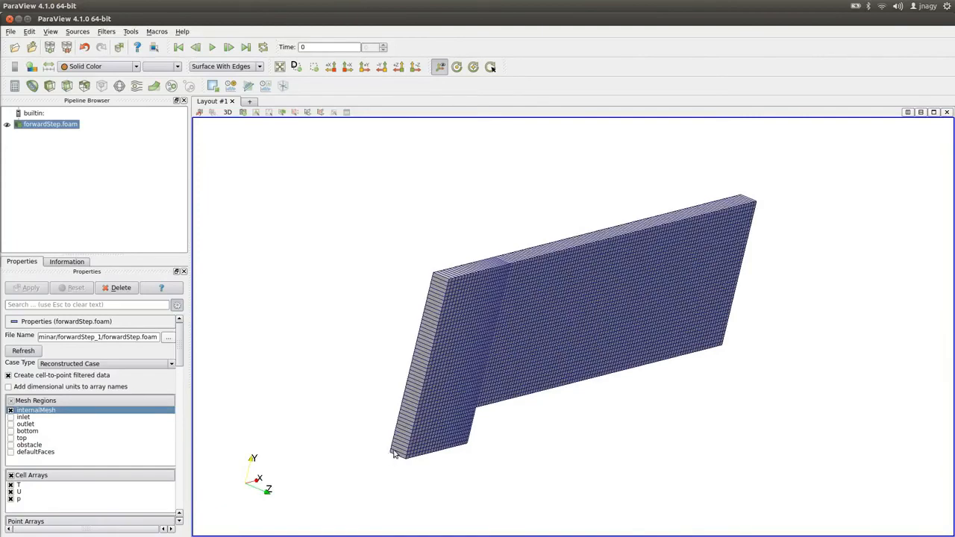
pyautogui.moveTo(391, 457); pyautogui.dragTo(552, 492)
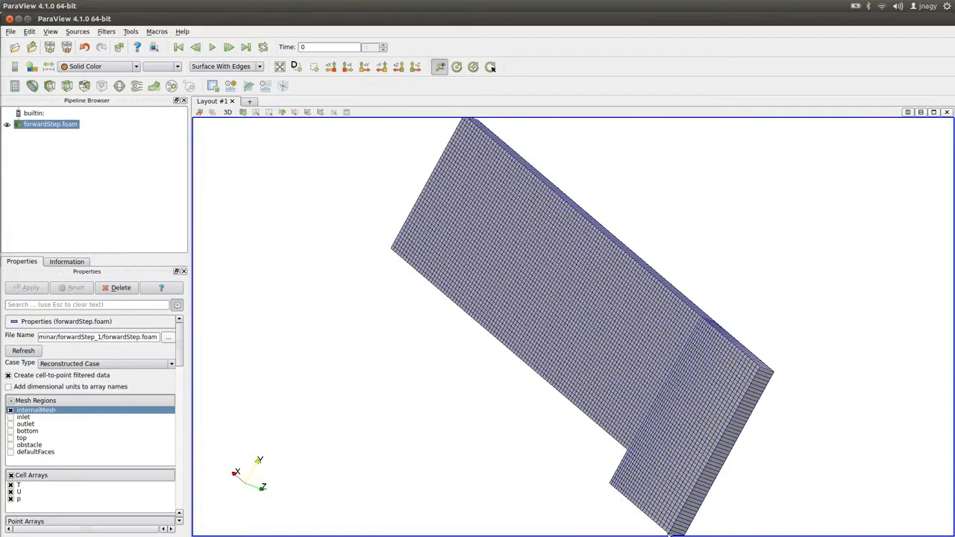
pyautogui.moveTo(654, 531); pyautogui.dragTo(607, 490)
pyautogui.hotkey('alt', 'Tab')
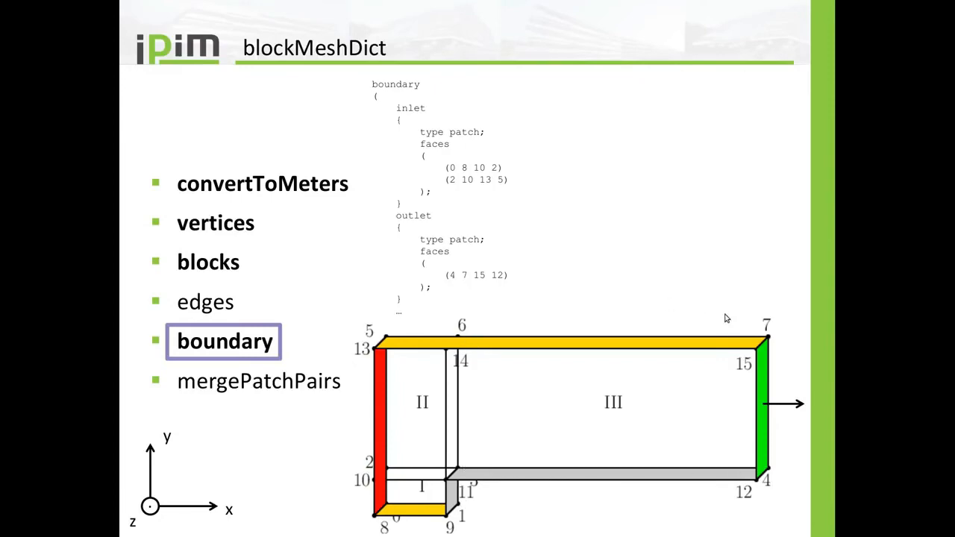
pyautogui.hotkey('alt', 'Tab')
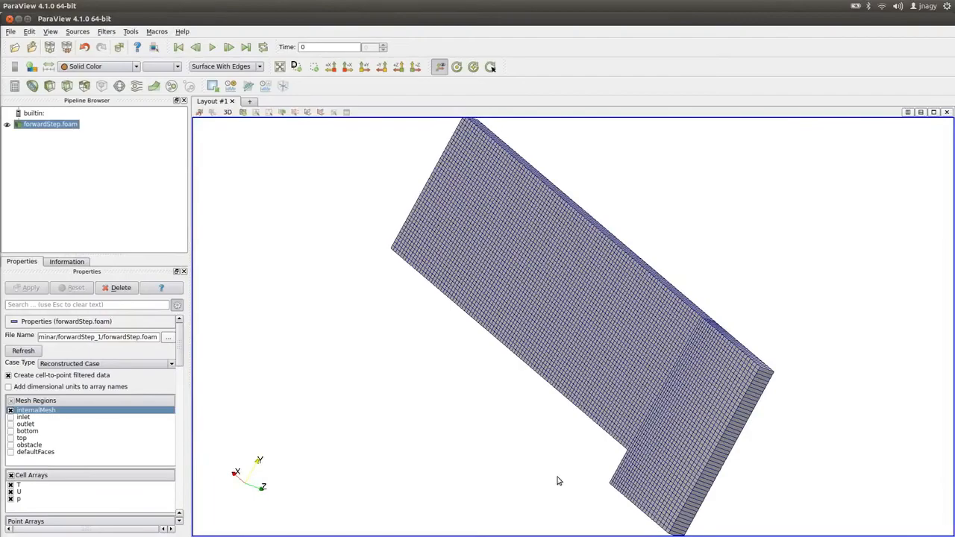
pyautogui.moveTo(661, 396); pyautogui.dragTo(413, 425)
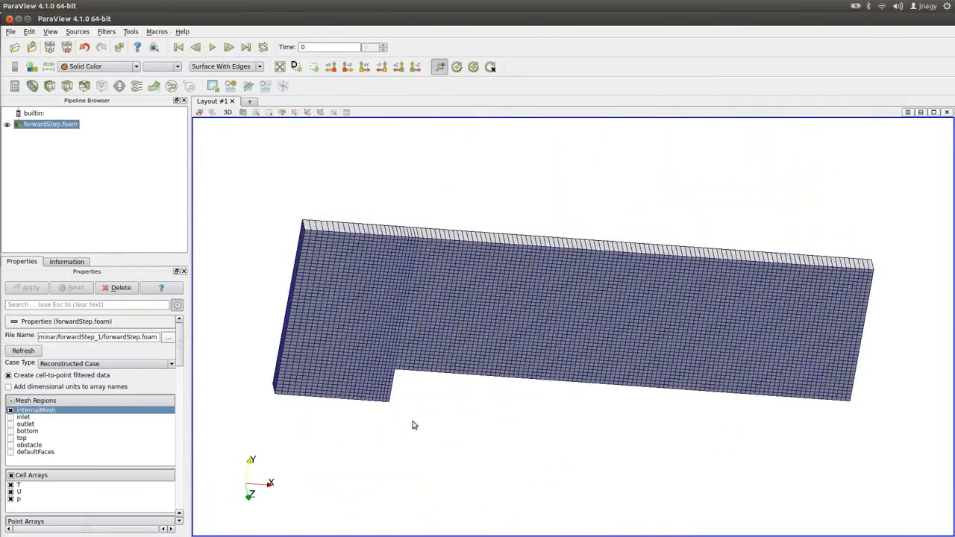
pyautogui.click(416, 67)
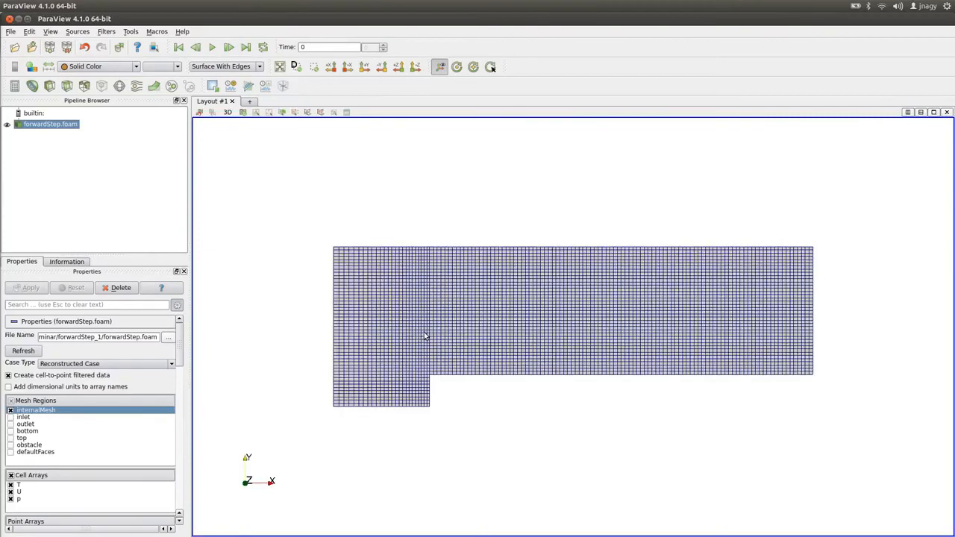
pyautogui.scroll(2, 423, 339)
# Read the User Guide pages on vertices, edges, grading and boundary definitions in blockMeshDict.
pyautogui.hotkey('alt', 'Tab')
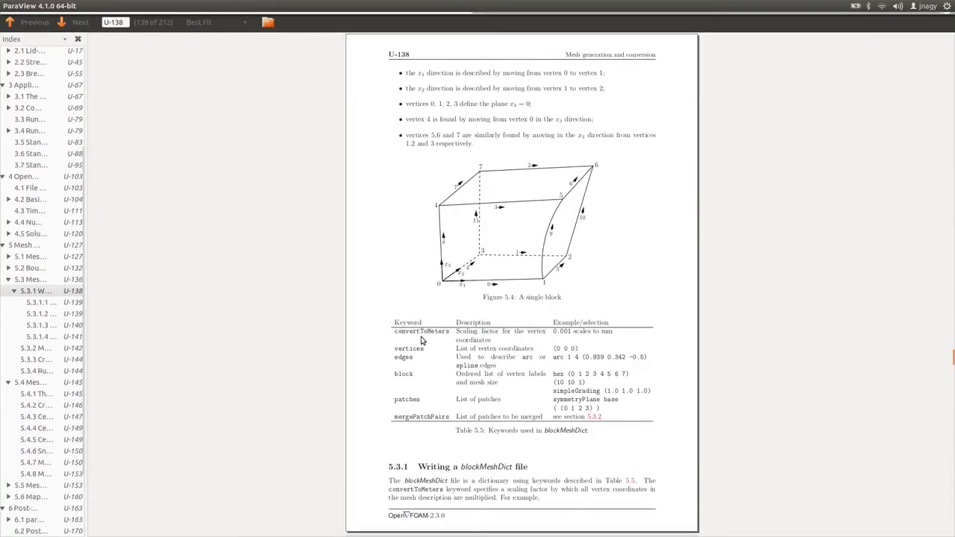
pyautogui.scroll(-1, 271, 344)
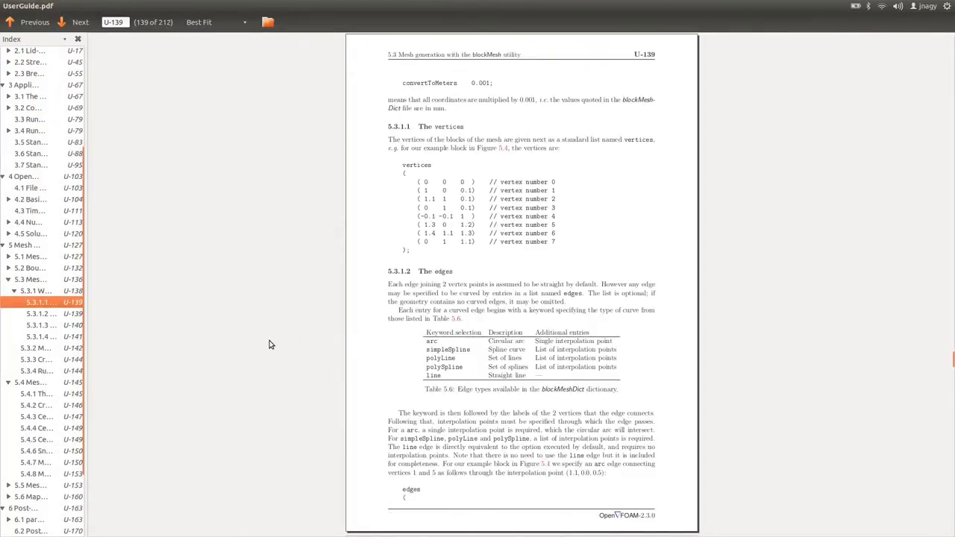
pyautogui.scroll(-2, 270, 344)
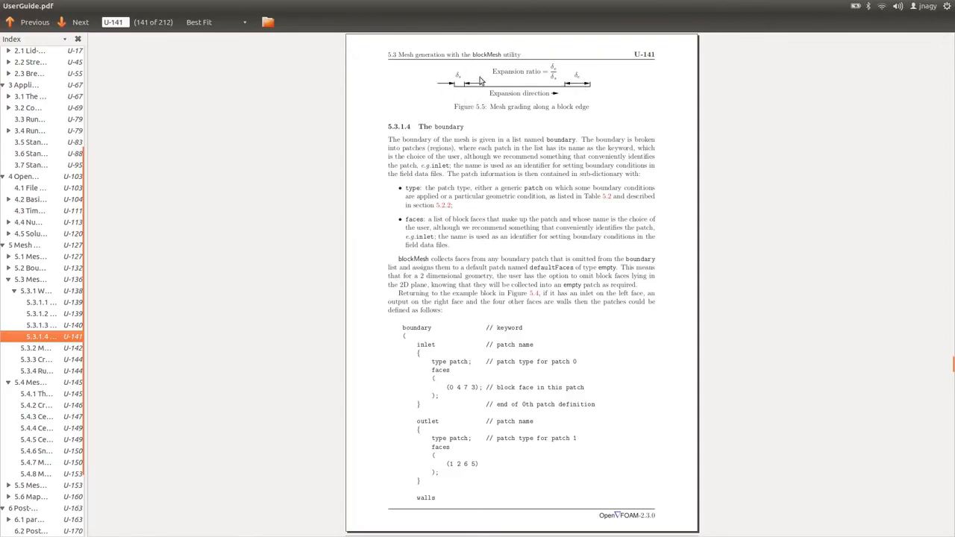
pyautogui.hotkey('alt', 'Tab')
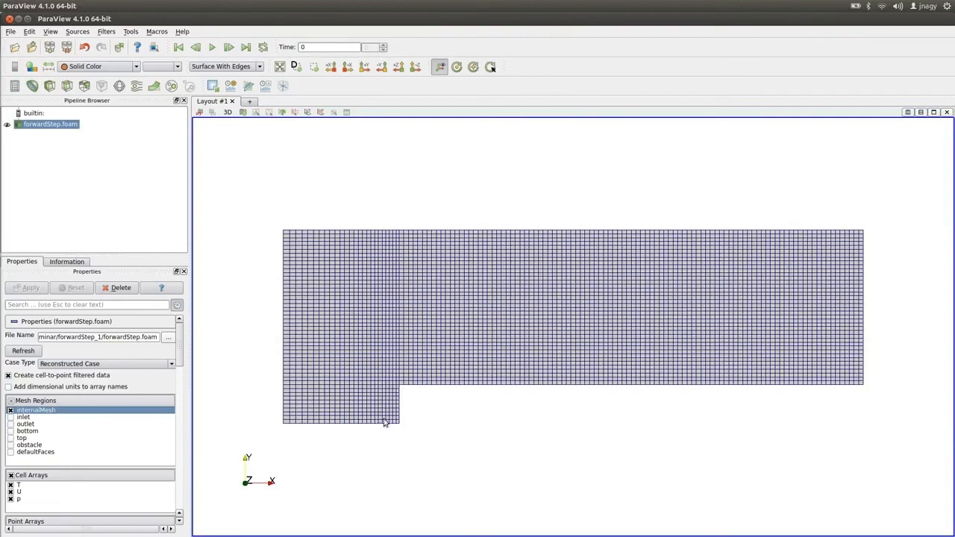
pyautogui.hotkey('ctrl', 'alt', 'Left')
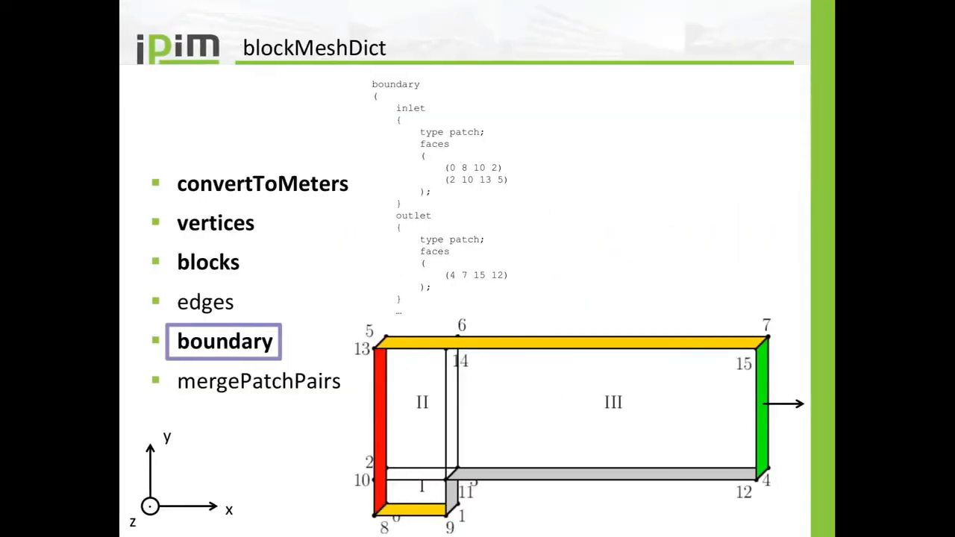
pyautogui.hotkey('ctrl', 'alt', 'Right')
# Edit the simpleGrading values of the first two blocks in blockMeshDict and save the file.
pyautogui.hotkey('alt', 'Tab')
pyautogui.hotkey('alt', 'Tab')
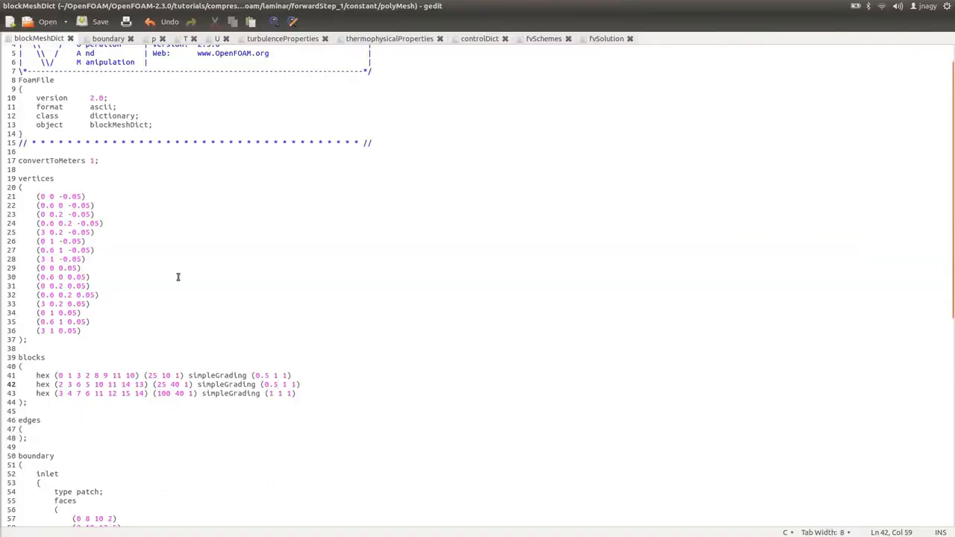
pyautogui.press('BackSpace')
pyautogui.press('BackSpace')
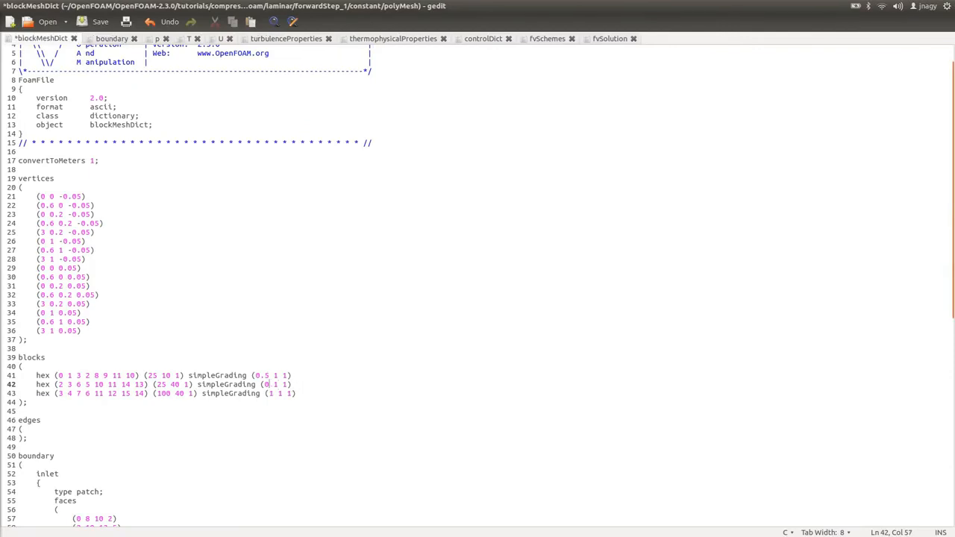
pyautogui.press('Up')
pyautogui.press('BackSpace')
pyautogui.press('BackSpace')
pyautogui.press('BackSpace')
pyautogui.write('2')
pyautogui.hotkey('ctrl', 's')
# Switch the mesh representation to Surface and back to Surface With Edges to redraw it.
pyautogui.hotkey('alt', 'Tab')
pyautogui.press('Up')
pyautogui.press('Down')
pyautogui.hotkey('alt', 'Tab')
pyautogui.hotkey('alt', 'Tab')
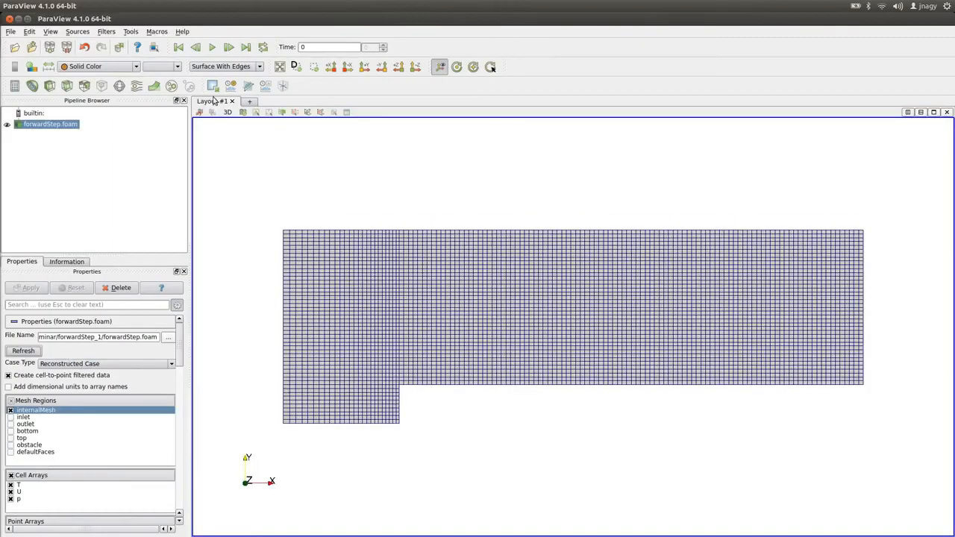
pyautogui.click(224, 67)
pyautogui.click(233, 105)
pyautogui.click(243, 69)
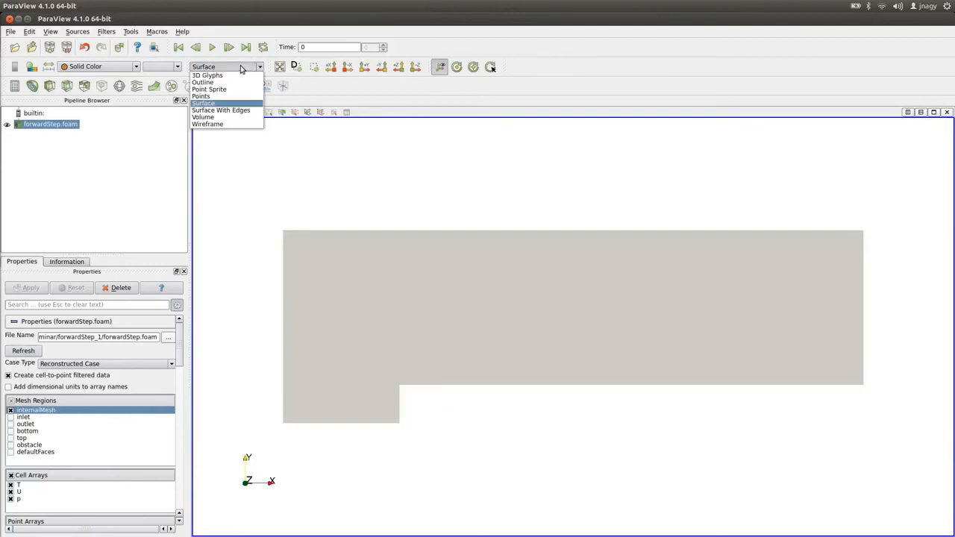
pyautogui.click(240, 111)
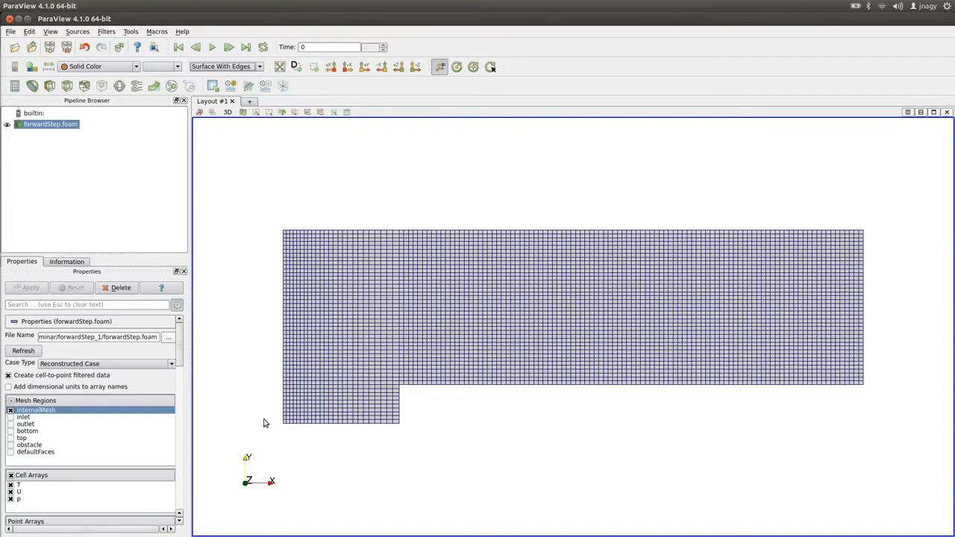
# Set the simpleGrading to (0.5 0.5 1) for the first block and (0.5 1 1) for the second, and save blockMeshDict.
pyautogui.hotkey('alt', 'Tab')
pyautogui.press('Tab')
pyautogui.press('Tab')
pyautogui.press('BackSpace')
pyautogui.write('0.5')
pyautogui.press('BackSpace')
pyautogui.write('0.5')
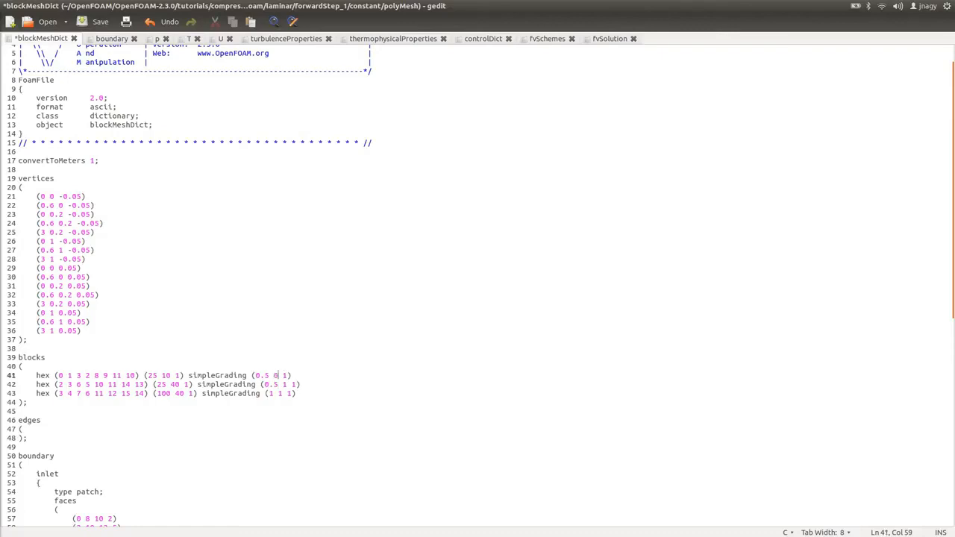
pyautogui.hotkey('ctrl', 's')
# Rerun blockMesh in the terminal to regenerate the mesh.
pyautogui.hotkey('alt', 'Tab')
pyautogui.press('Up')
pyautogui.press('Return')
pyautogui.hotkey('alt', 'Tab')
pyautogui.hotkey('alt', 'Tab')
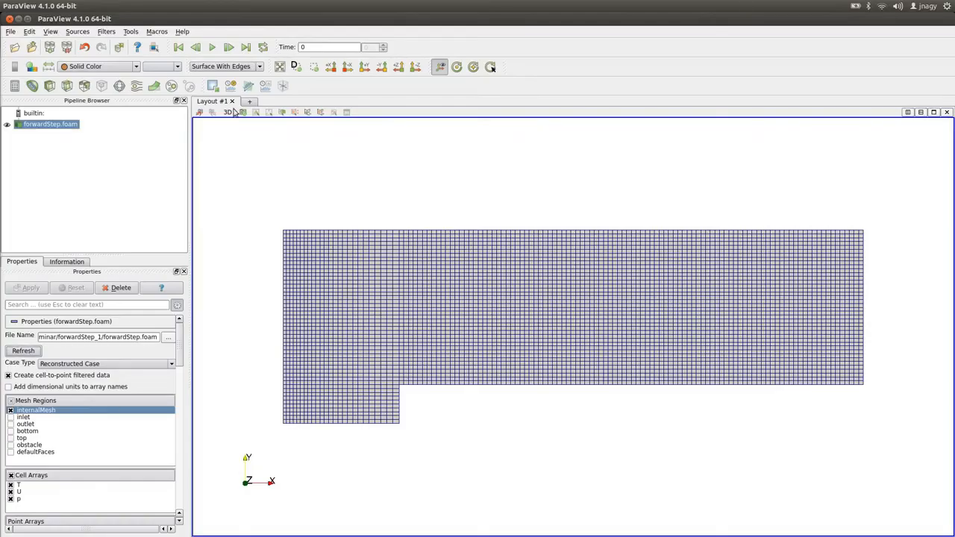
# Redraw the mesh as Surface With Edges and zoom in on the step region to inspect the new grading.
pyautogui.click(224, 66)
pyautogui.click(231, 103)
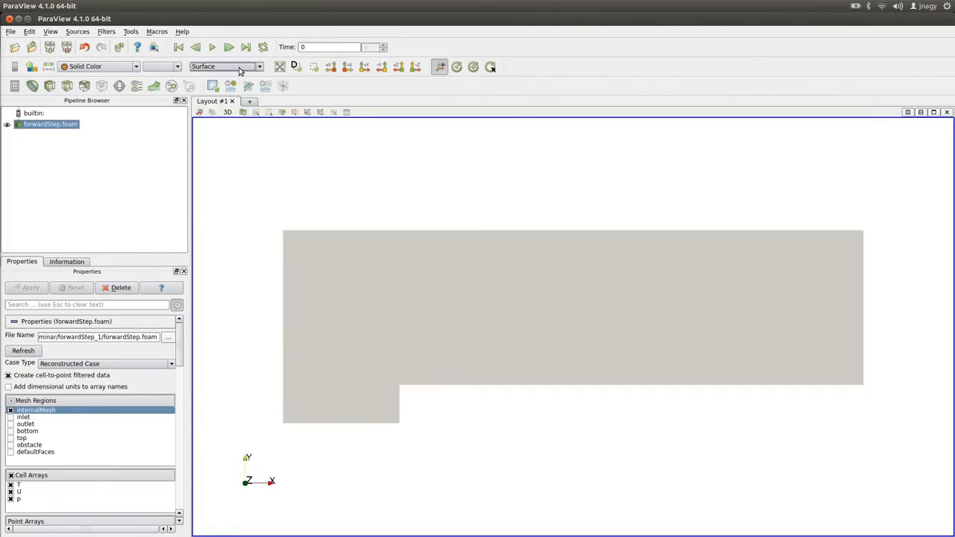
pyautogui.click(223, 67)
pyautogui.click(224, 111)
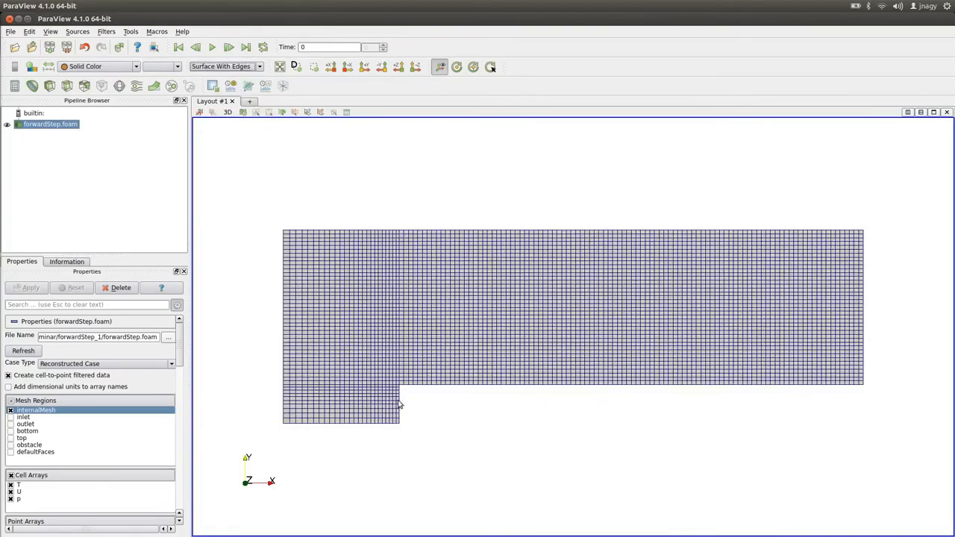
pyautogui.scroll(1, 407, 393)
pyautogui.moveTo(378, 397); pyautogui.dragTo(505, 350)
pyautogui.scroll(1, 504, 350)
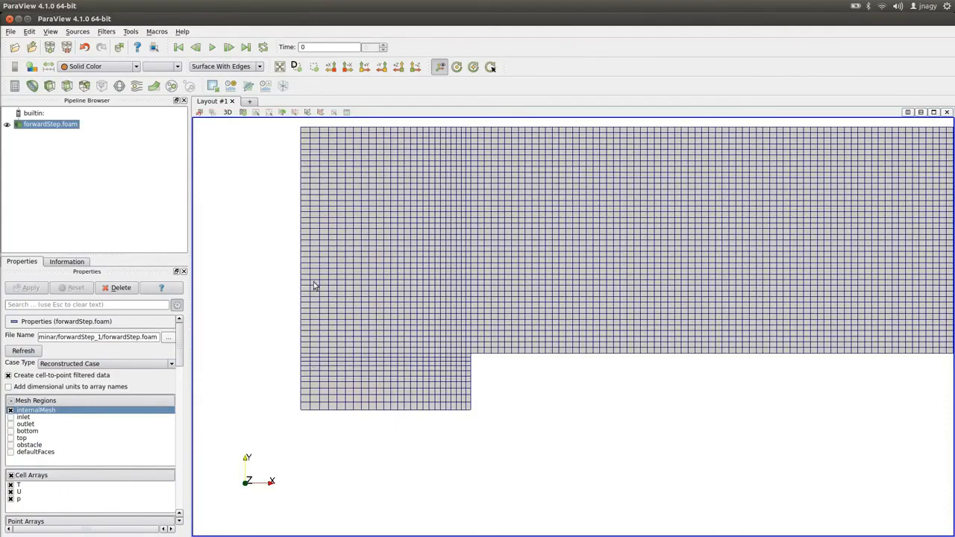
pyautogui.hotkey('alt', 'Tab')
pyautogui.hotkey('alt', 'Tab')
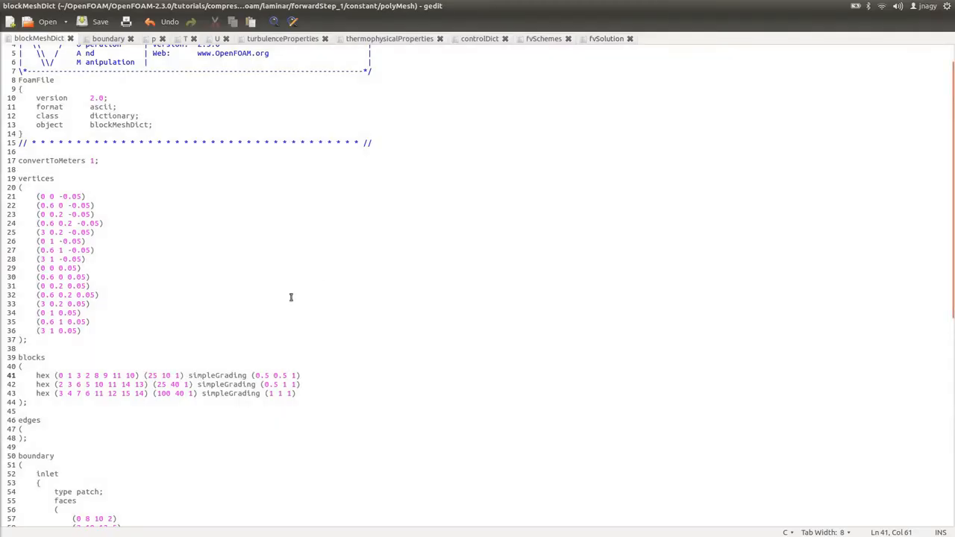
# Set the x-direction cell count of the first two blocks to 50 and save blockMeshDict.
pyautogui.doubleClick(151, 375)
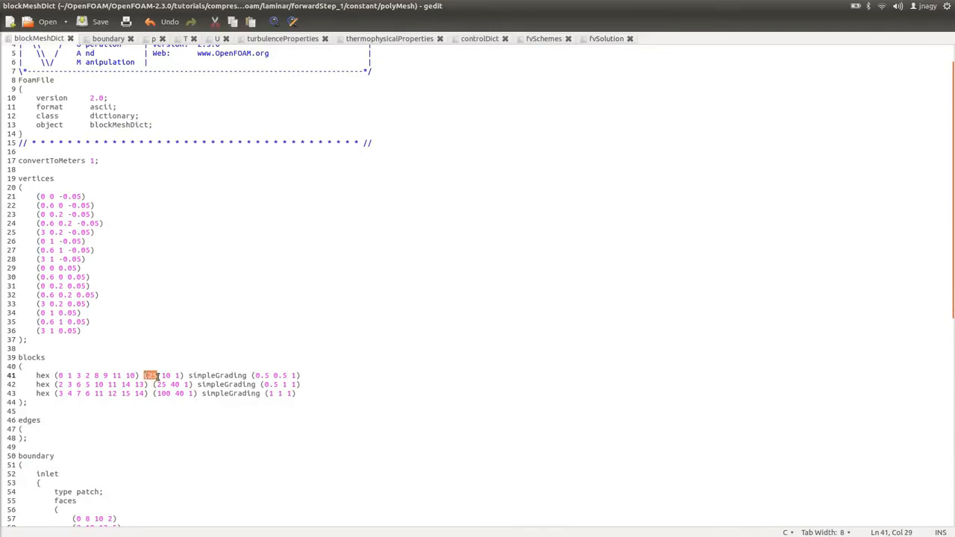
pyautogui.hotkey('alt', 'Tab')
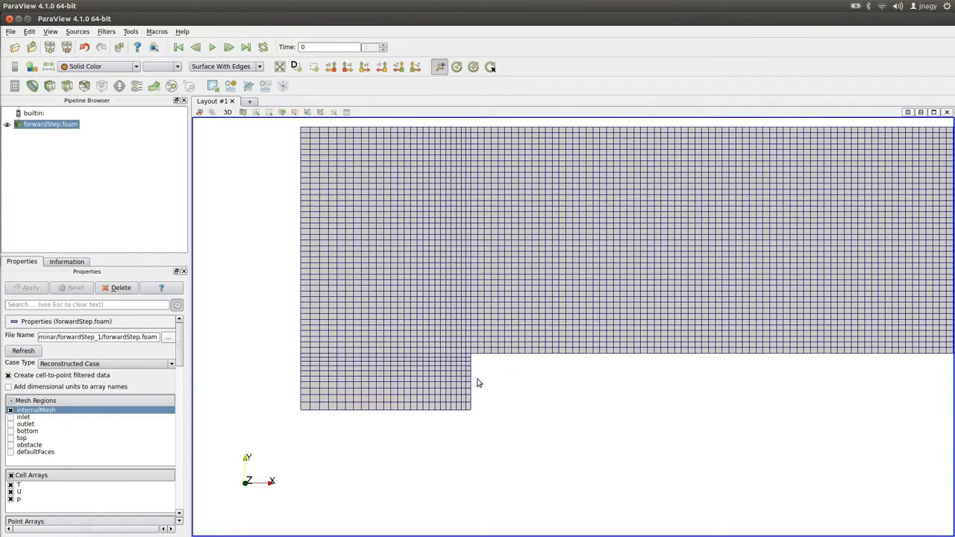
pyautogui.hotkey('alt', 'Tab')
pyautogui.press('BackSpace')
pyautogui.write('50')
pyautogui.press('Down')
pyautogui.press('Delete')
pyautogui.press('Delete')
pyautogui.write('50')
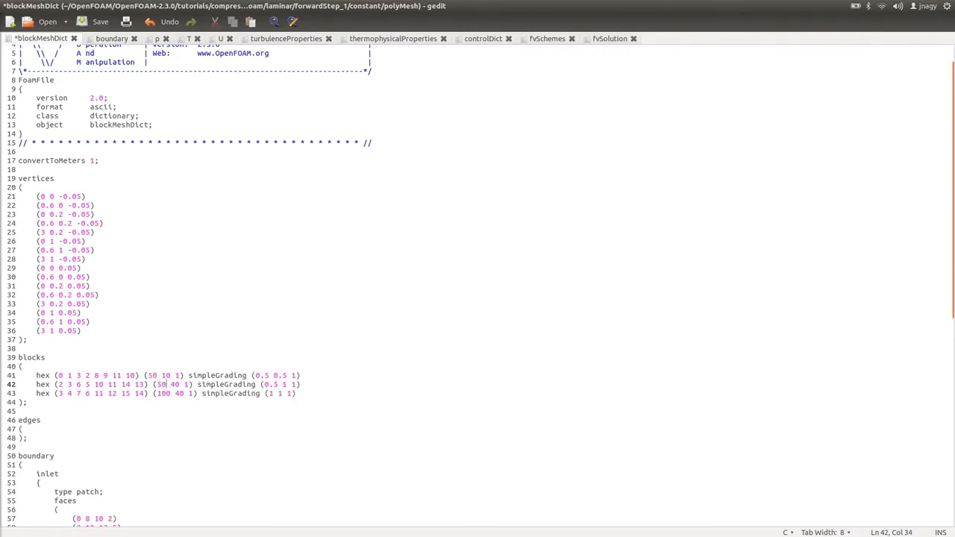
pyautogui.press('Up')
pyautogui.hotkey('ctrl', 's')
# Regenerate the mesh with blockMesh in the terminal.
pyautogui.hotkey('alt', 'Tab')
pyautogui.hotkey('alt', 'Tab')
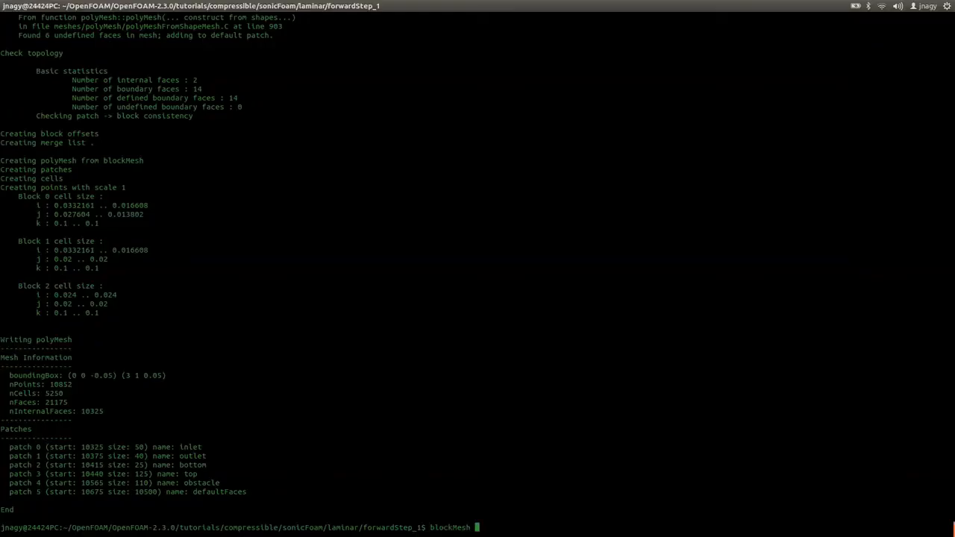
pyautogui.hotkey('alt', 'Tab')
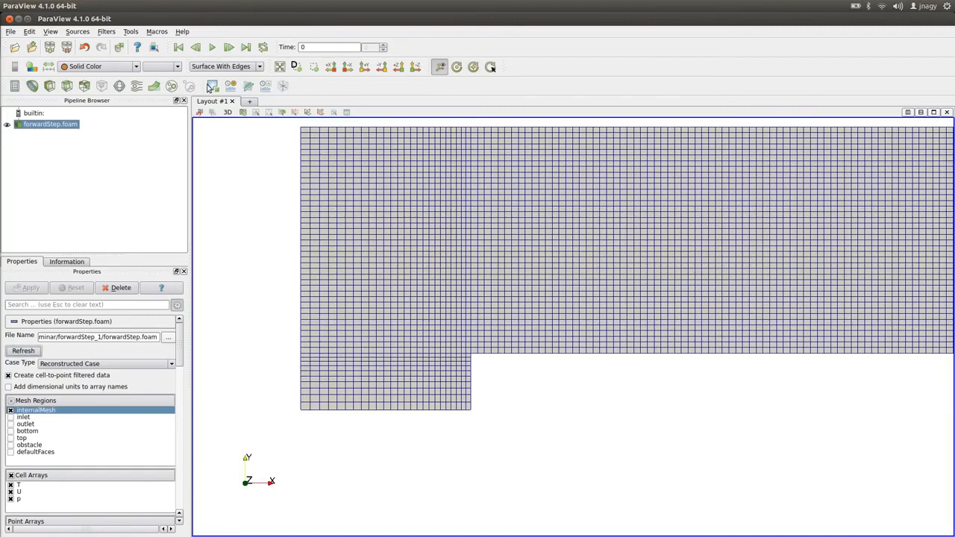
# Switch the mesh representation to Surface and back to Surface With Edges to redraw the refined mesh.
pyautogui.click(220, 67)
pyautogui.click(210, 104)
pyautogui.click(222, 66)
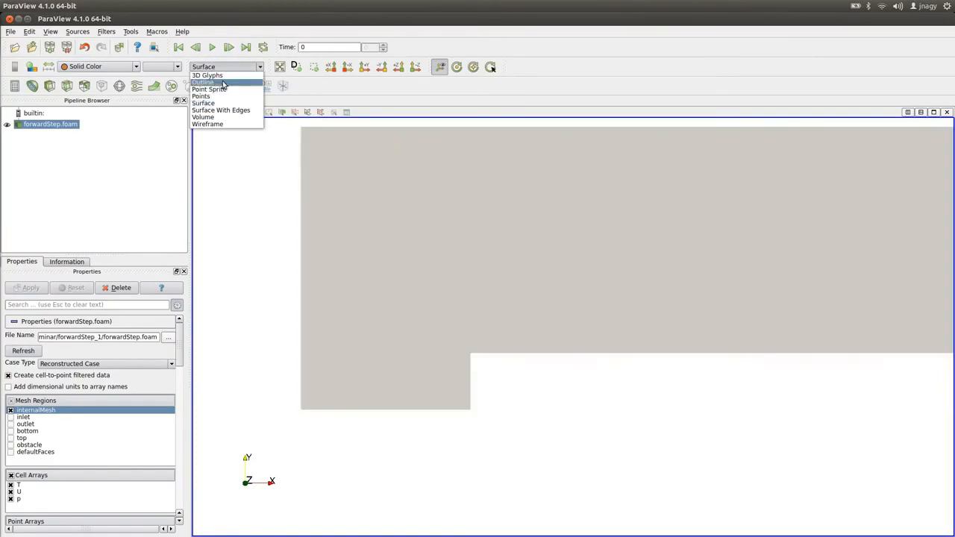
pyautogui.click(220, 112)
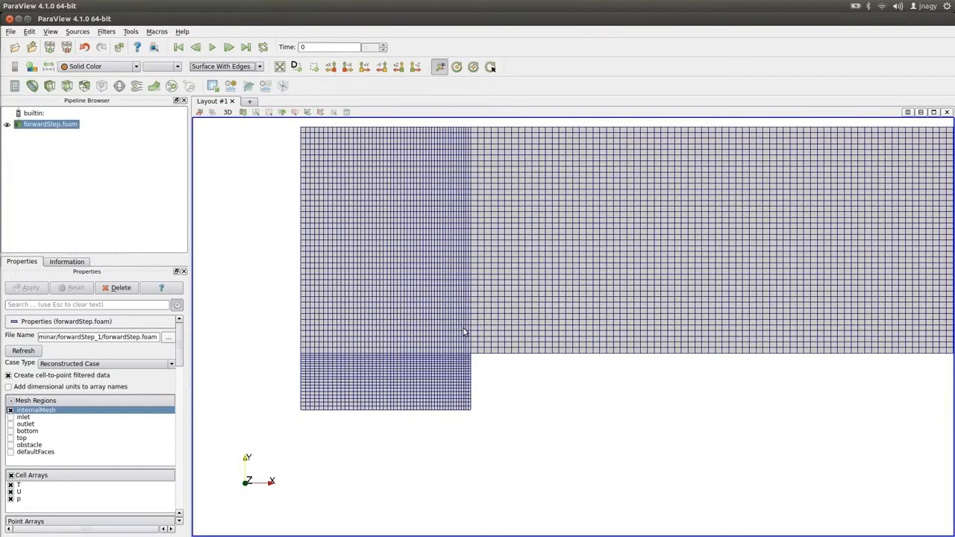
# Read the user guide's section on cell expansion ratios, simpleGrading and edgeGrading.
pyautogui.hotkey('alt', 'Tab')
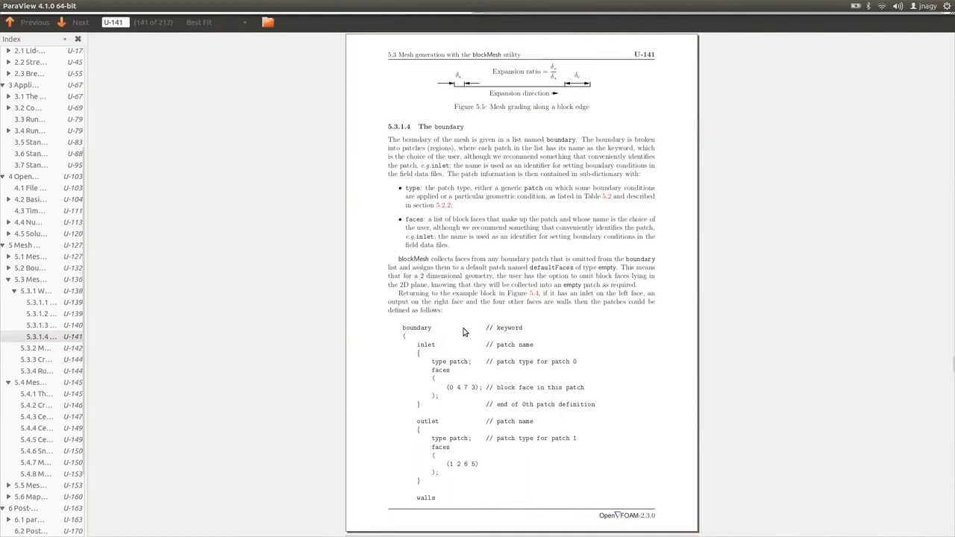
pyautogui.scroll(1, 463, 334)
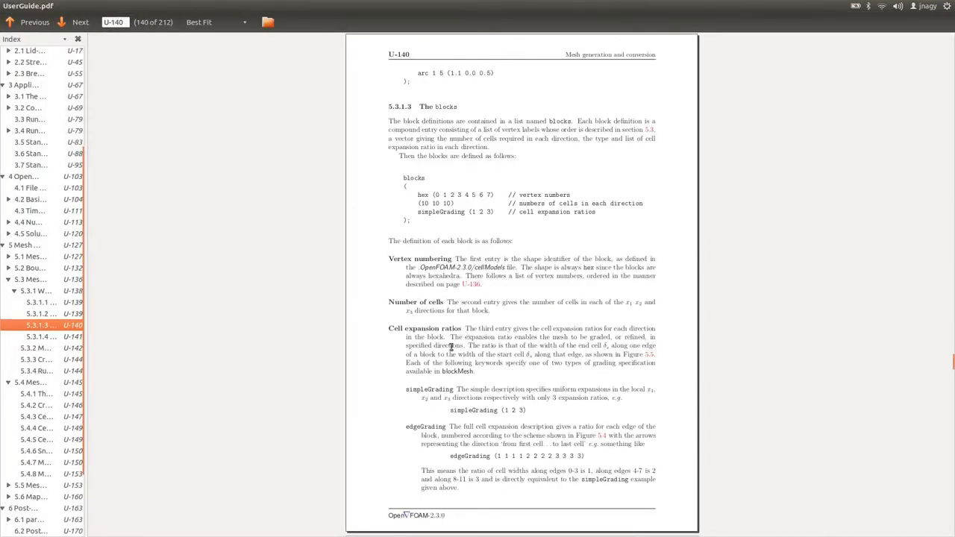
pyautogui.moveTo(450, 409); pyautogui.dragTo(529, 408)
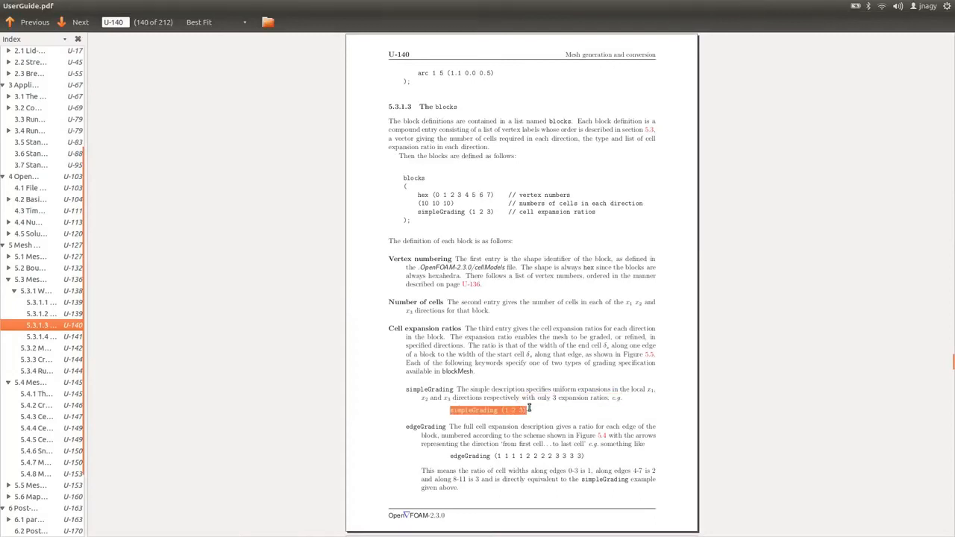
pyautogui.click(464, 455)
pyautogui.moveTo(451, 455); pyautogui.dragTo(620, 462)
pyautogui.click(620, 463)
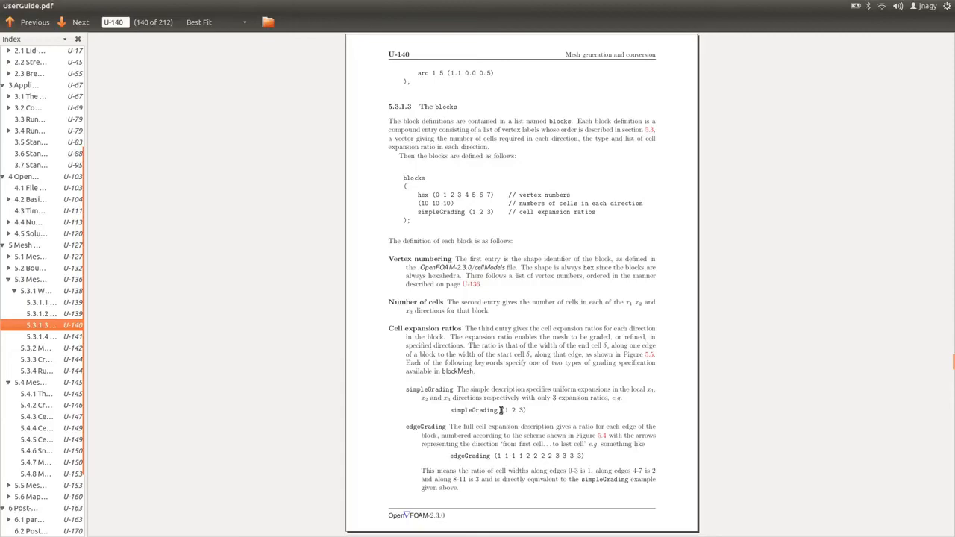
# Redraw the mesh as Surface With Edges and rotate the view to inspect the graded cells in 3D.
pyautogui.hotkey('alt', 'Tab')
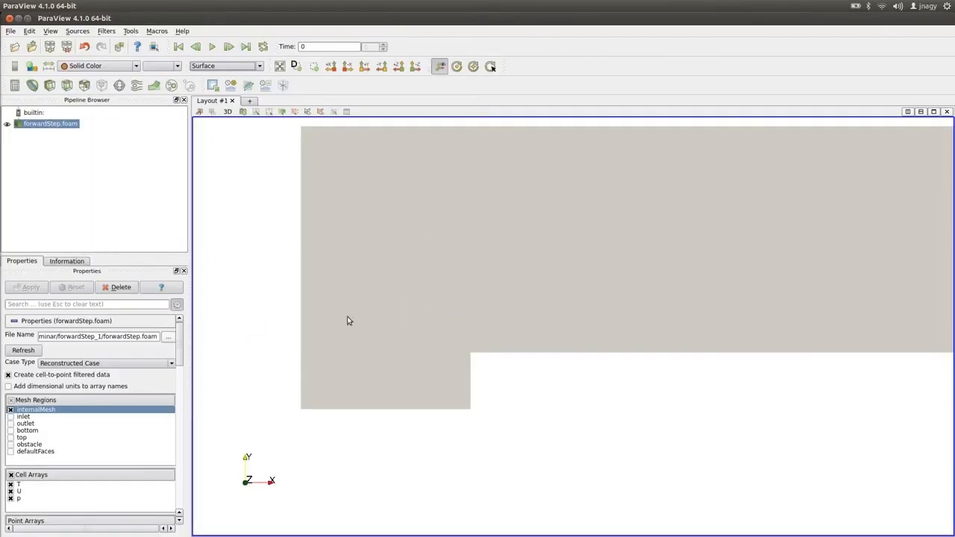
pyautogui.click(224, 66)
pyautogui.click(221, 117)
pyautogui.moveTo(311, 294); pyautogui.dragTo(368, 431)
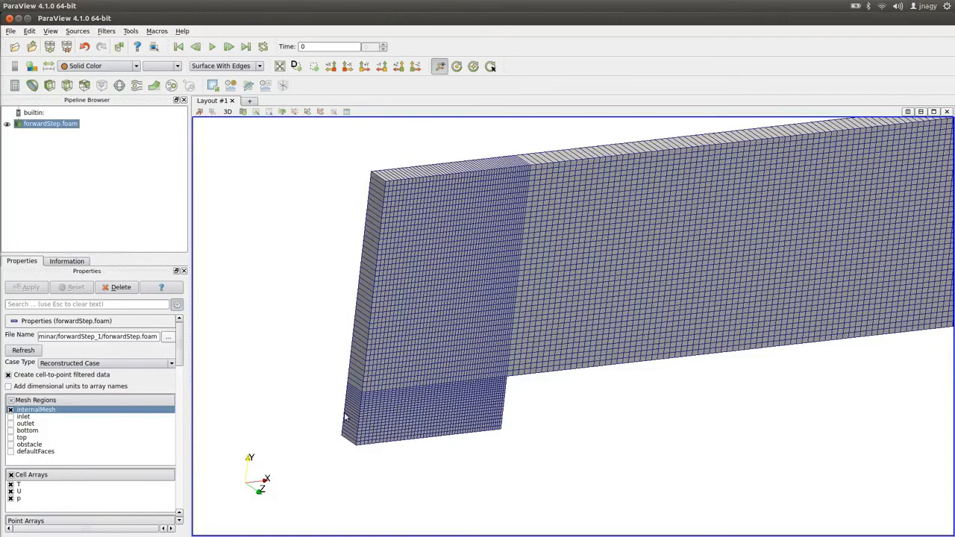
pyautogui.moveTo(506, 376); pyautogui.dragTo(543, 398)
pyautogui.moveTo(783, 448); pyautogui.dragTo(510, 428)
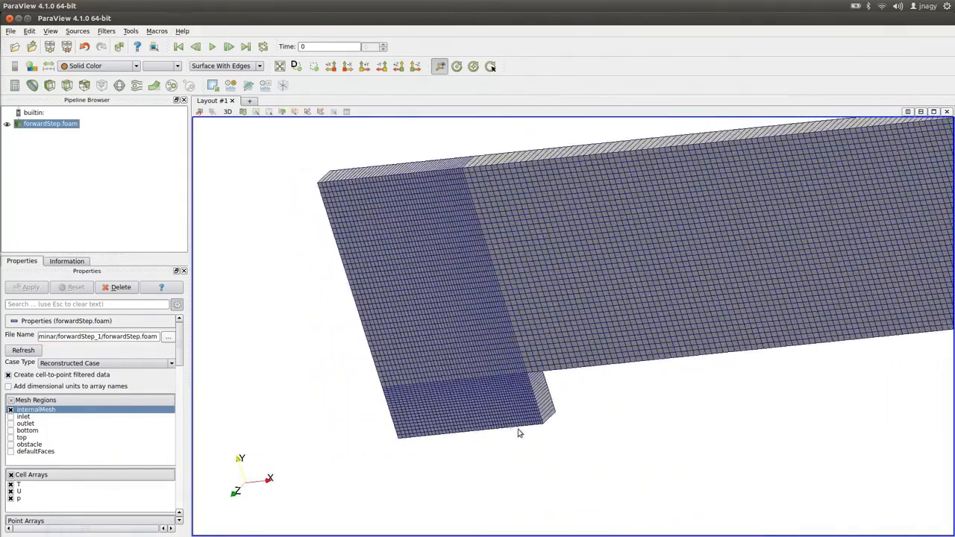
# Copy the edgeGrading example line from the user guide, close the guide and return to blockMeshDict.
pyautogui.hotkey('alt', 'Tab')
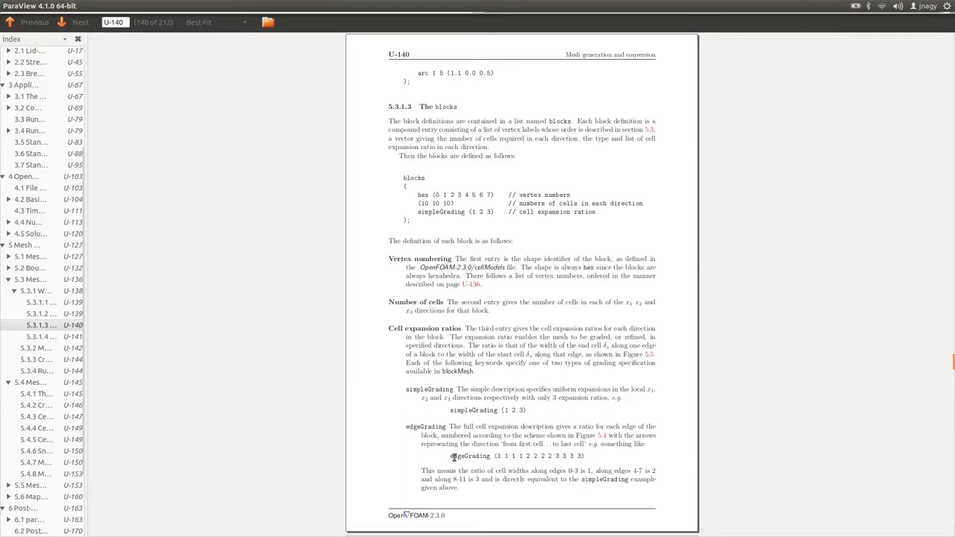
pyautogui.moveTo(450, 456); pyautogui.dragTo(573, 456)
pyautogui.rightClick(573, 456)
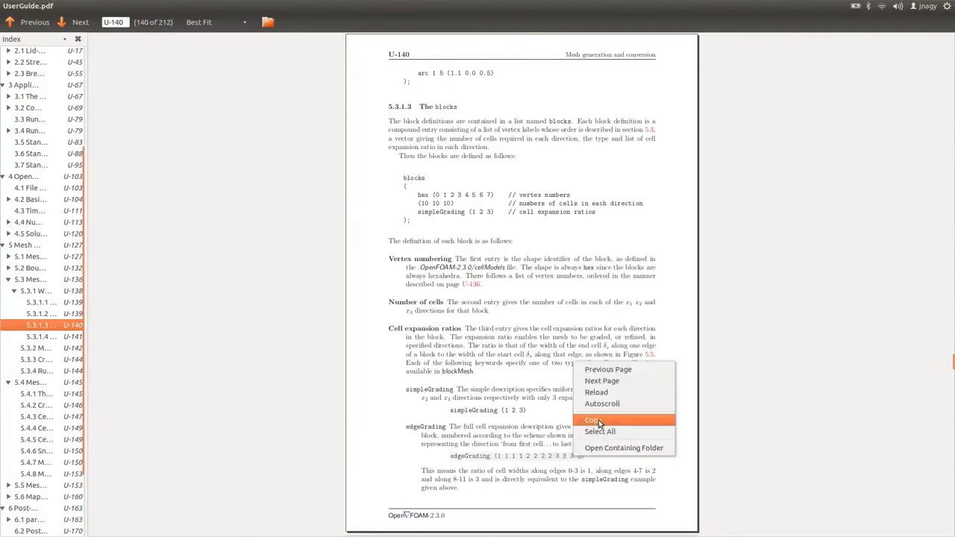
pyautogui.click(599, 419)
pyautogui.hotkey('alt', 'F4')
pyautogui.hotkey('alt', 'Tab')
pyautogui.hotkey('alt', 'Tab')
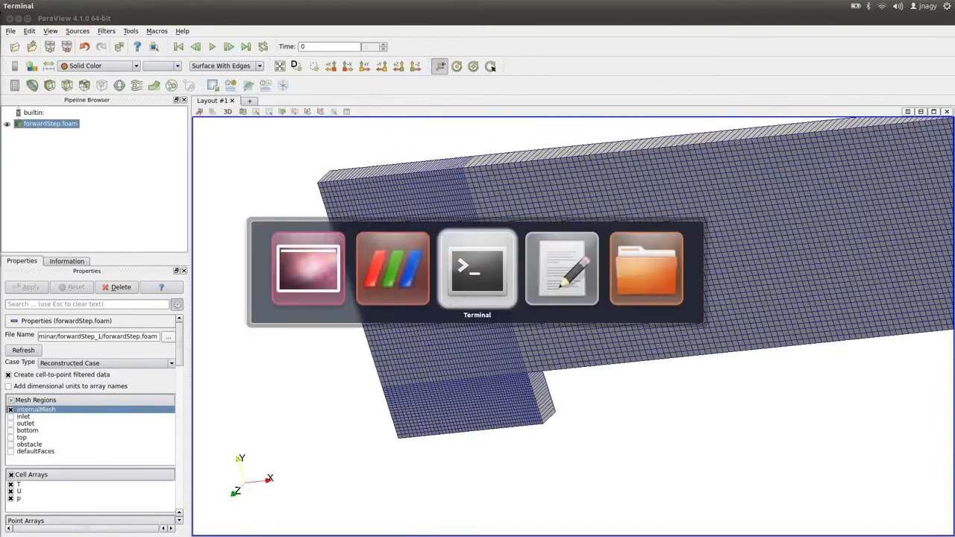
pyautogui.click(409, 375)
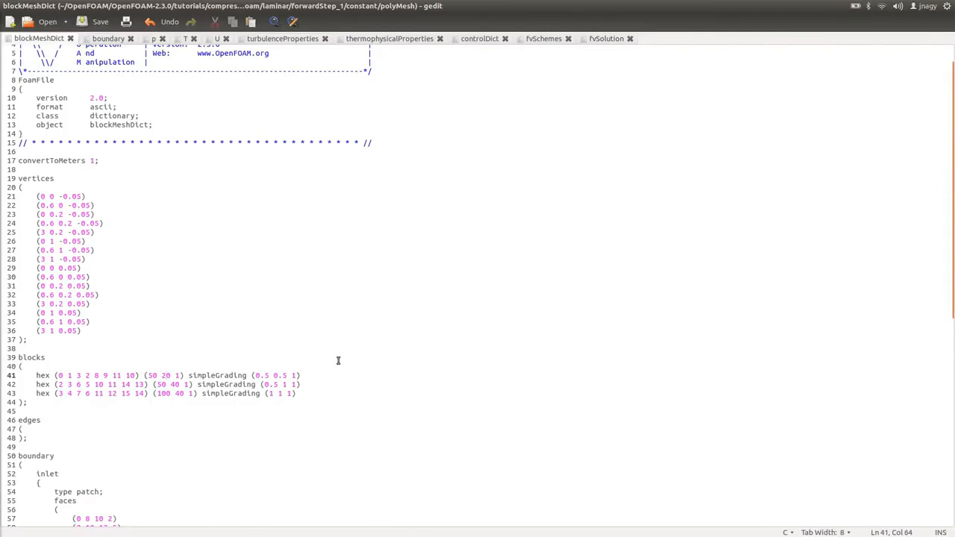
pyautogui.press('Return')
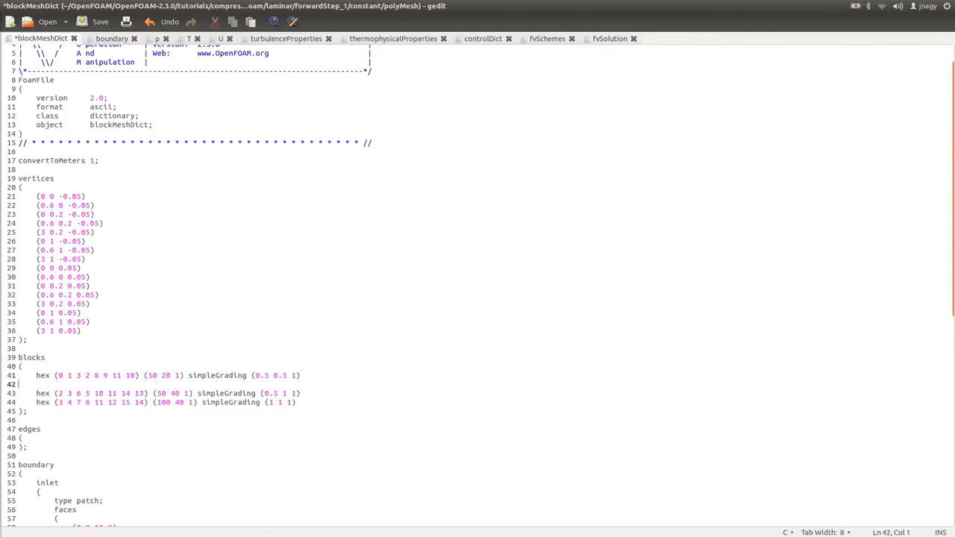
pyautogui.hotkey('ctrl', 'v')
pyautogui.press('Delete')
pyautogui.press('Up')
pyautogui.press('Up')
pyautogui.press('Down')
pyautogui.press('Return')
pyautogui.press('Up')
pyautogui.press('Up')
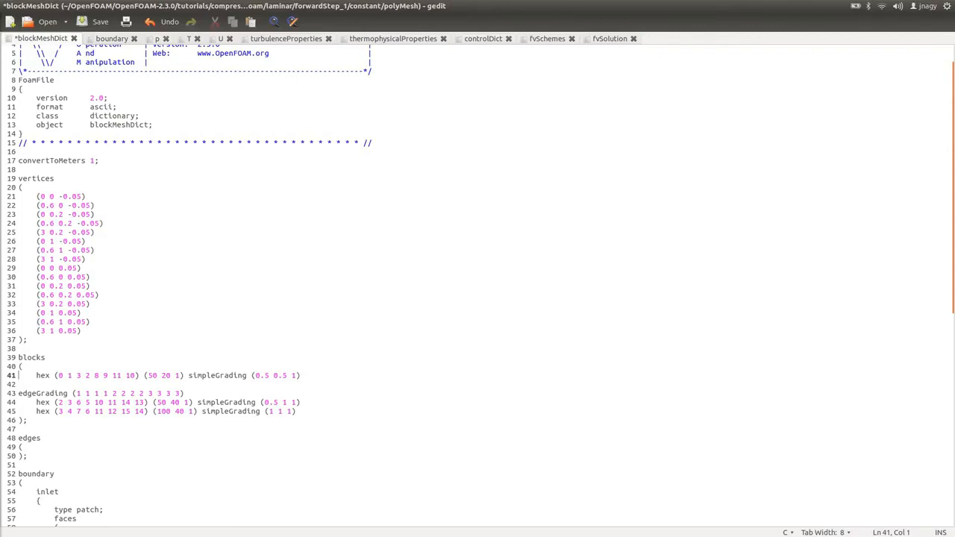
pyautogui.write('//')
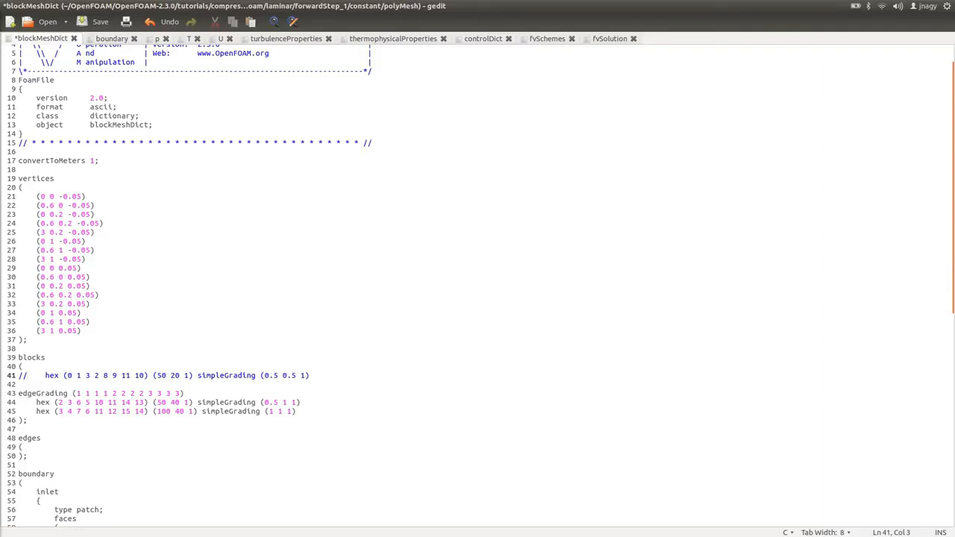
pyautogui.hotkey('shift', 'Down')
pyautogui.click(27, 393)
pyautogui.hotkey('ctrl', 'v')
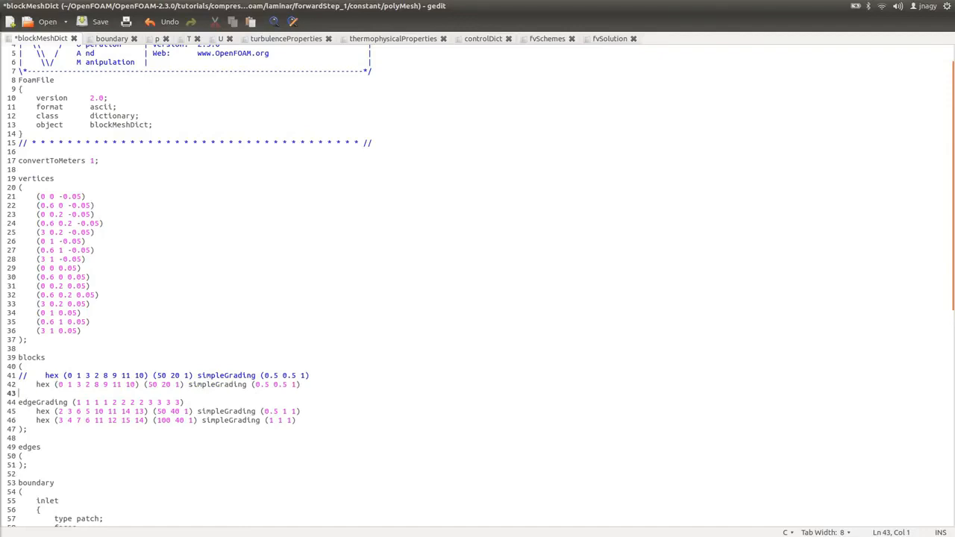
pyautogui.press('Delete')
pyautogui.press('BackSpace')
pyautogui.press('BackSpace')
pyautogui.press('BackSpace')
pyautogui.press('BackSpace')
pyautogui.press('BackSpace')
pyautogui.press('BackSpace')
pyautogui.press('BackSpace')
pyautogui.press('BackSpace')
pyautogui.press('BackSpace')
pyautogui.press('BackSpace')
pyautogui.press('BackSpace')
pyautogui.press('BackSpace')
pyautogui.press('BackSpace')
pyautogui.press('BackSpace')
pyautogui.press('BackSpace')
pyautogui.press('BackSpace')
pyautogui.press('BackSpace')
pyautogui.press('BackSpace')
pyautogui.press('BackSpace')
pyautogui.press('BackSpace')
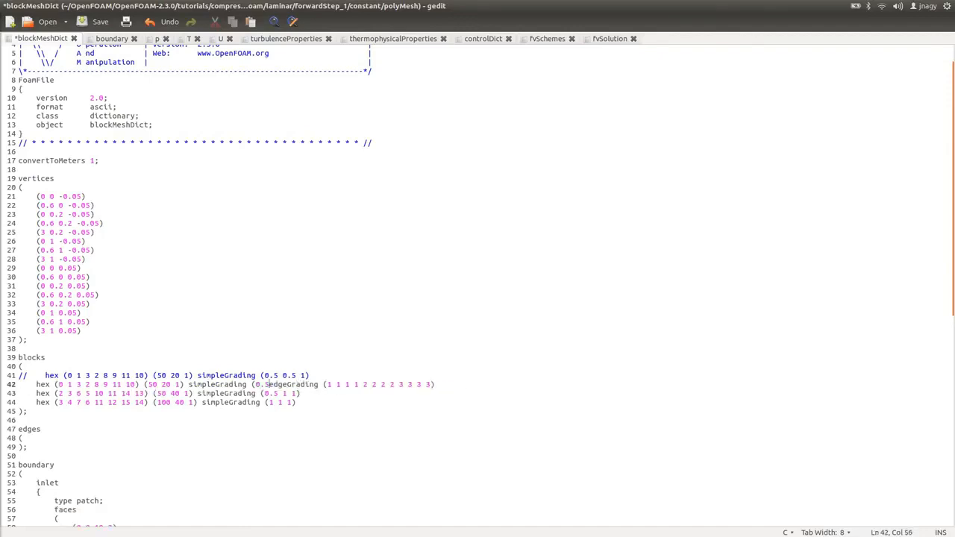
pyautogui.press('BackSpace')
pyautogui.press('BackSpace')
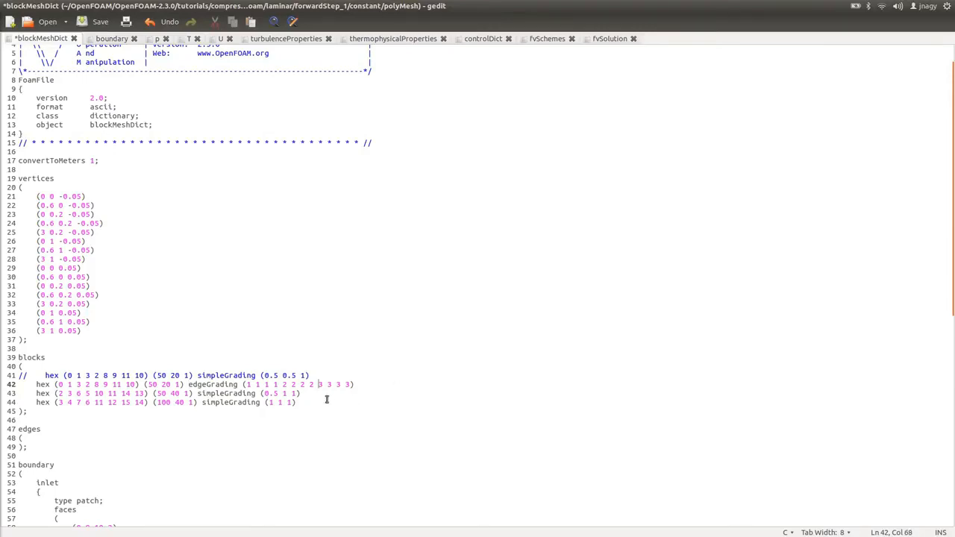
pyautogui.moveTo(317, 384); pyautogui.dragTo(353, 382)
pyautogui.write('1 1 1')
pyautogui.moveTo(262, 376); pyautogui.dragTo(289, 376)
pyautogui.write('1 2')
pyautogui.hotkey('ctrl', 's')
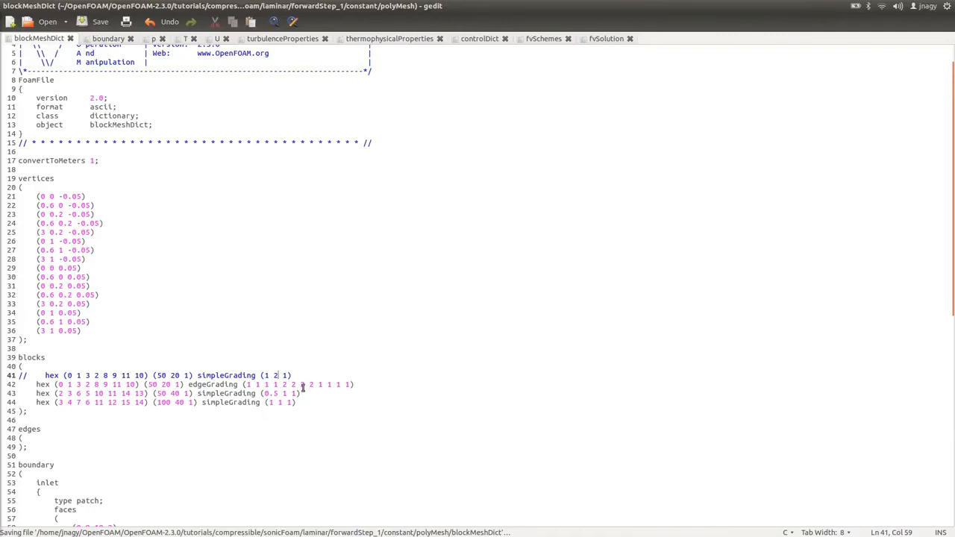
# Set the second block's simpleGrading to (1 1 1) and save blockMeshDict.
pyautogui.hotkey('alt', 'Tab')
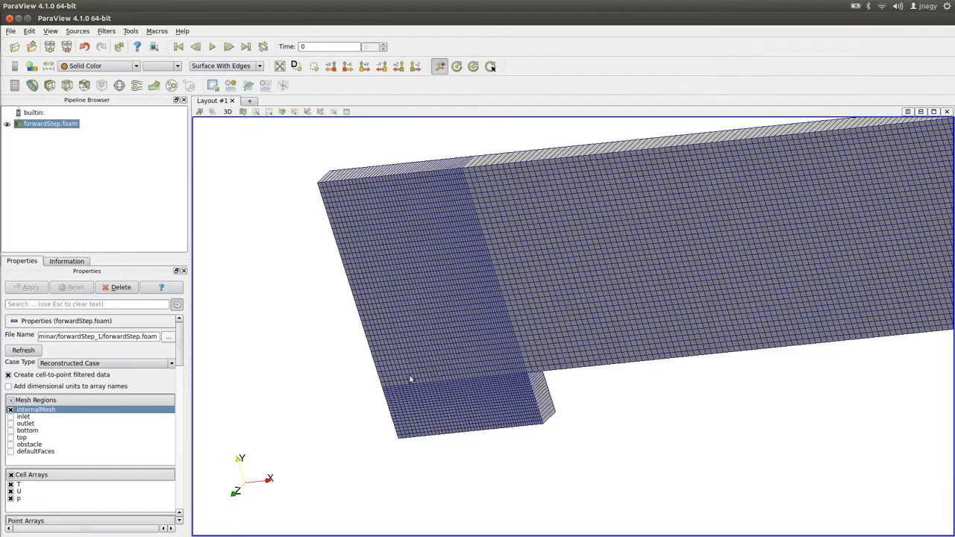
pyautogui.click(415, 66)
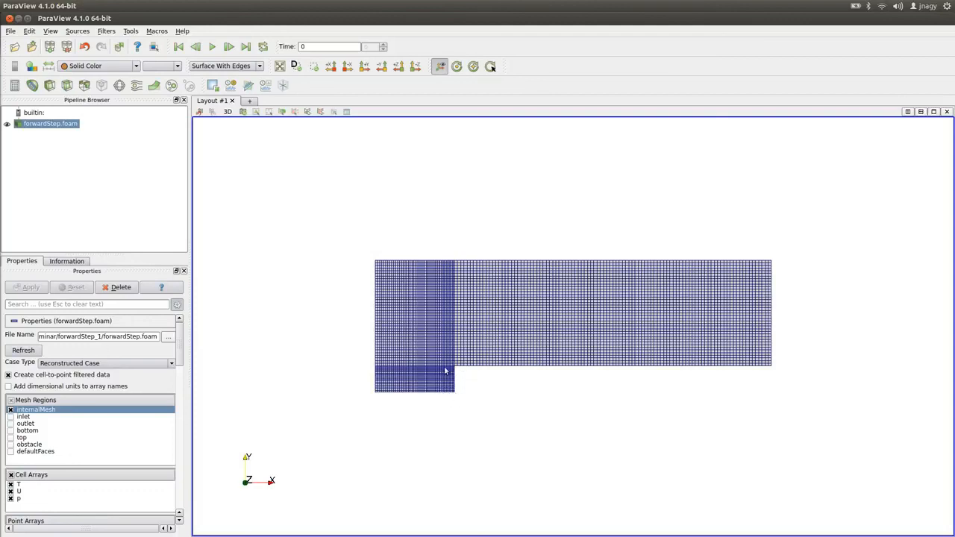
pyautogui.hotkey('alt', 'Tab')
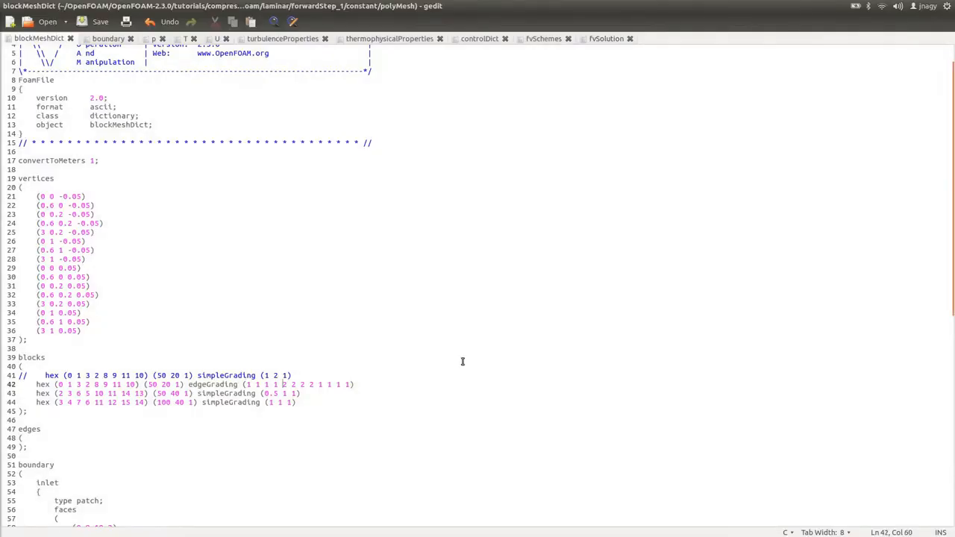
pyautogui.press('Down')
pyautogui.press('BackSpace')
pyautogui.press('BackSpace')
pyautogui.press('BackSpace')
pyautogui.write('1')
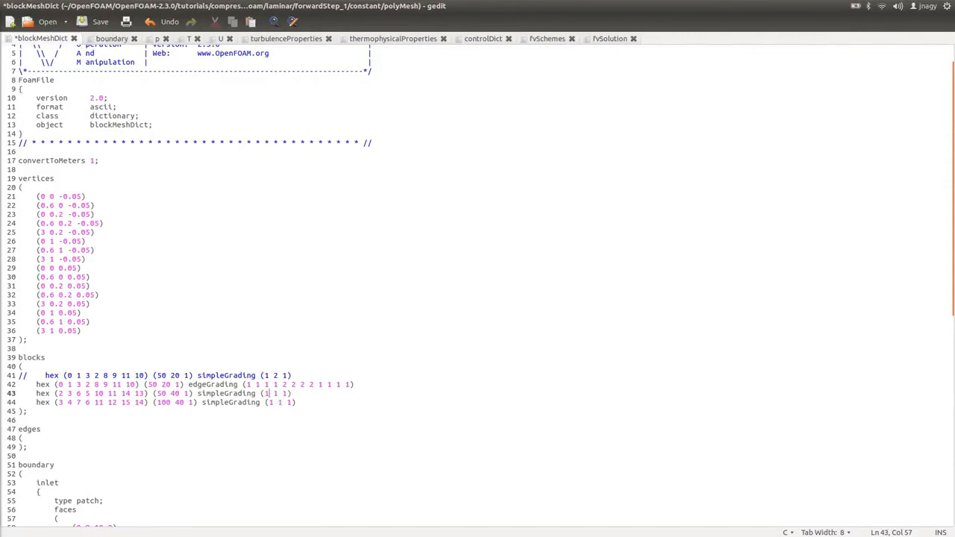
pyautogui.hotkey('ctrl', 's')
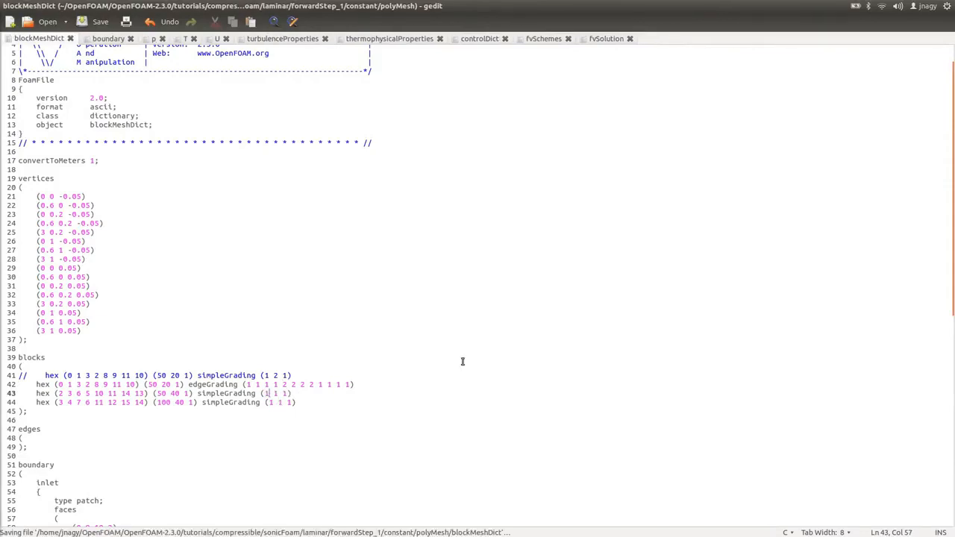
# Rerun blockMesh in the terminal.
pyautogui.hotkey('alt', 'Tab')
pyautogui.press('Up')
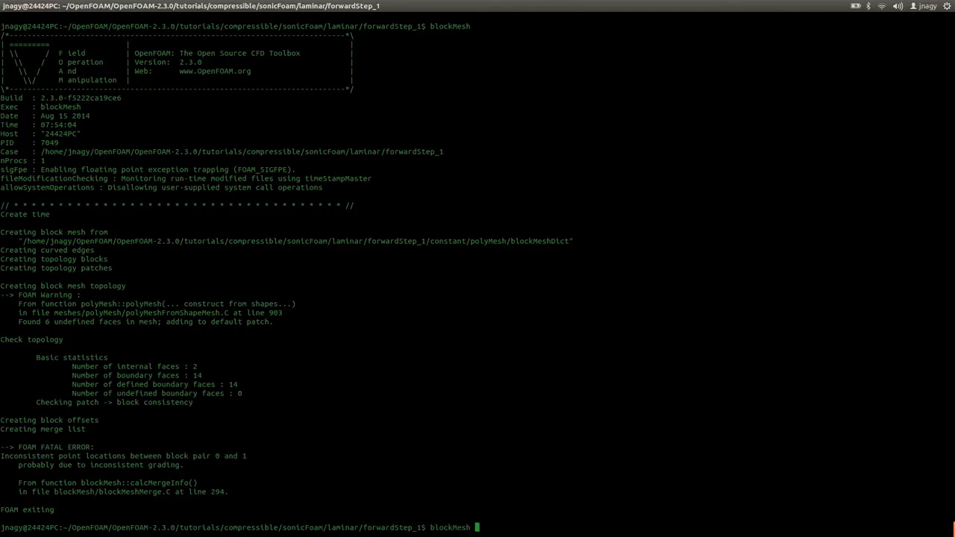
pyautogui.press('Return')
# Refresh the case in ParaView and redraw the mesh as Surface With Edges.
pyautogui.hotkey('alt', 'Tab')
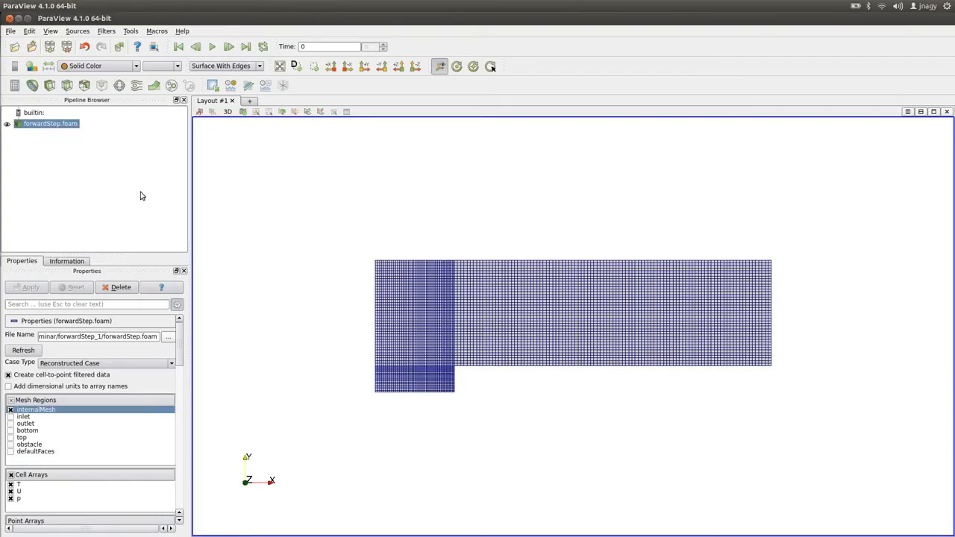
pyautogui.click(24, 350)
pyautogui.click(222, 66)
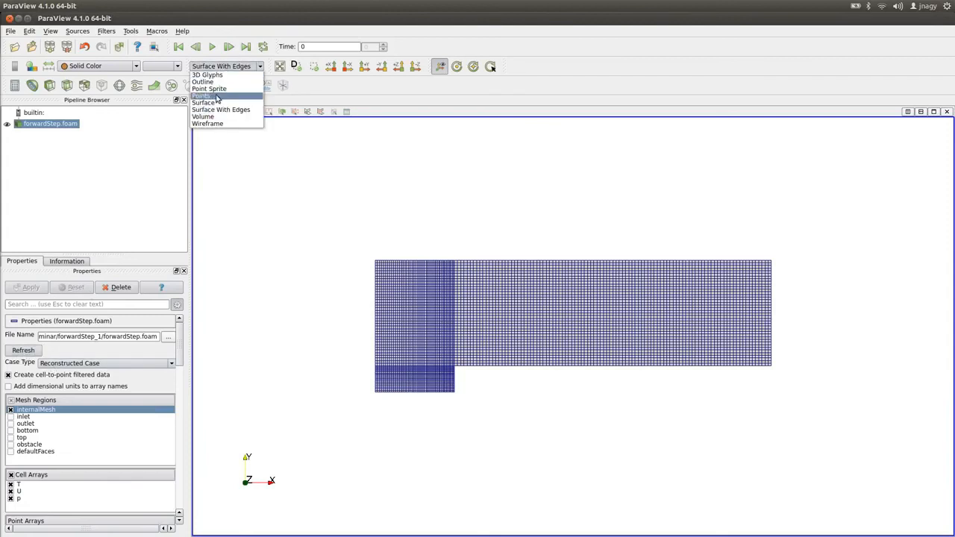
pyautogui.click(216, 96)
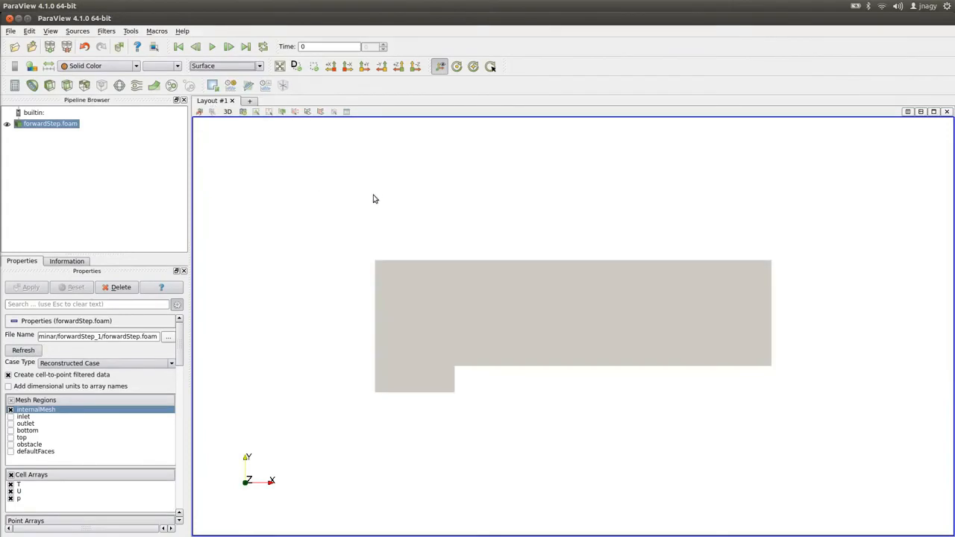
pyautogui.click(258, 65)
pyautogui.click(238, 112)
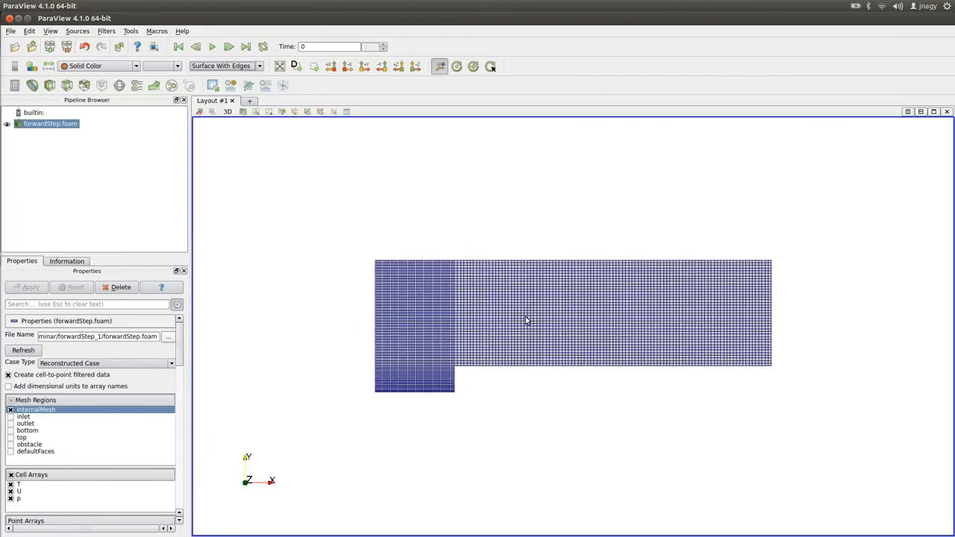
# Inspect the regenerated mesh's cell grading in ParaView and compare it with the grading entries in blockMeshDict.
pyautogui.scroll(2, 473, 385)
pyautogui.scroll(1, 397, 347)
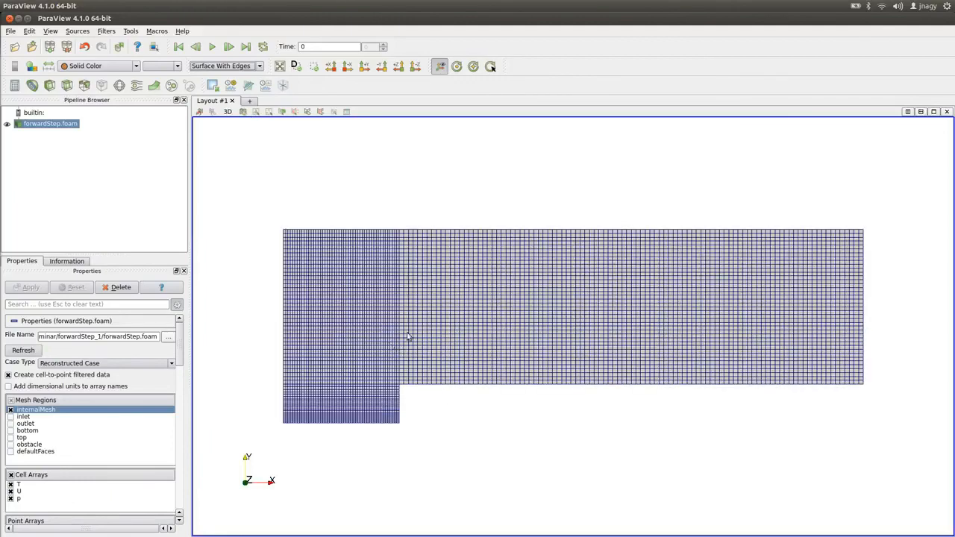
pyautogui.moveTo(407, 337); pyautogui.dragTo(505, 303)
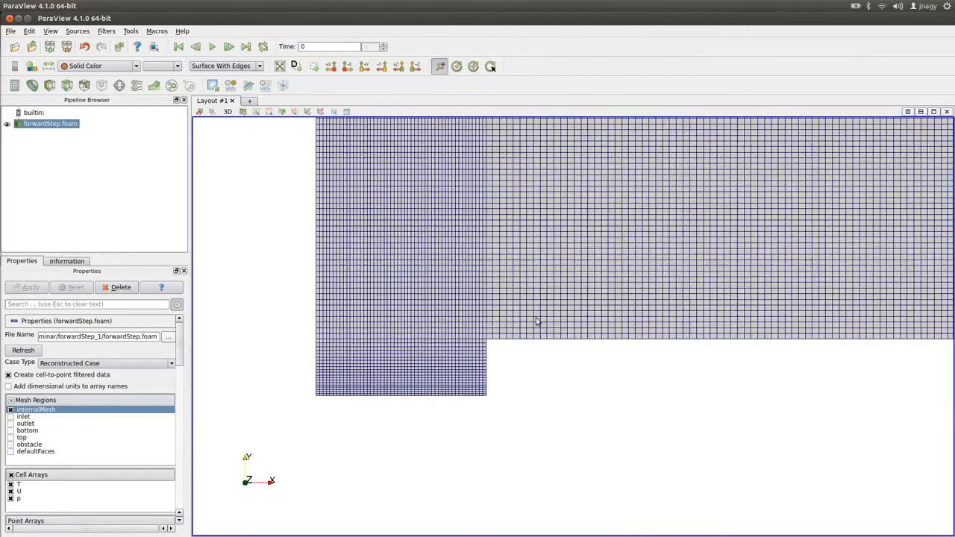
pyautogui.hotkey('alt', 'Tab')
pyautogui.hotkey('alt', 'Tab')
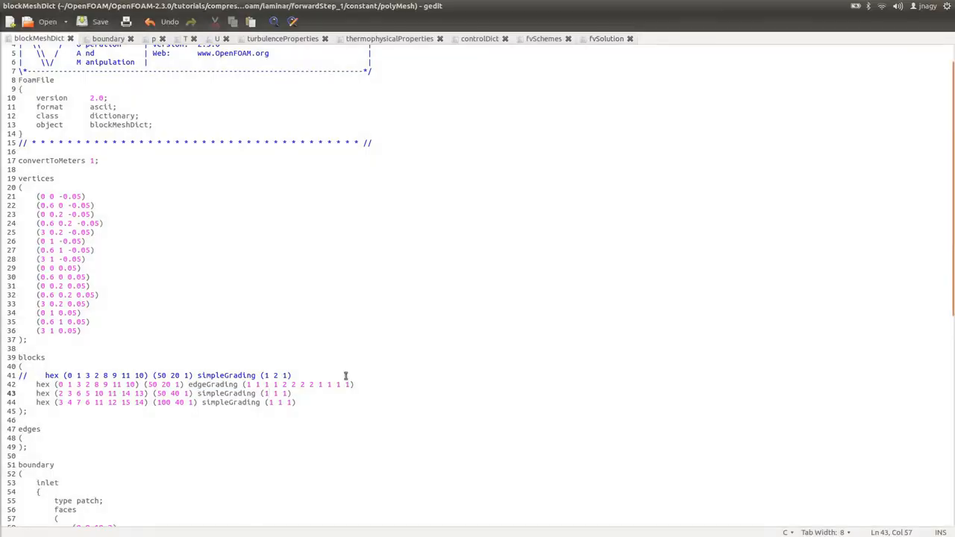
pyautogui.doubleClick(265, 375)
pyautogui.doubleClick(276, 376)
pyautogui.hotkey('alt', 'Tab')
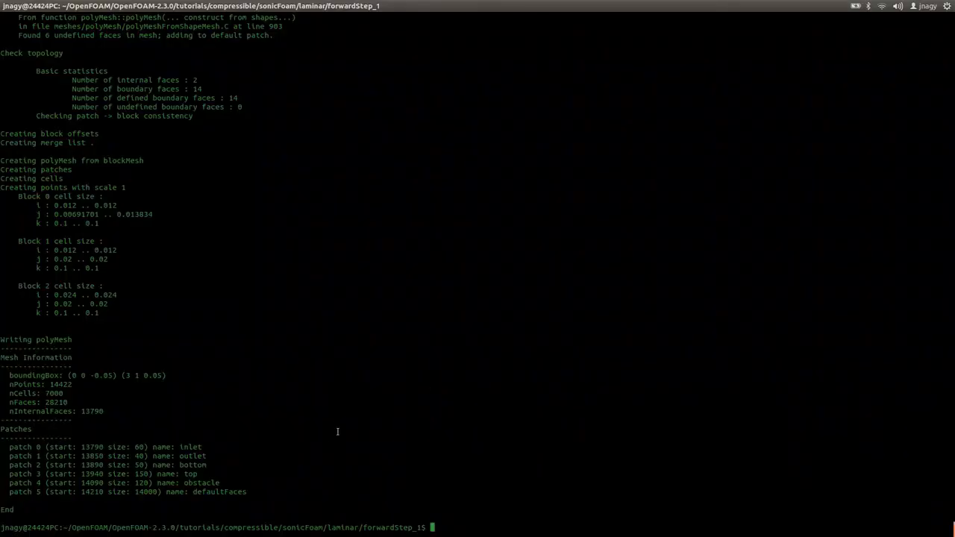
pyautogui.hotkey('alt', 'Tab')
pyautogui.press('Tab')
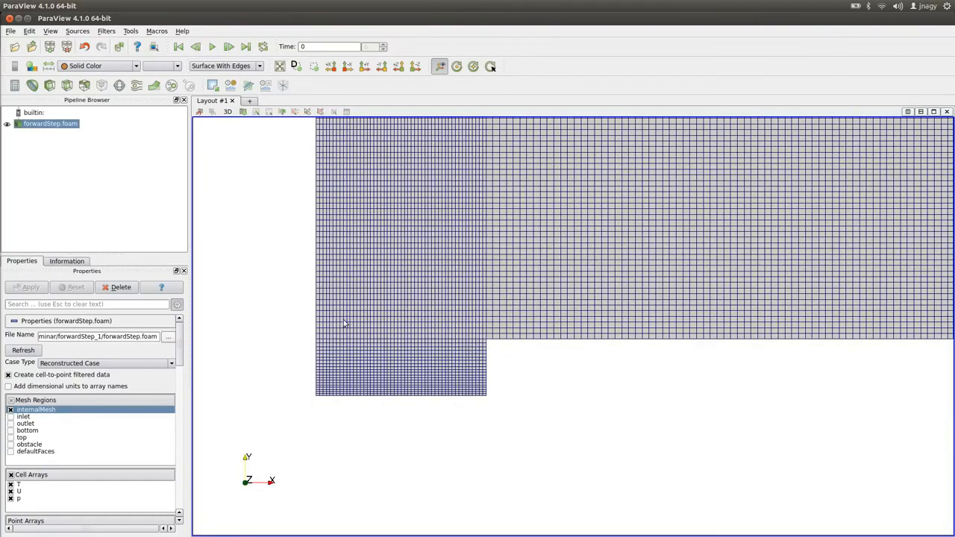
pyautogui.moveTo(373, 322); pyautogui.dragTo(499, 369)
# Change the fifth edgeGrading value of the first block to 0.5 and save blockMeshDict.
pyautogui.hotkey('alt', 'Tab')
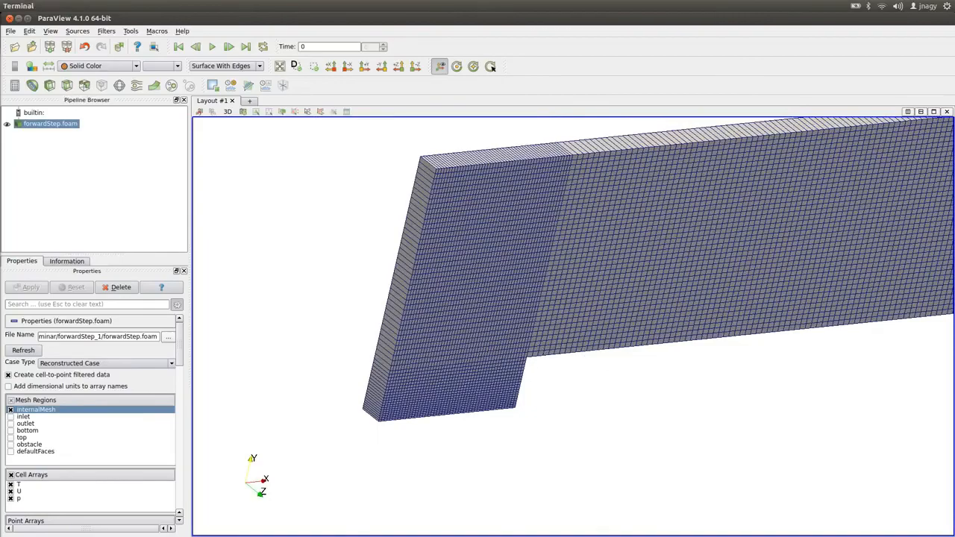
pyautogui.hotkey('alt', 'Tab')
pyautogui.hotkey('alt', 'Tab')
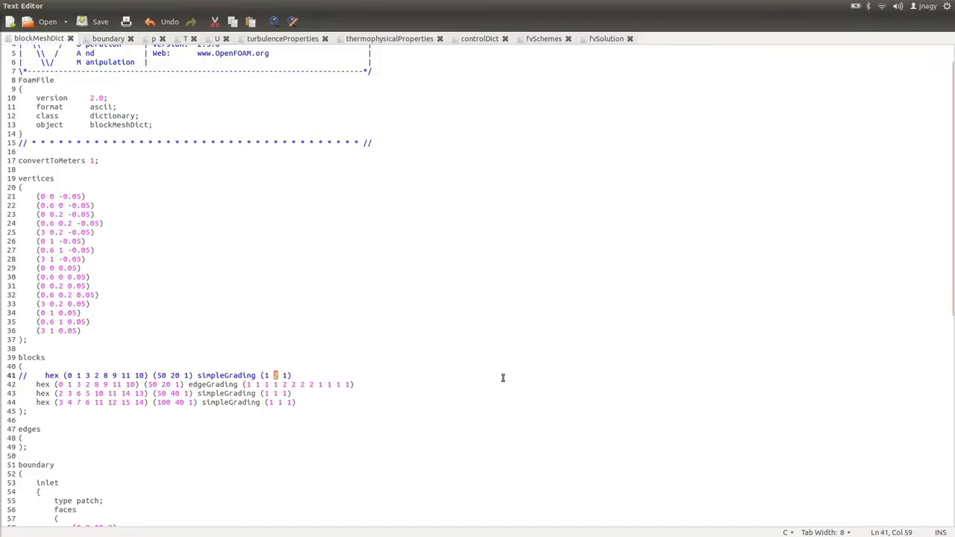
pyautogui.doubleClick(283, 385)
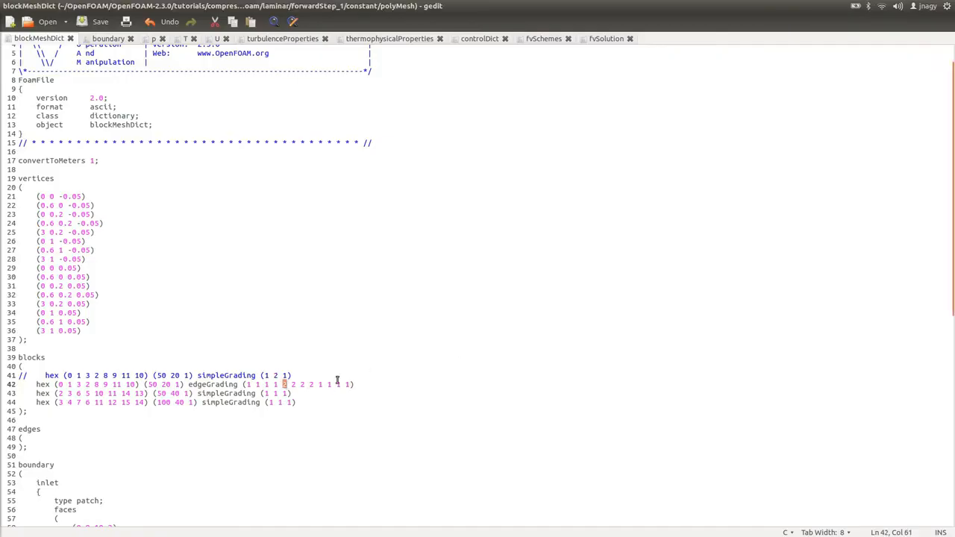
pyautogui.write('0.5')
pyautogui.hotkey('ctrl', 's')
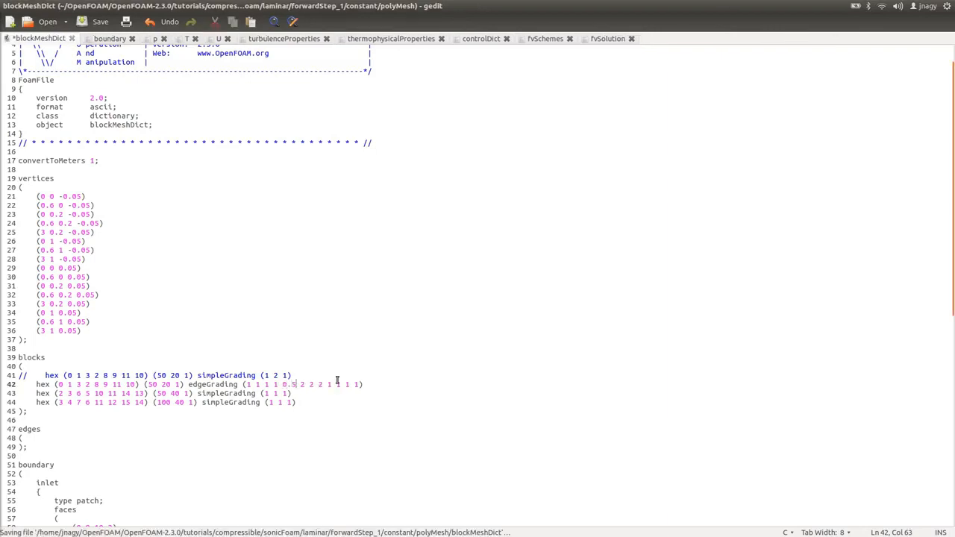
# Rerun blockMesh in the terminal with the updated grading.
pyautogui.hotkey('alt', 'Tab')
pyautogui.press('Tab')
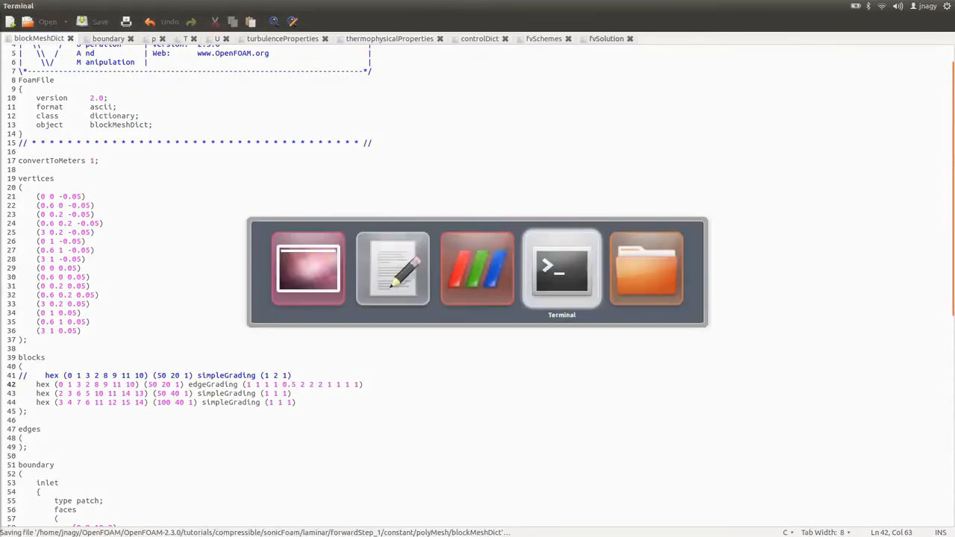
pyautogui.press('Up')
pyautogui.press('Return')
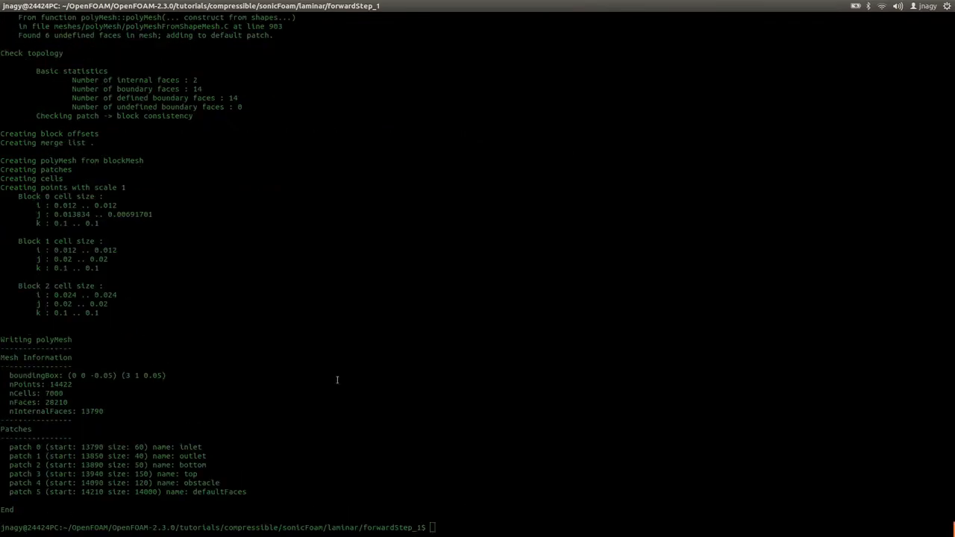
# Reload the case in ParaView and switch the representation back to Surface With Edges.
pyautogui.hotkey('alt', 'Tab')
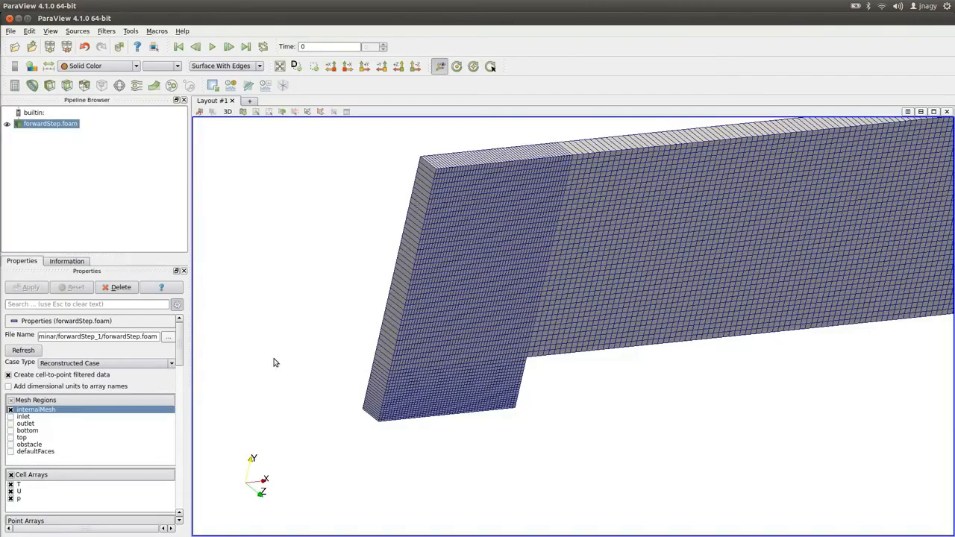
pyautogui.click(23, 350)
pyautogui.click(204, 66)
pyautogui.click(208, 102)
pyautogui.click(216, 67)
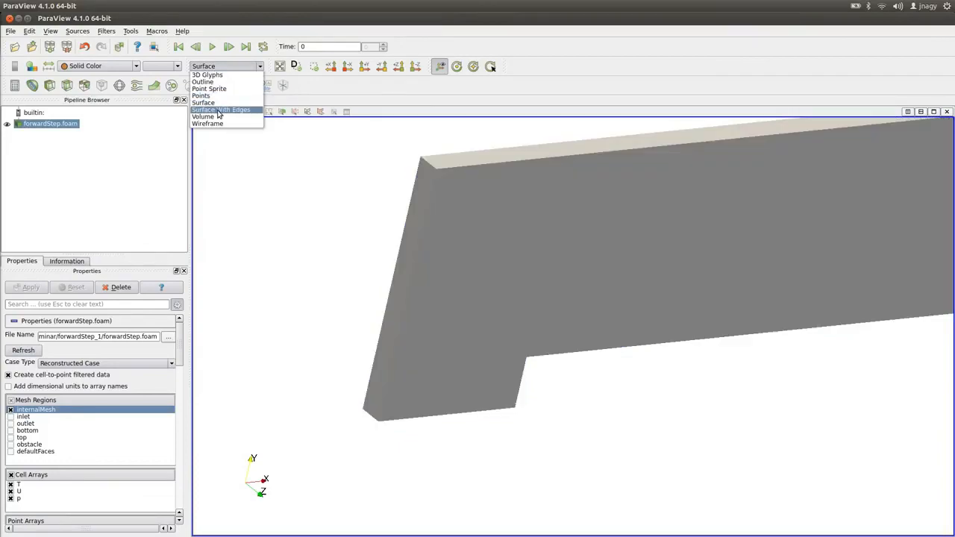
pyautogui.click(220, 110)
# Orbit the graded mesh and review the blocks and boundary sections of blockMeshDict.
pyautogui.moveTo(422, 415); pyautogui.dragTo(652, 291)
pyautogui.scroll(1, 705, 372)
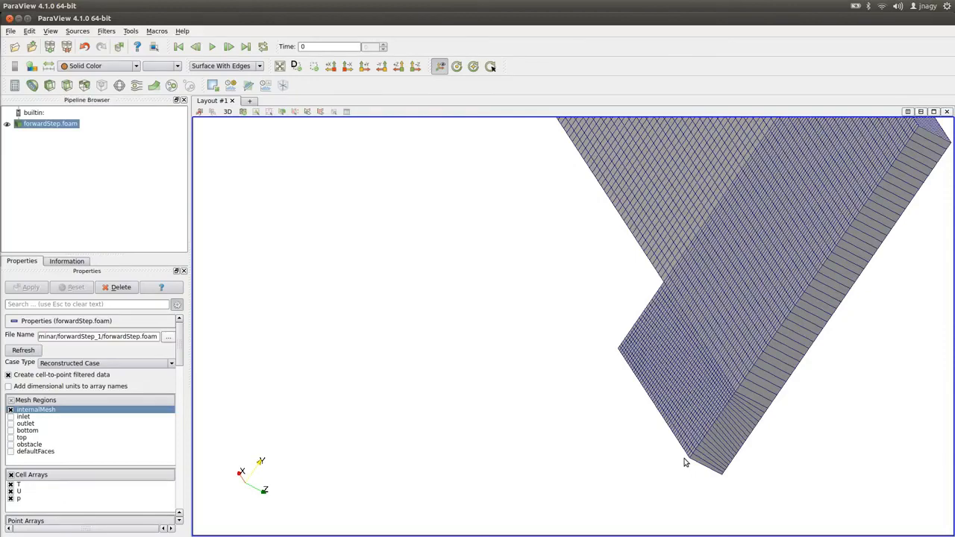
pyautogui.hotkey('alt', 'Tab')
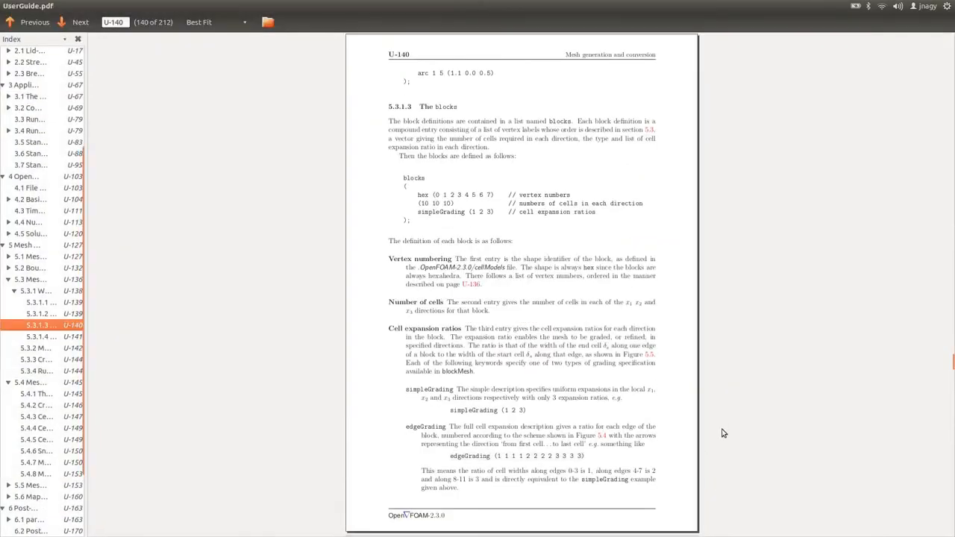
pyautogui.hotkey('alt', 'Tab')
pyautogui.hotkey('alt', 'Tab')
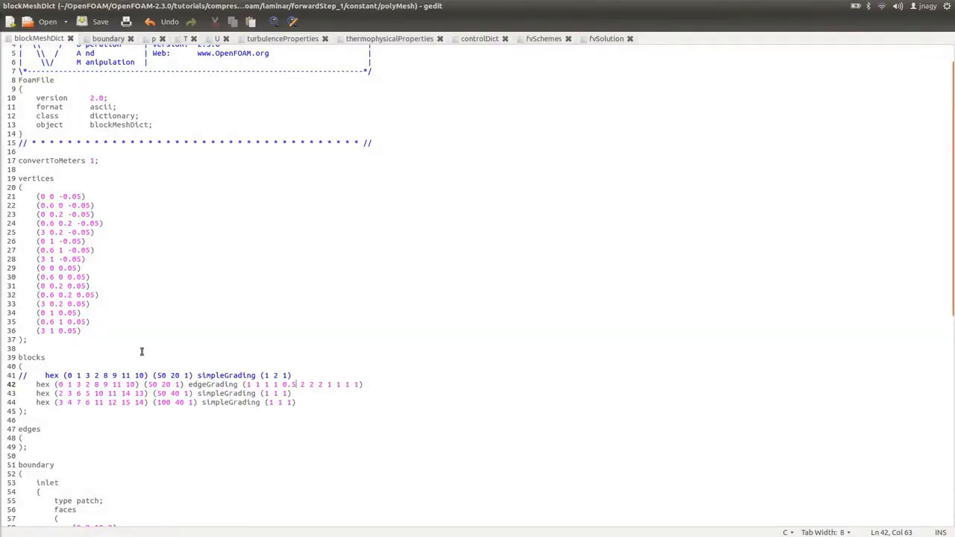
pyautogui.scroll(-3, 138, 339)
pyautogui.scroll(-4, 76, 321)
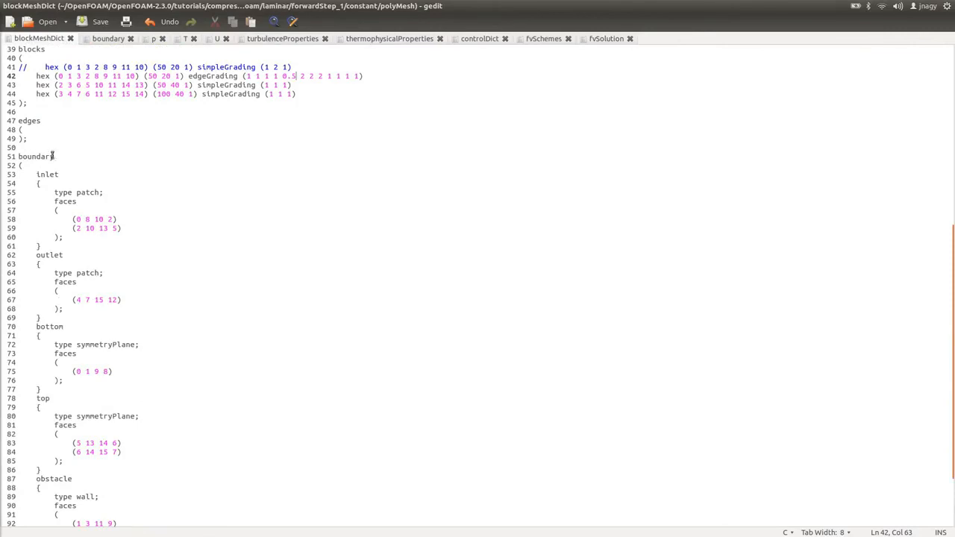
pyautogui.moveTo(37, 139); pyautogui.dragTo(17, 120)
pyautogui.scroll(-3, 71, 299)
pyautogui.moveTo(34, 509); pyautogui.dragTo(18, 487)
# Read the blocks, boundary and multiple-blocks sections of the OpenFOAM user guide.
pyautogui.hotkey('alt', 'Tab')
pyautogui.hotkey('alt', 'Tab')
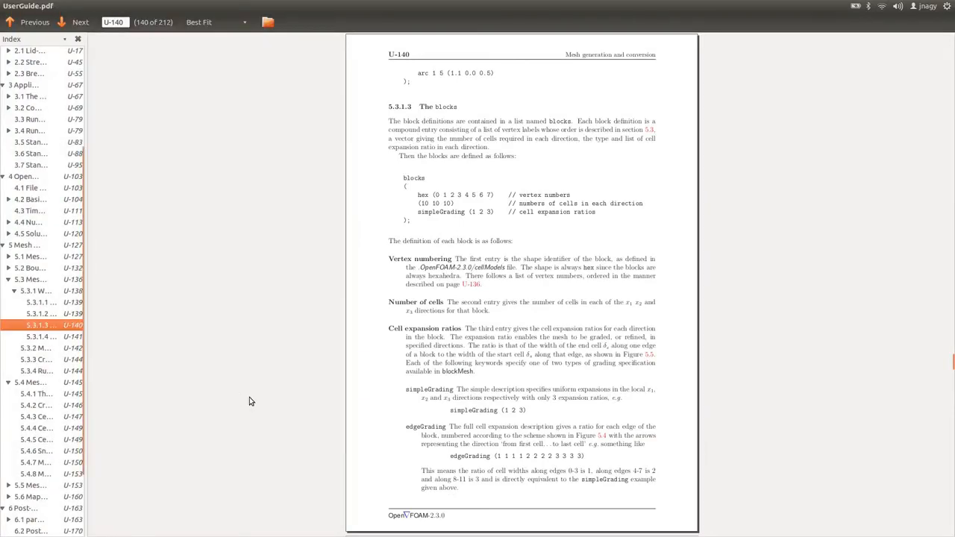
pyautogui.scroll(-1, 249, 402)
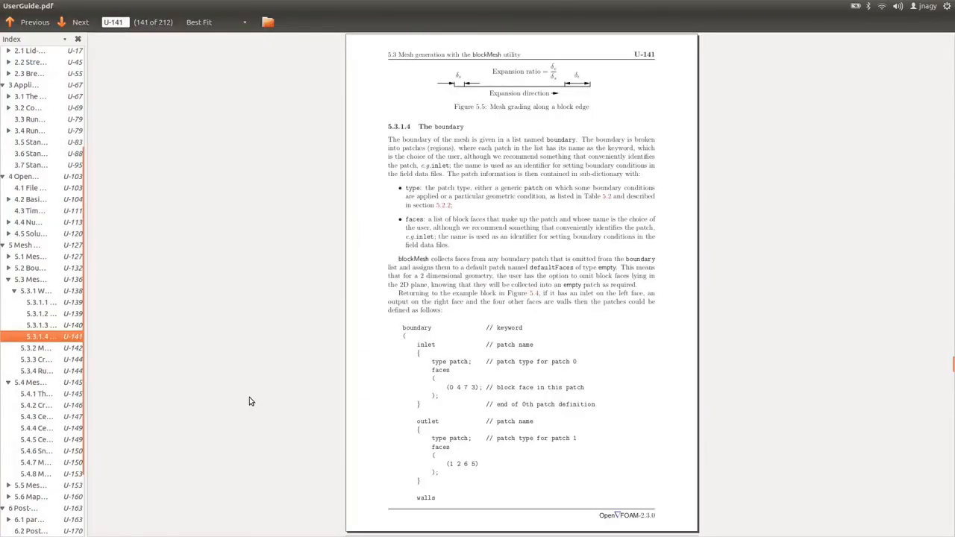
pyautogui.scroll(2, 250, 401)
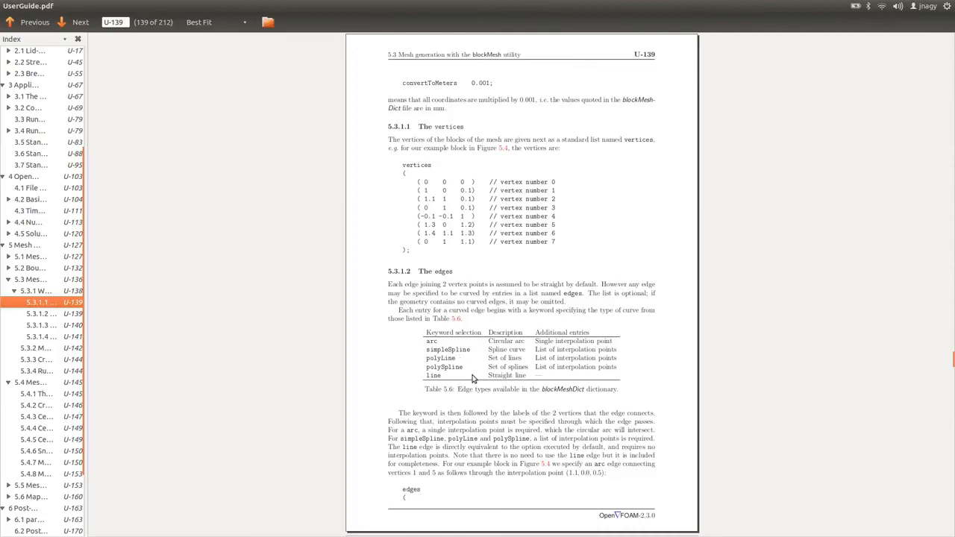
pyautogui.scroll(-2, 471, 379)
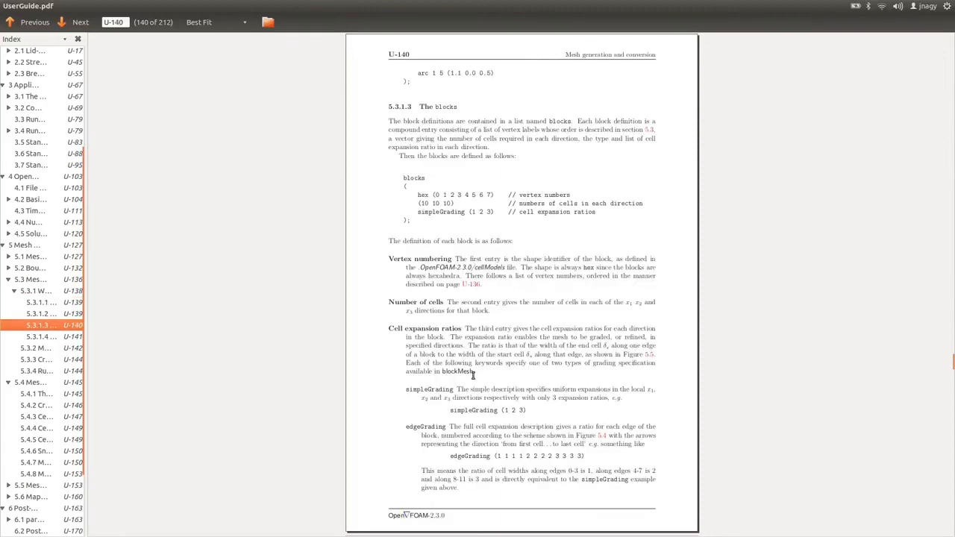
pyautogui.scroll(-1, 472, 379)
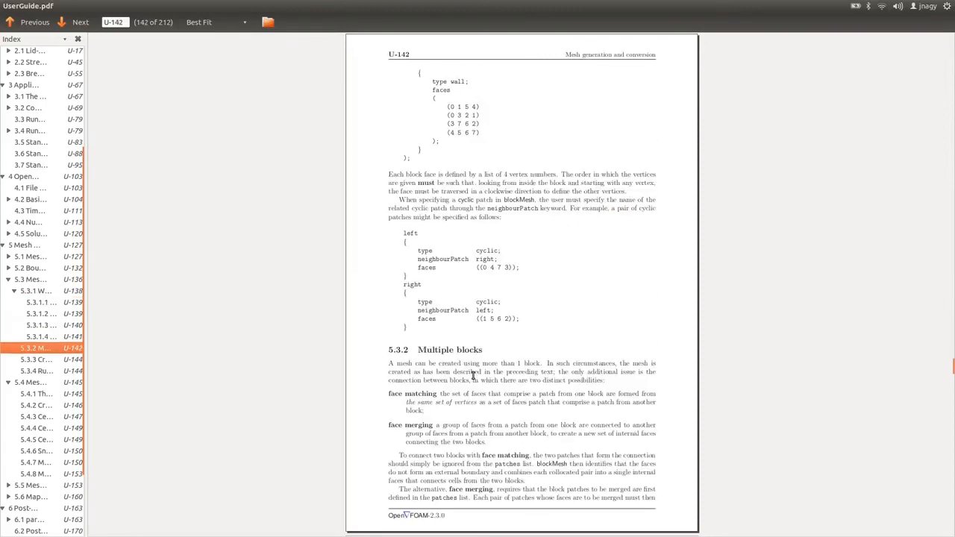
pyautogui.scroll(-1, 472, 379)
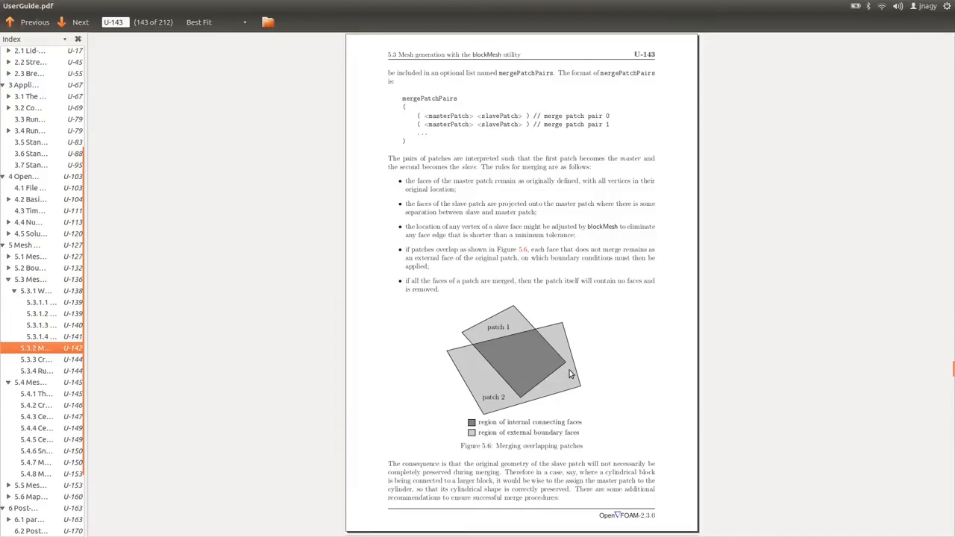
# Review the vertices, block definitions and boundary patch faces in blockMeshDict.
pyautogui.hotkey('alt', 'Tab')
pyautogui.hotkey('alt', 'Tab')
pyautogui.press('Tab')
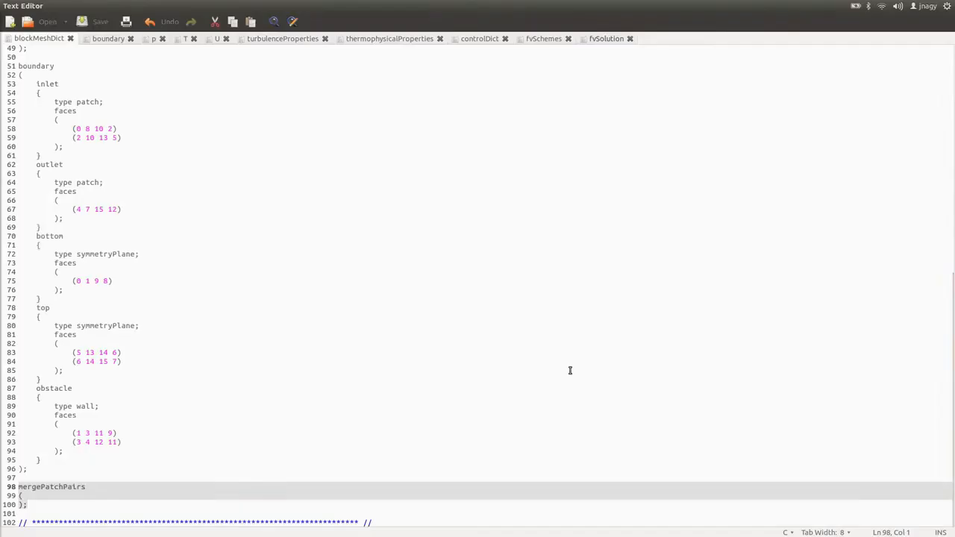
pyautogui.click(556, 370)
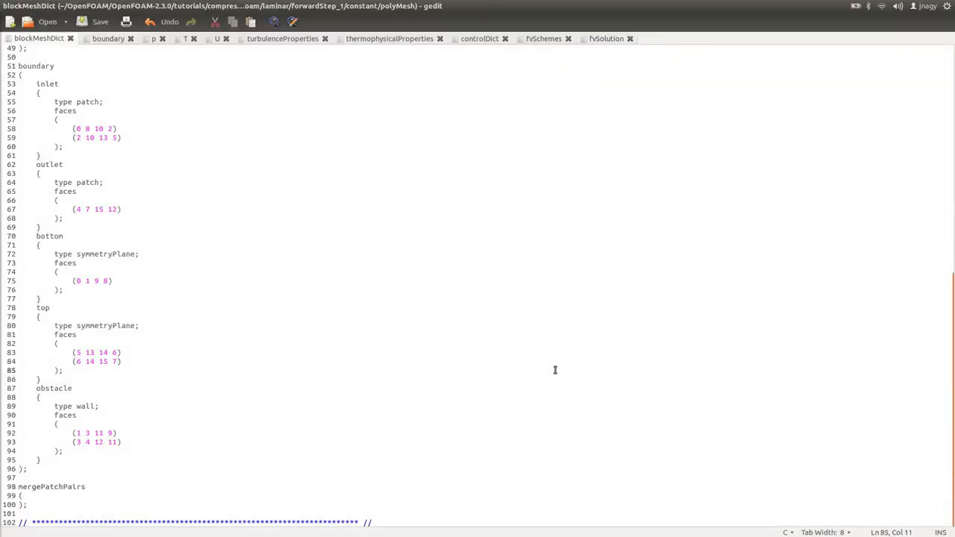
pyautogui.scroll(10, 311, 276)
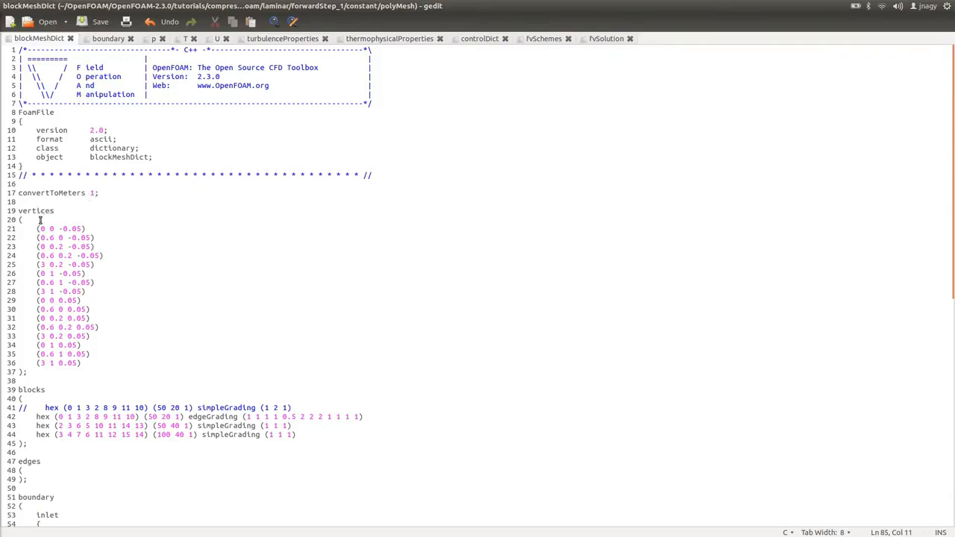
pyautogui.moveTo(40, 220); pyautogui.dragTo(76, 312)
pyautogui.click(76, 312)
pyautogui.moveTo(59, 418); pyautogui.dragTo(130, 446)
pyautogui.click(145, 428)
pyautogui.scroll(-2, 171, 396)
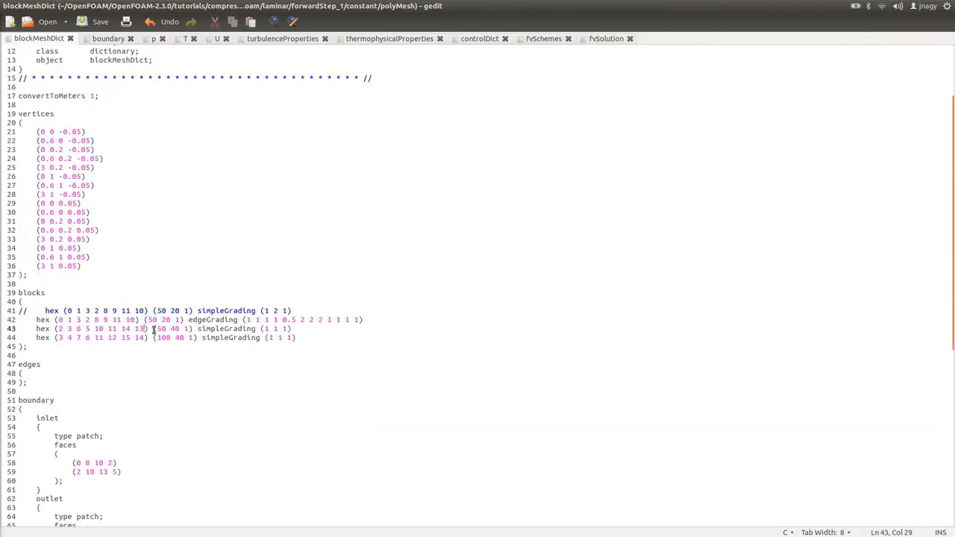
pyautogui.moveTo(149, 320); pyautogui.dragTo(177, 317)
pyautogui.click(175, 319)
pyautogui.moveTo(198, 321); pyautogui.dragTo(291, 331)
pyautogui.click(286, 337)
pyautogui.scroll(-2, 216, 330)
pyautogui.scroll(-5, 216, 329)
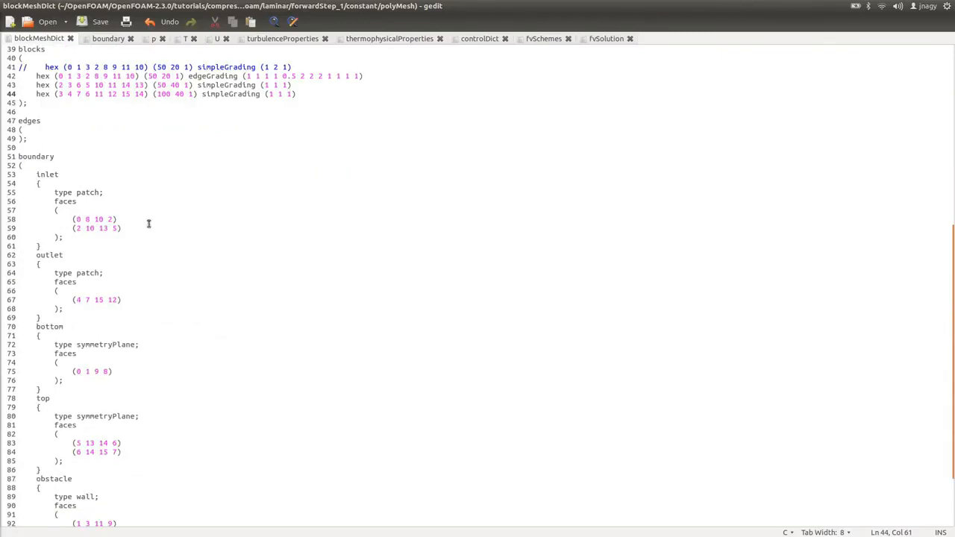
pyautogui.scroll(-3, 75, 186)
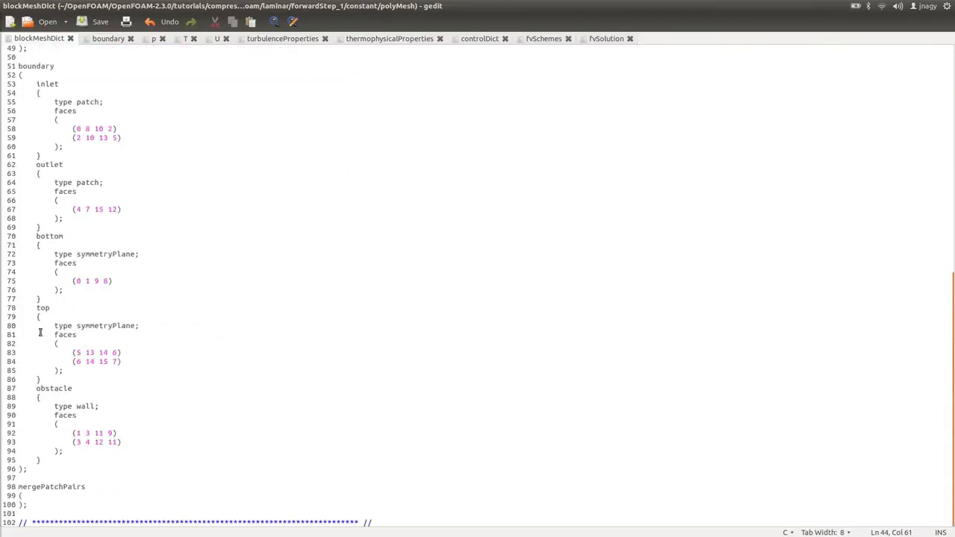
pyautogui.click(47, 123)
pyautogui.moveTo(48, 123); pyautogui.dragTo(164, 362)
pyautogui.click(241, 365)
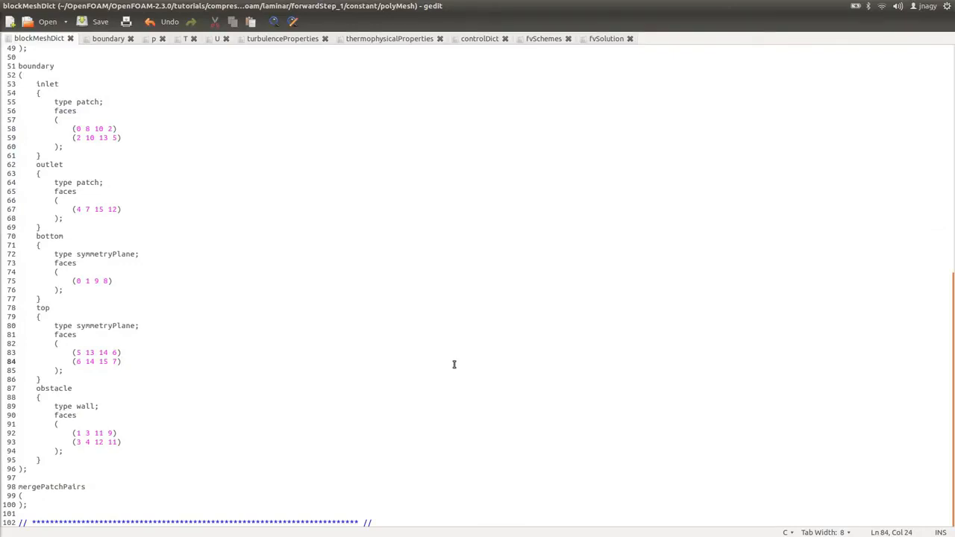